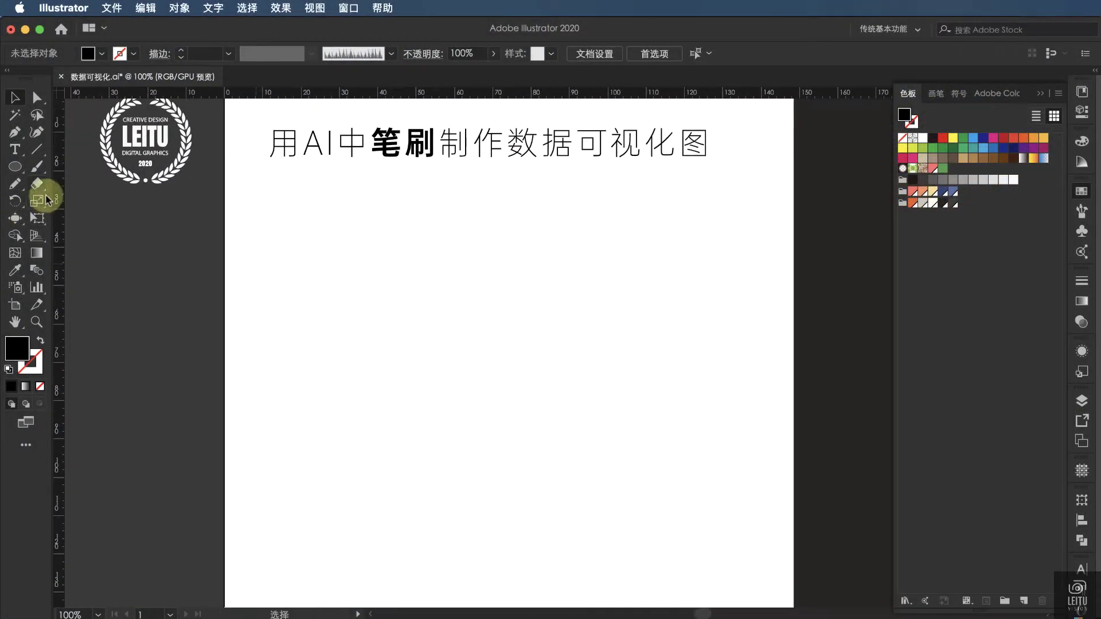
Step: Draw a short vertical line with a black stroke
left_click_drag(259, 230, 259, 281)
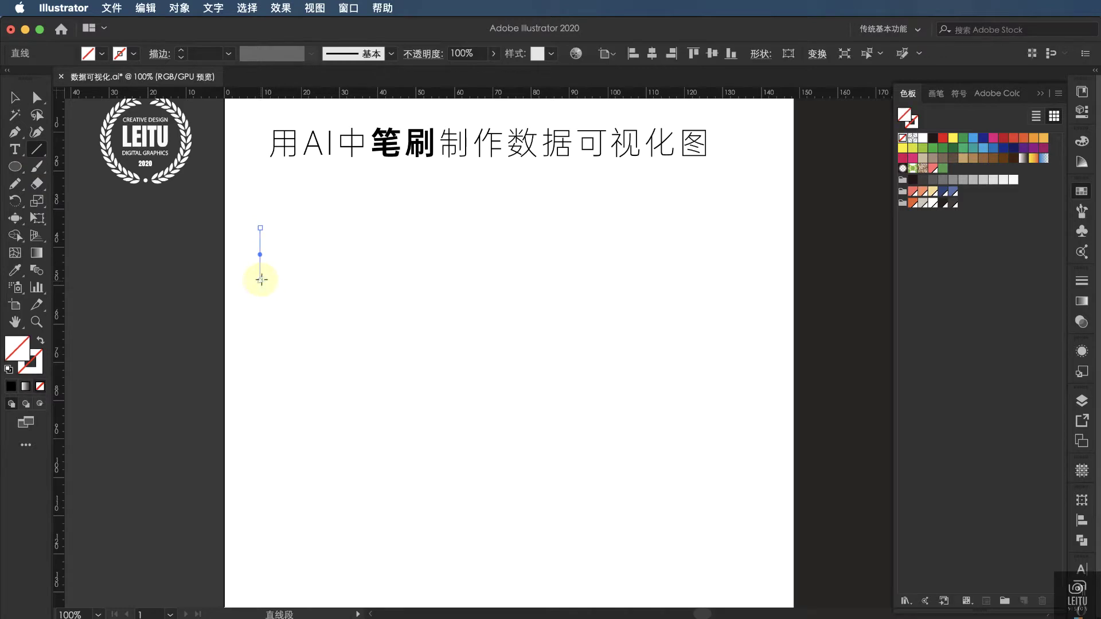
left_click(102, 53)
left_click(39, 78)
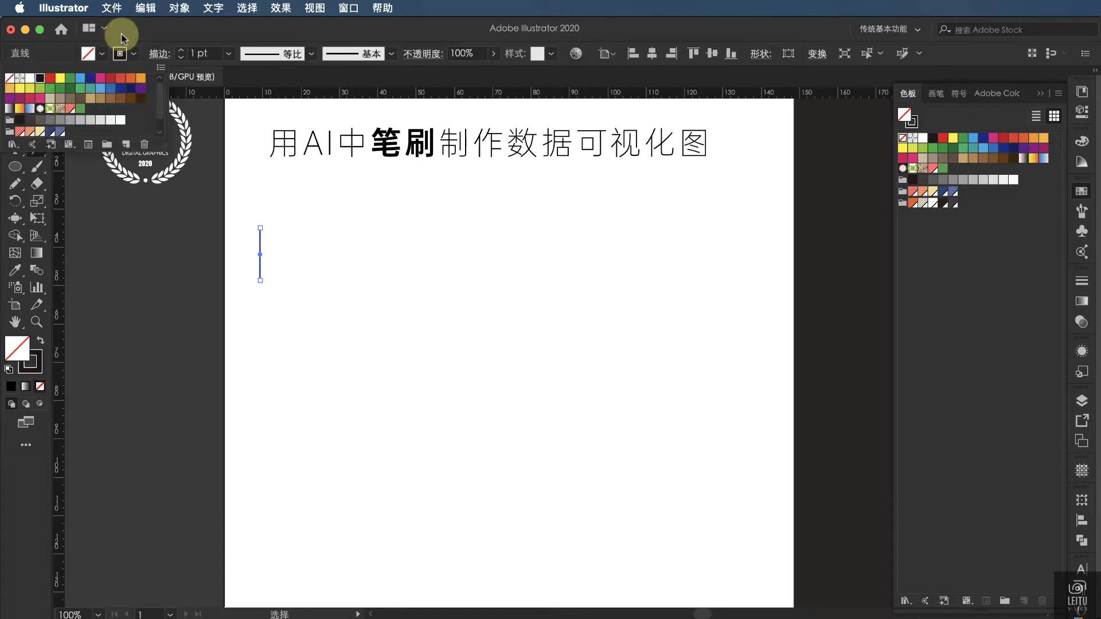
left_click(333, 292)
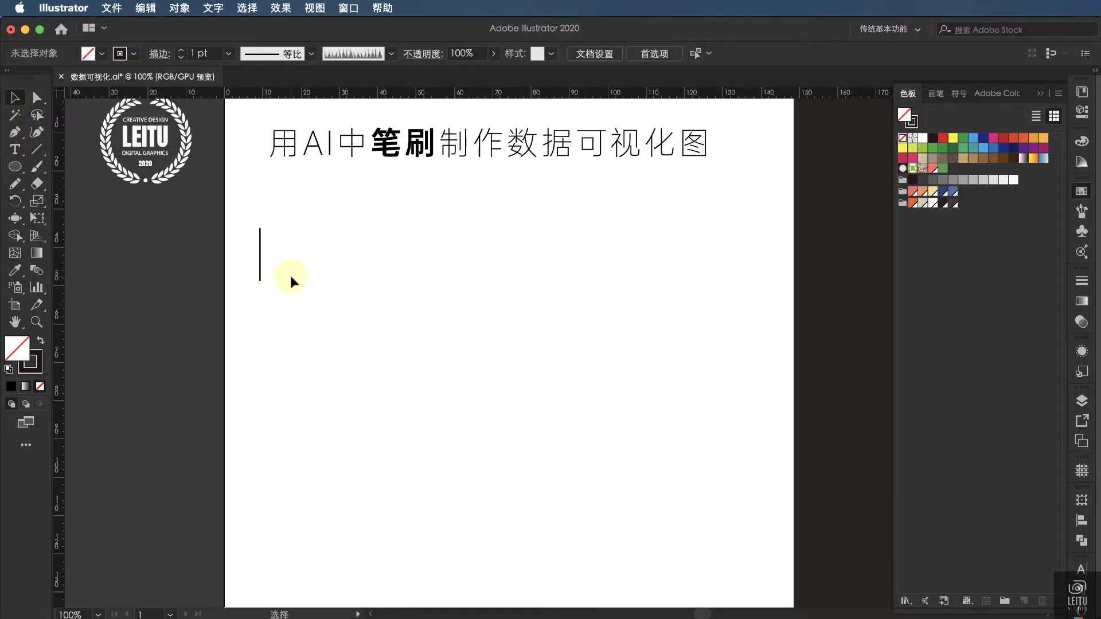
key("super+equal")
key("super+equal")
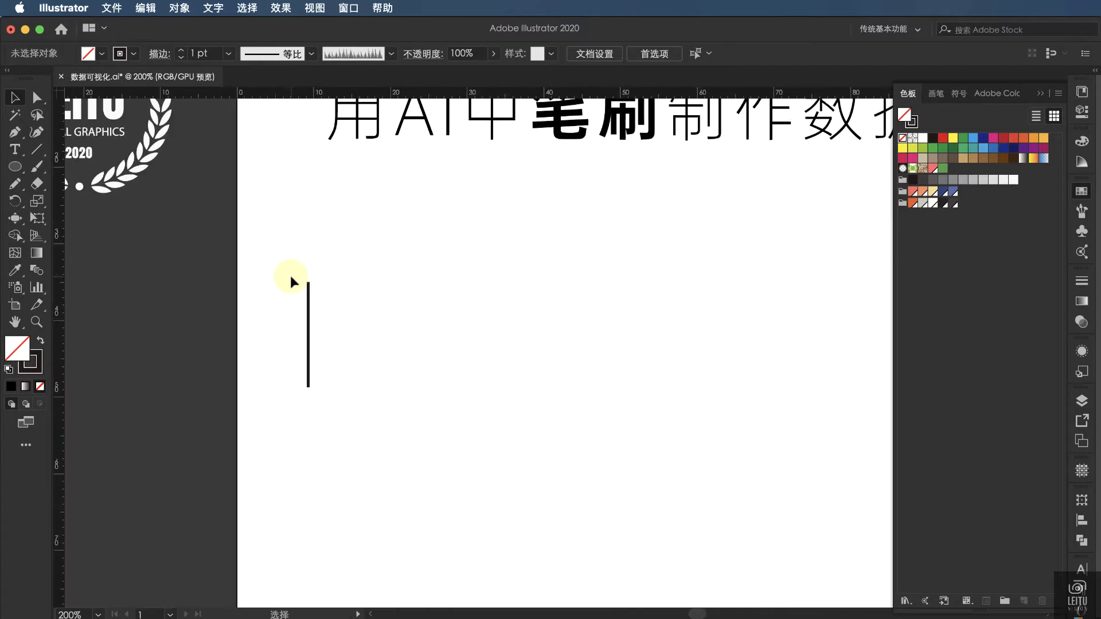
scroll(290, 281, "up", 2)
Step: Make four copies of the line to its right, each a different height
left_click_drag(298, 360, 322, 360)
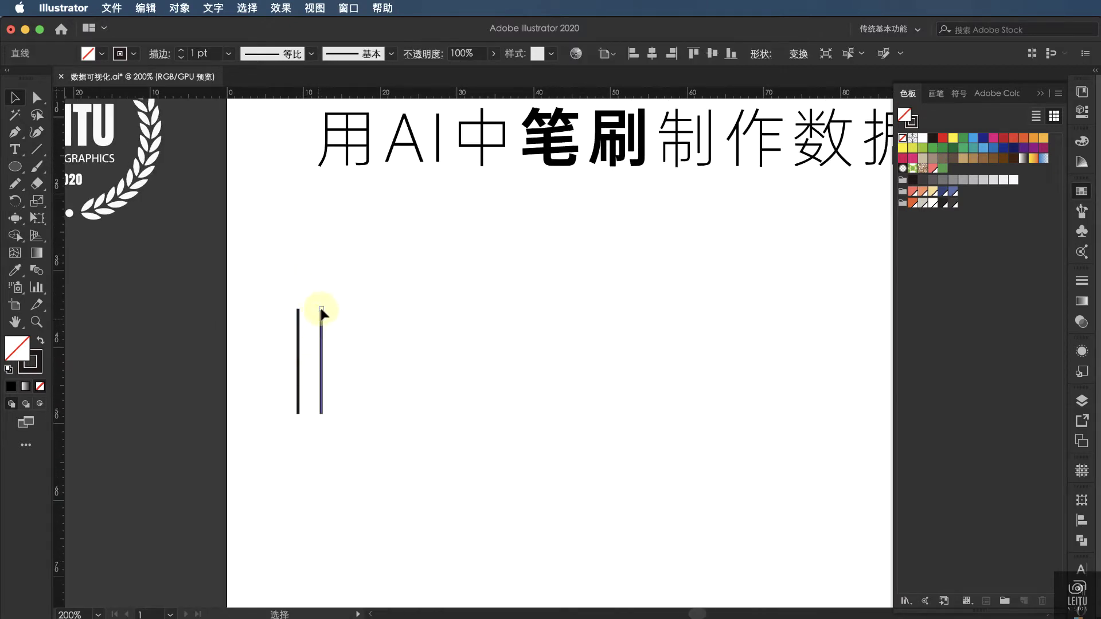
left_click_drag(322, 310, 321, 368)
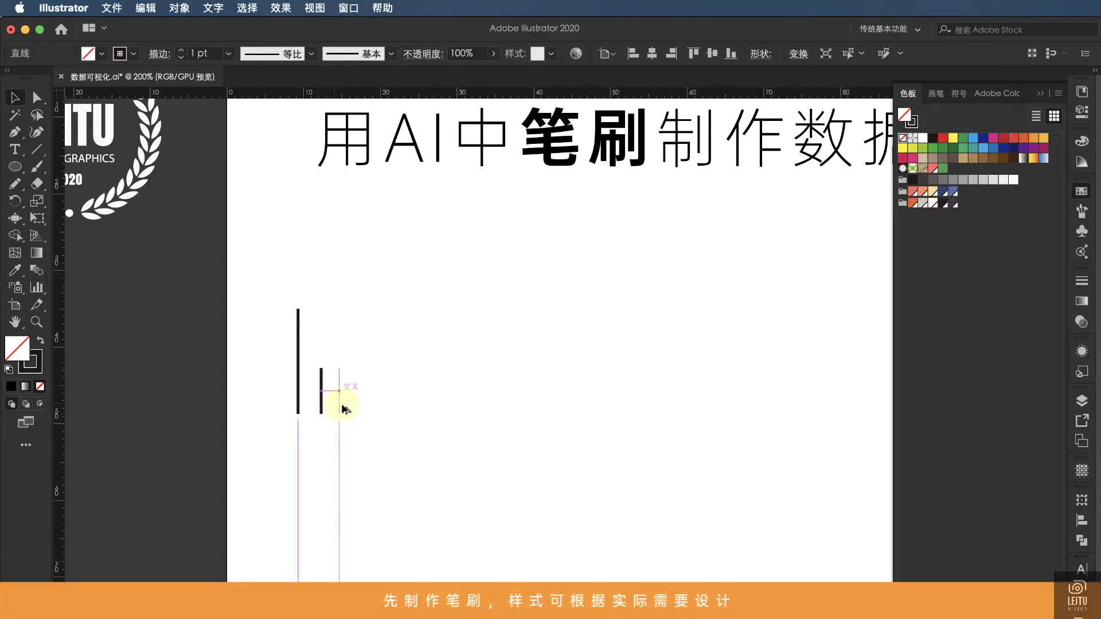
left_click_drag(343, 409, 351, 409)
left_click_drag(346, 369, 346, 328)
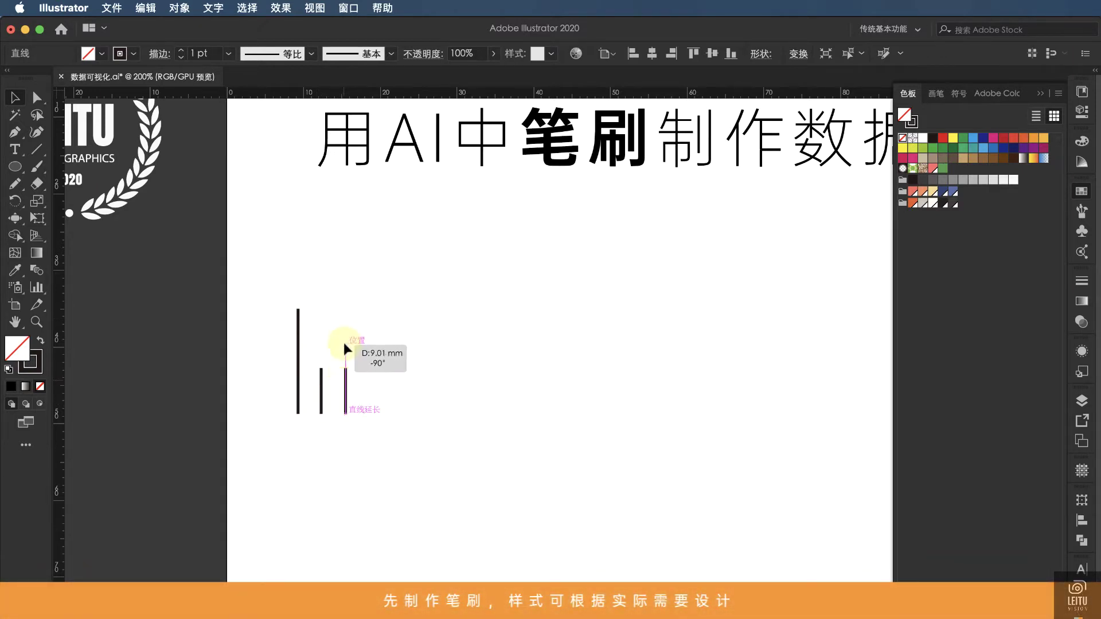
left_click_drag(345, 407, 367, 407)
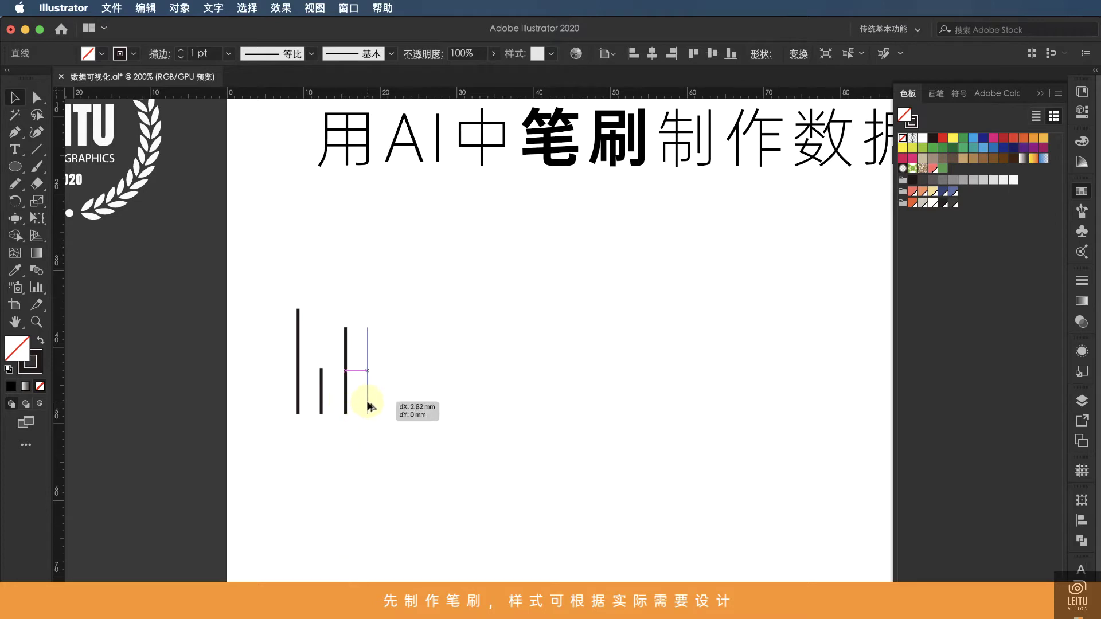
left_click_drag(368, 327, 368, 233)
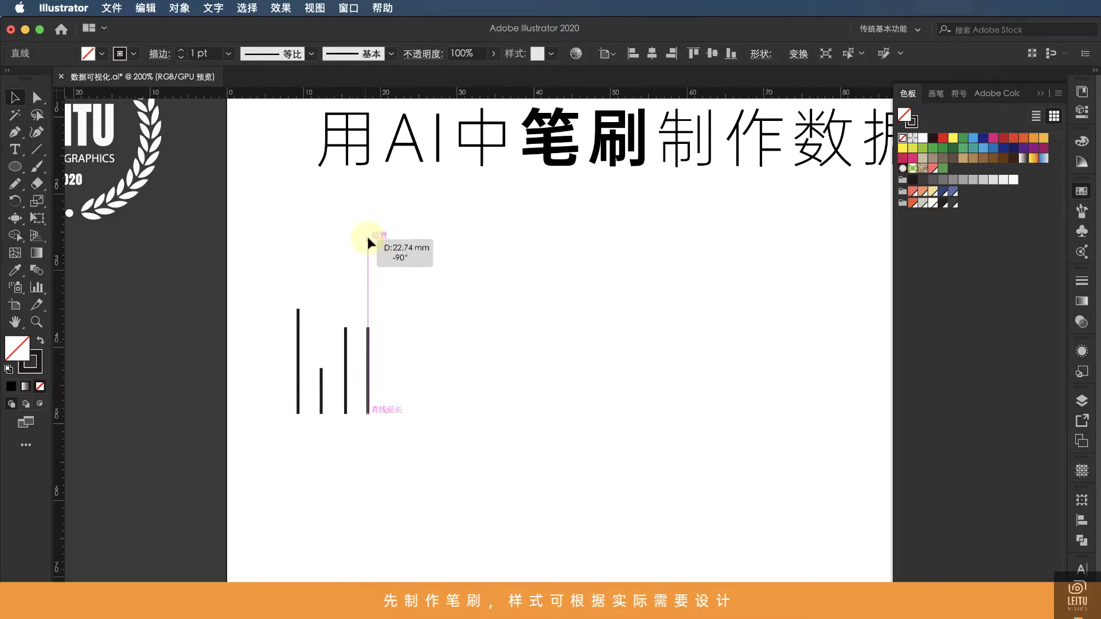
left_click_drag(369, 395, 393, 394)
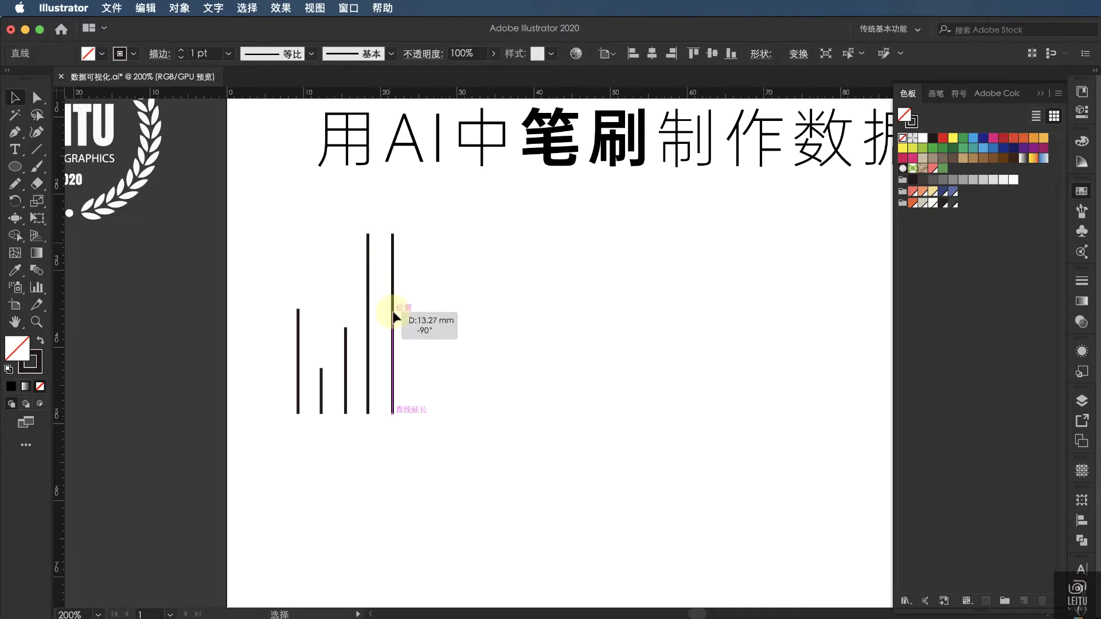
left_click_drag(393, 233, 393, 347)
Step: Group the five vertical lines into one unit
left_click_drag(270, 281, 467, 438)
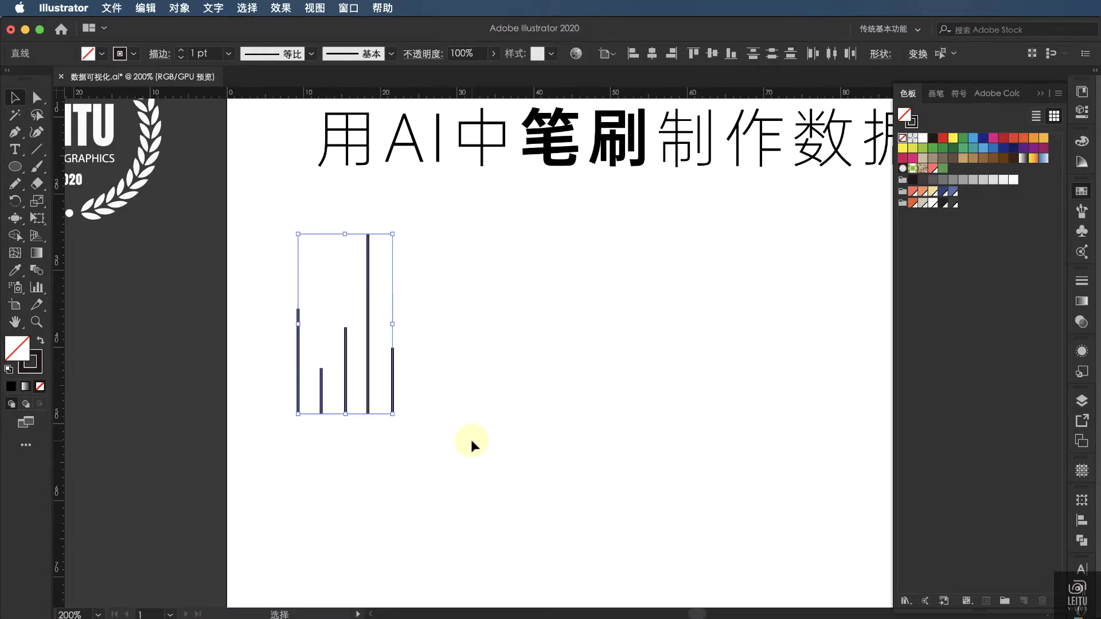
key("ctrl+g")
left_click(468, 436)
left_click(394, 393)
Step: Duplicate the bar group to the right and shorten the copy's lines
left_click_drag(393, 393, 511, 394)
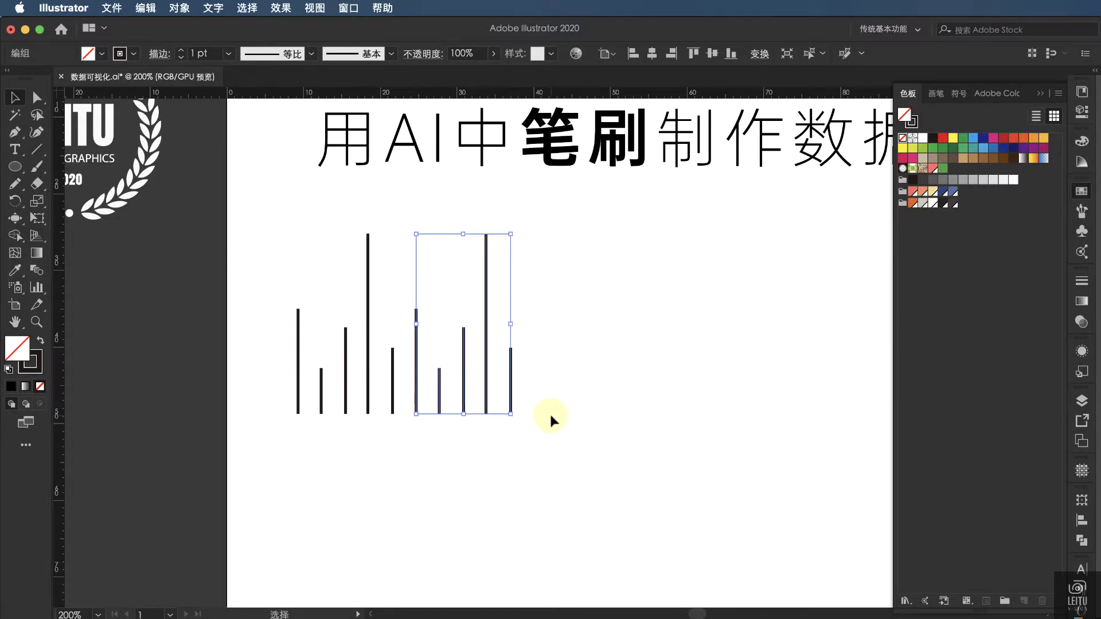
scroll(550, 417, "right", 3)
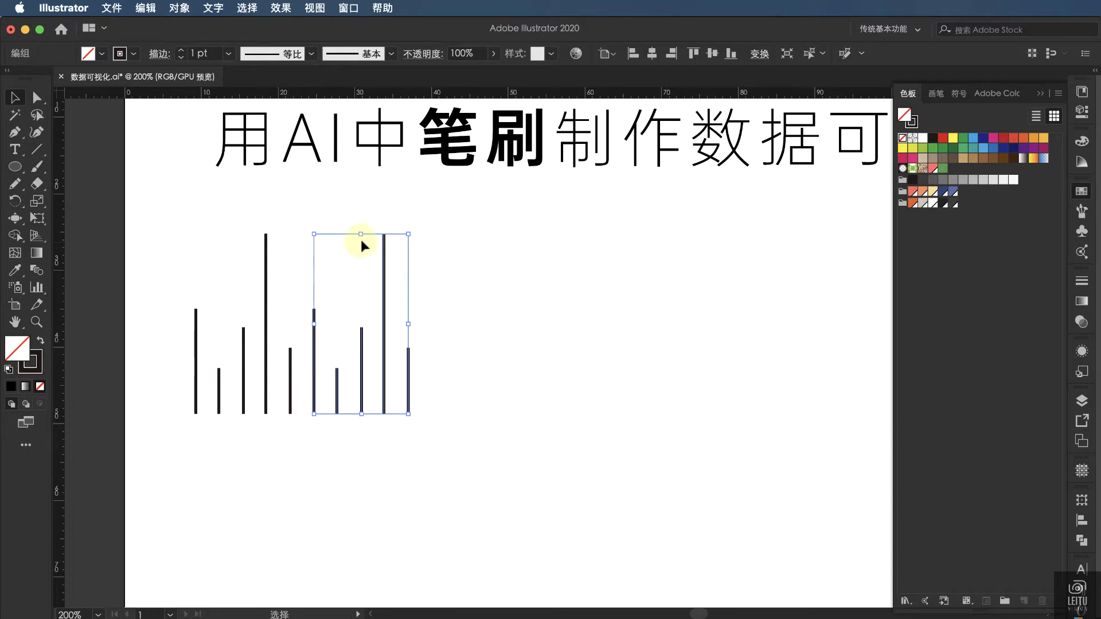
left_click_drag(360, 235, 363, 300)
Step: Extend the row with repeated copies (Cmd+D) and distribute the groups evenly
left_click(193, 340, "shift")
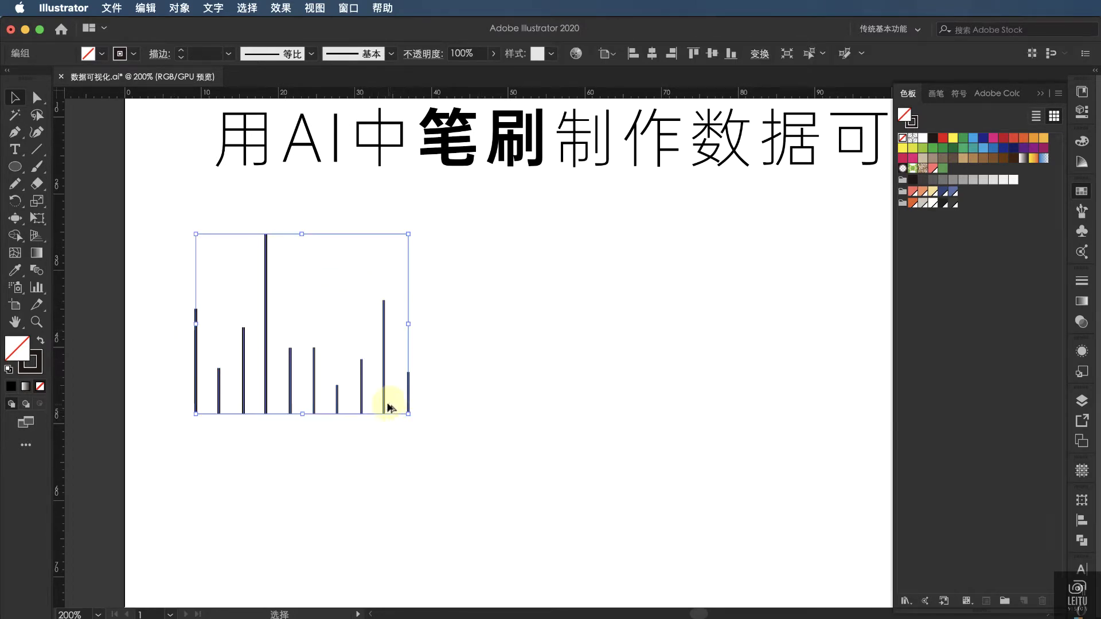
left_click_drag(393, 401, 631, 408)
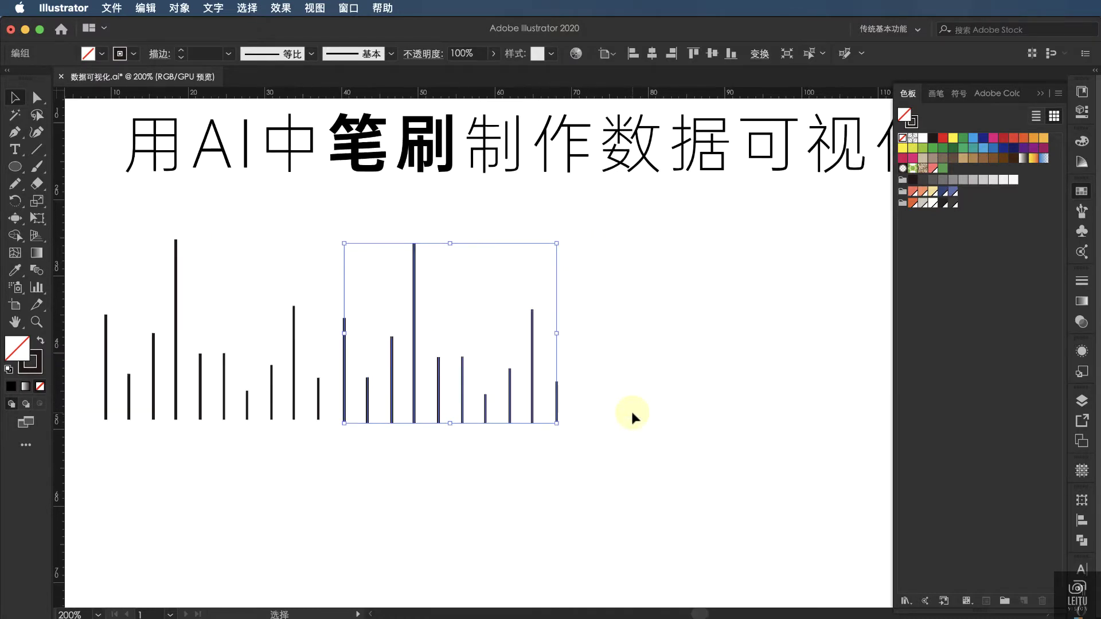
scroll(631, 408, "down", 5)
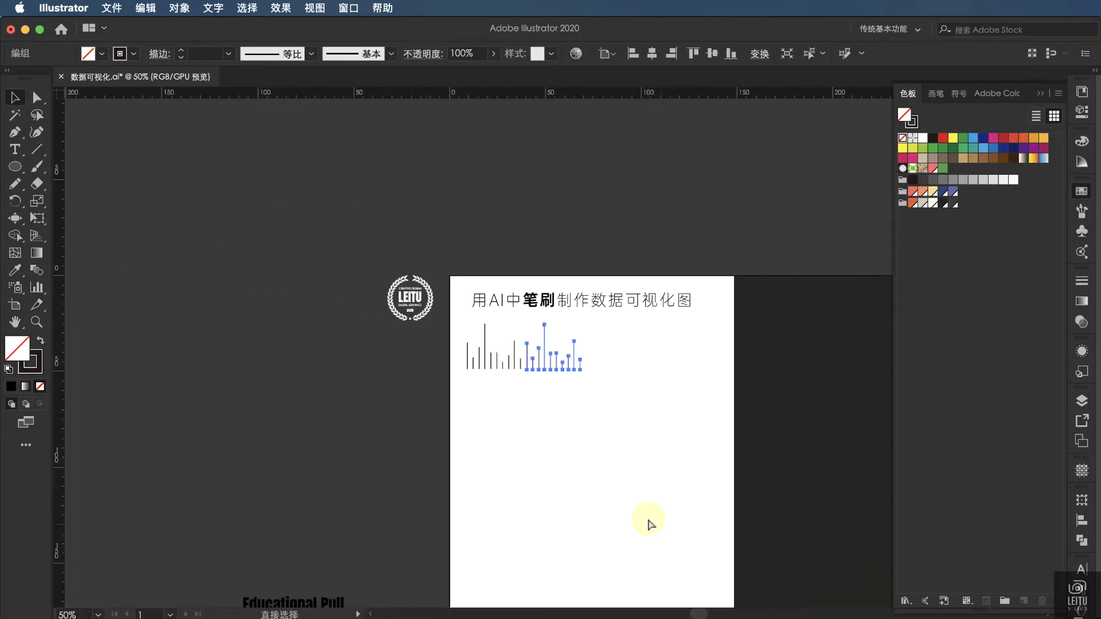
key("ctrl+d")
key("ctrl+d")
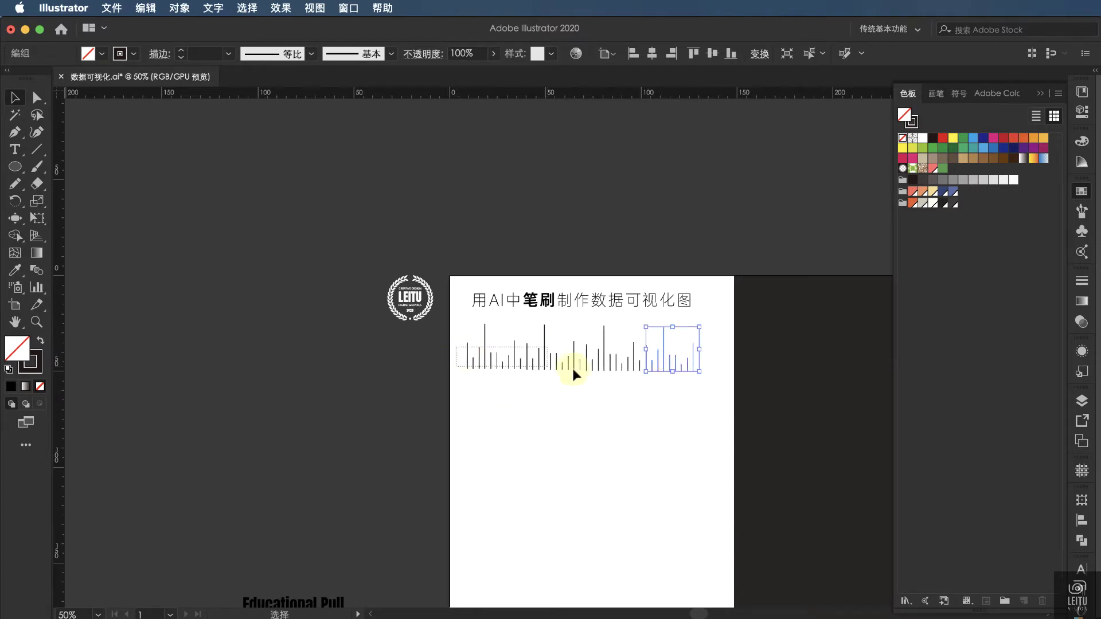
left_click_drag(573, 374, 709, 383)
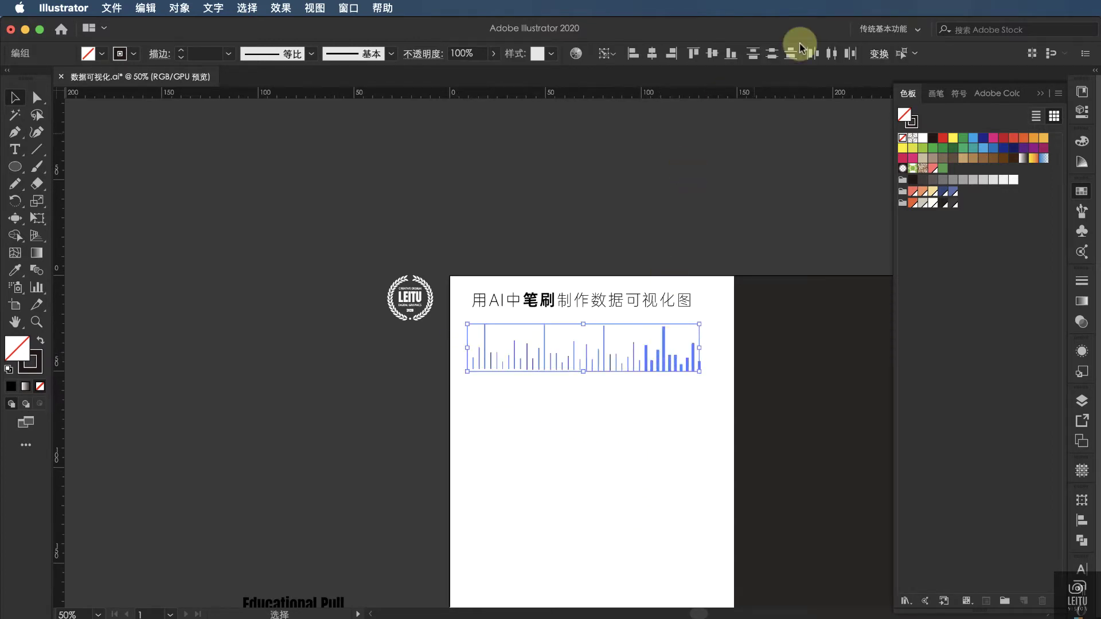
left_click(730, 54)
left_click(612, 413)
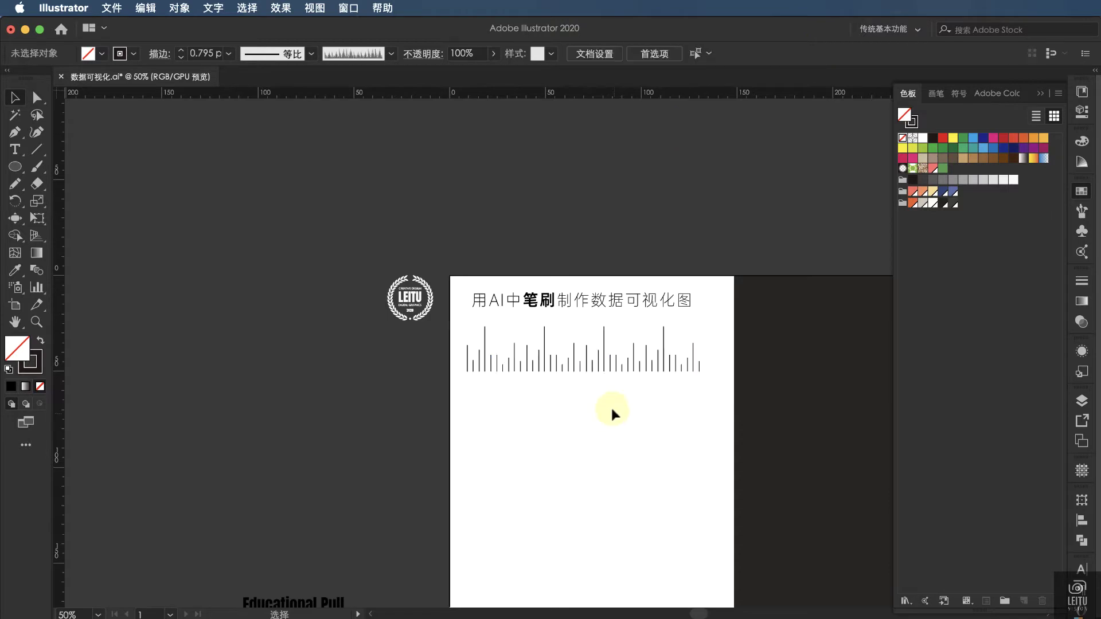
Step: Shorten the rightmost group and a middle group to vary heights
left_click(663, 343)
left_click_drag(672, 327, 672, 352)
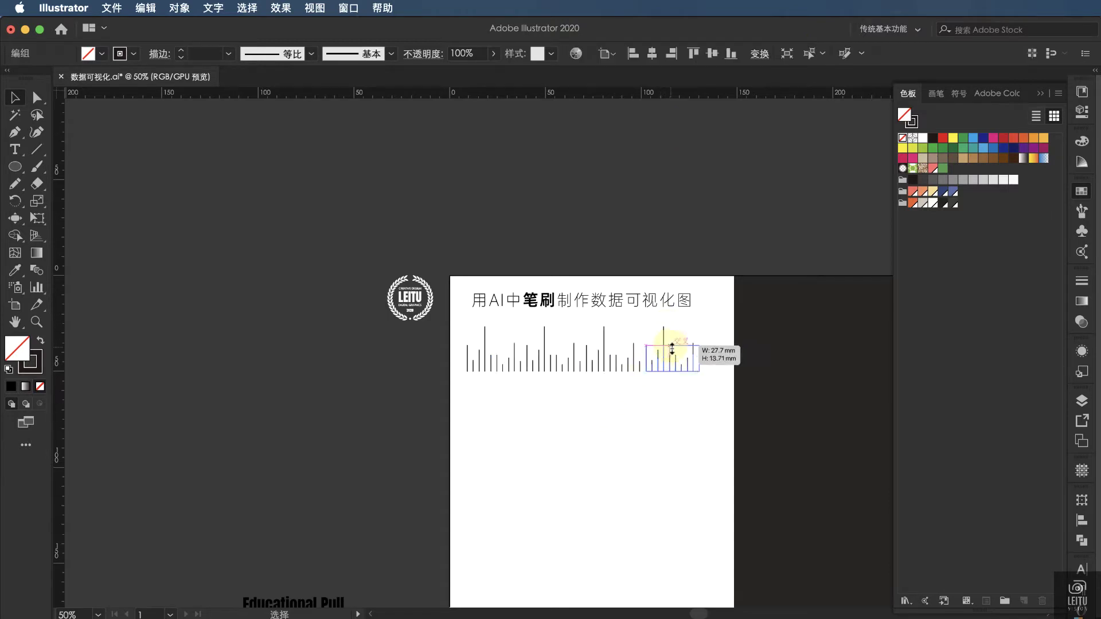
left_click(548, 339)
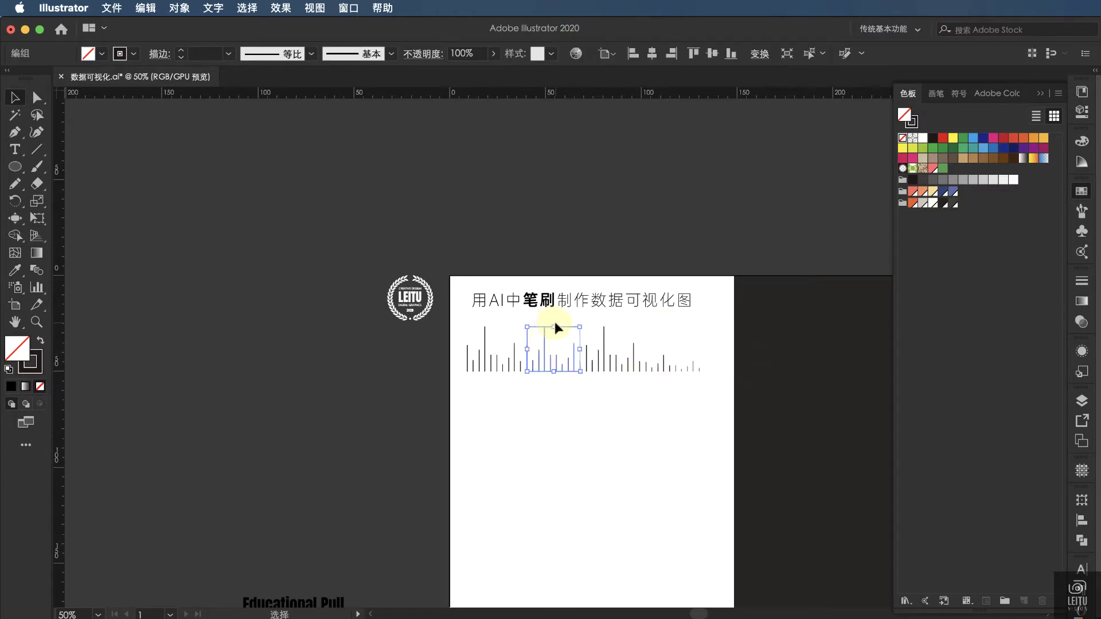
left_click_drag(554, 326, 554, 342)
left_click(594, 398)
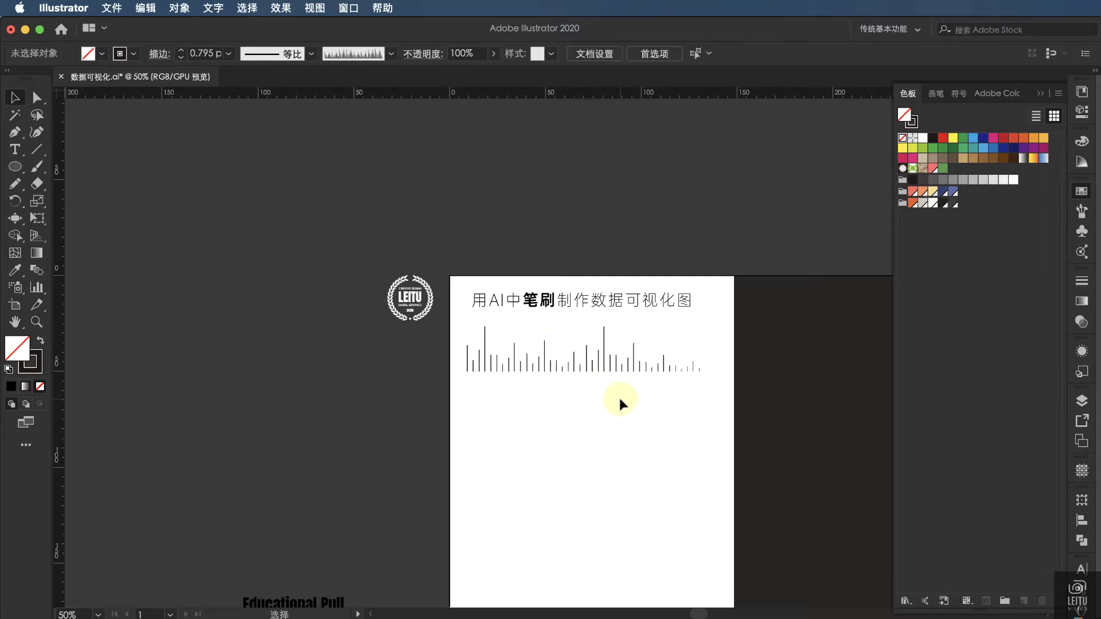
Step: Scale the whole row of bars down to about half its width
left_click(710, 387)
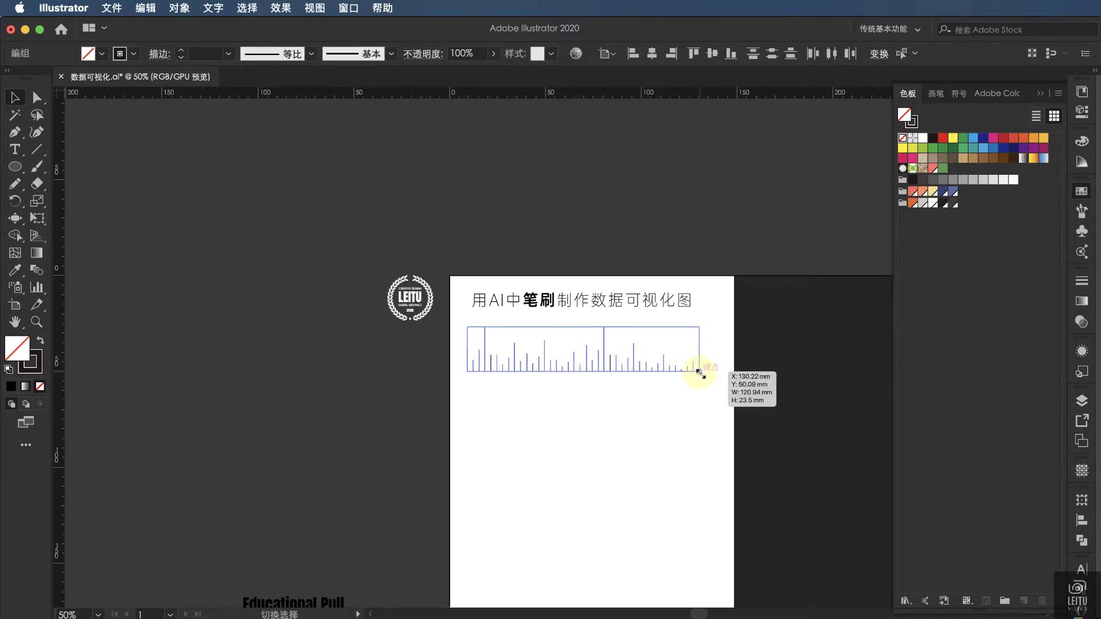
left_click_drag(710, 388, 591, 347)
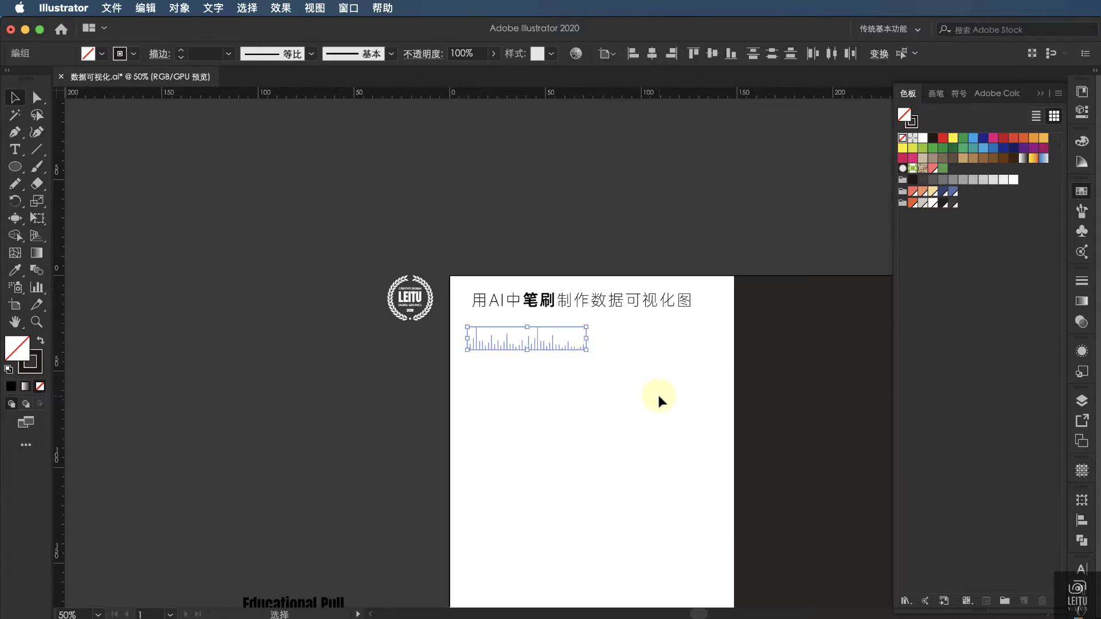
key("ctrl+plus")
key("ctrl+plus")
key("ctrl+plus")
Step: Place a horizontally mirrored copy of the bar row to its right
scroll(657, 392, "right", 5)
scroll(657, 393, "right", 2)
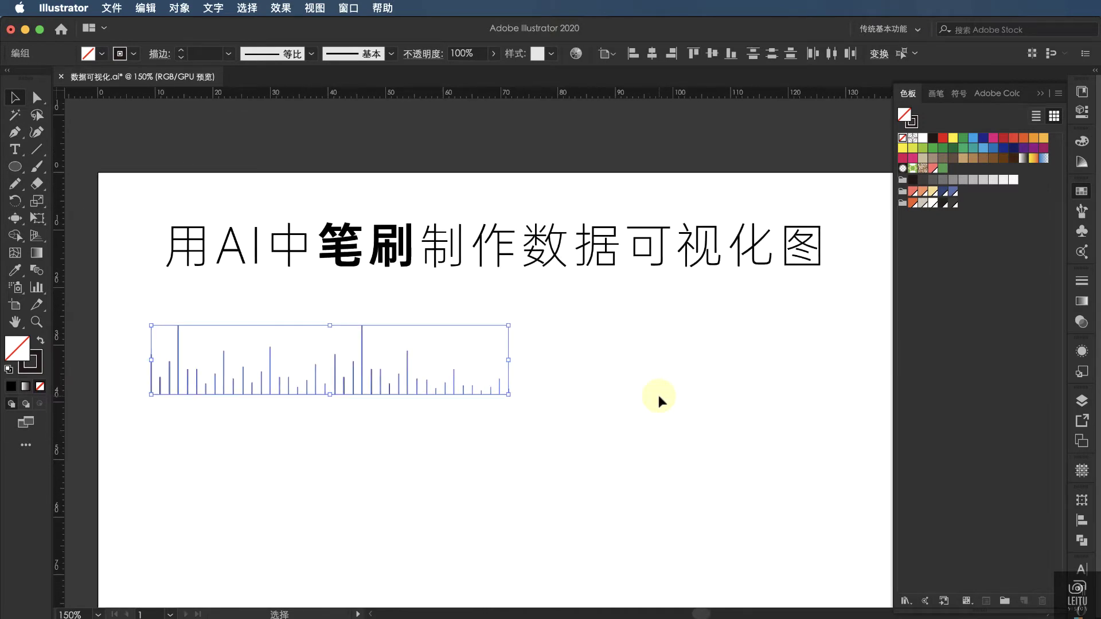
scroll(657, 392, "right", 2)
left_click_drag(379, 396, 743, 403)
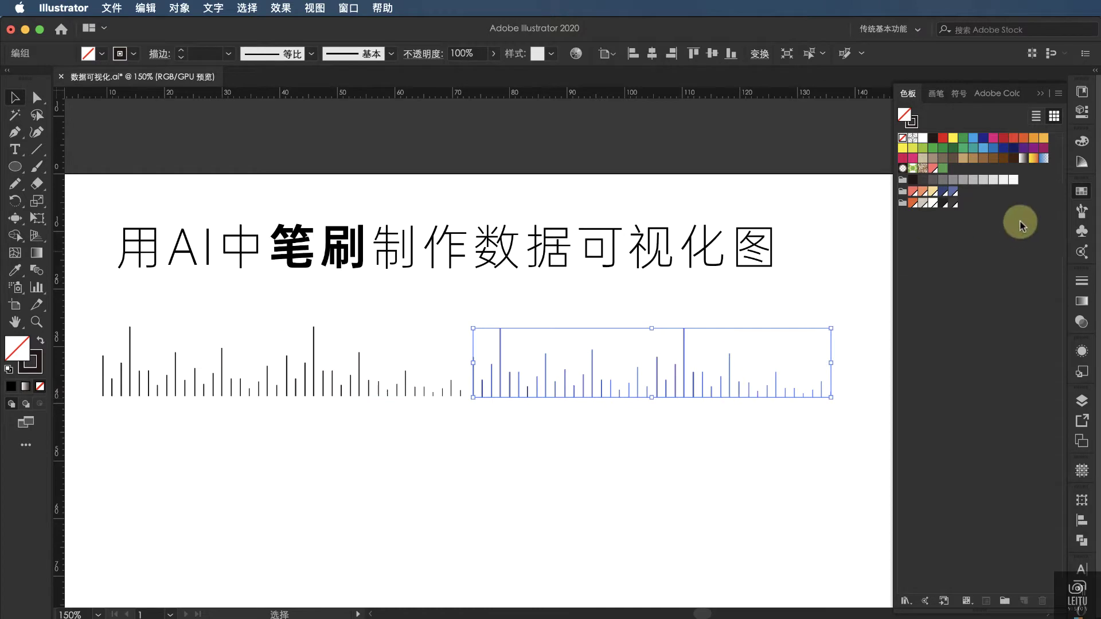
left_click(1082, 111)
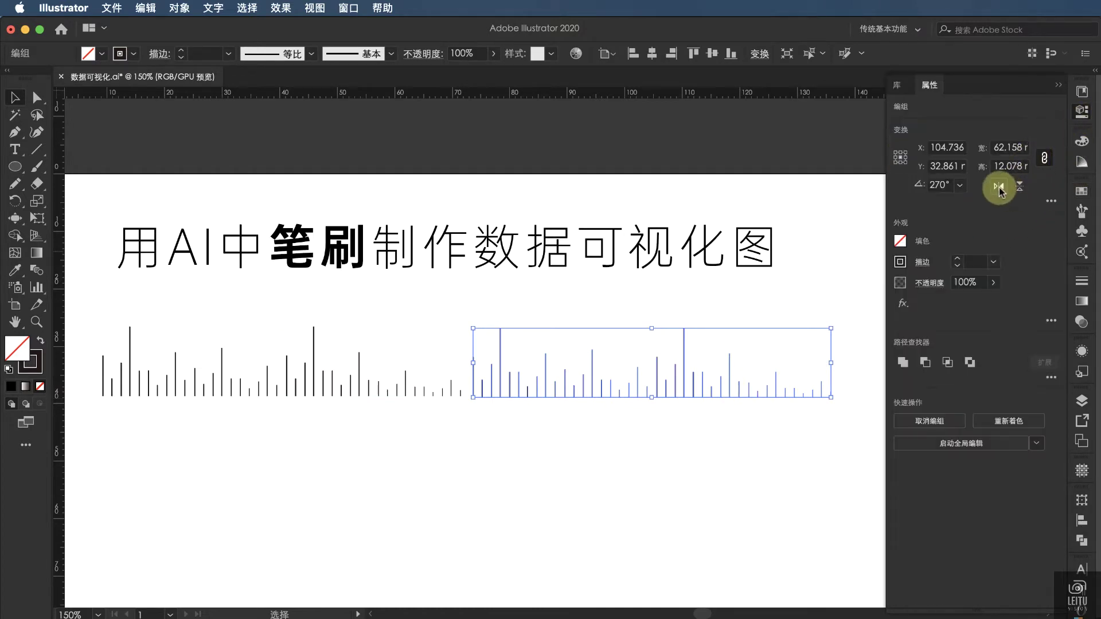
left_click(1082, 112)
left_click(717, 403)
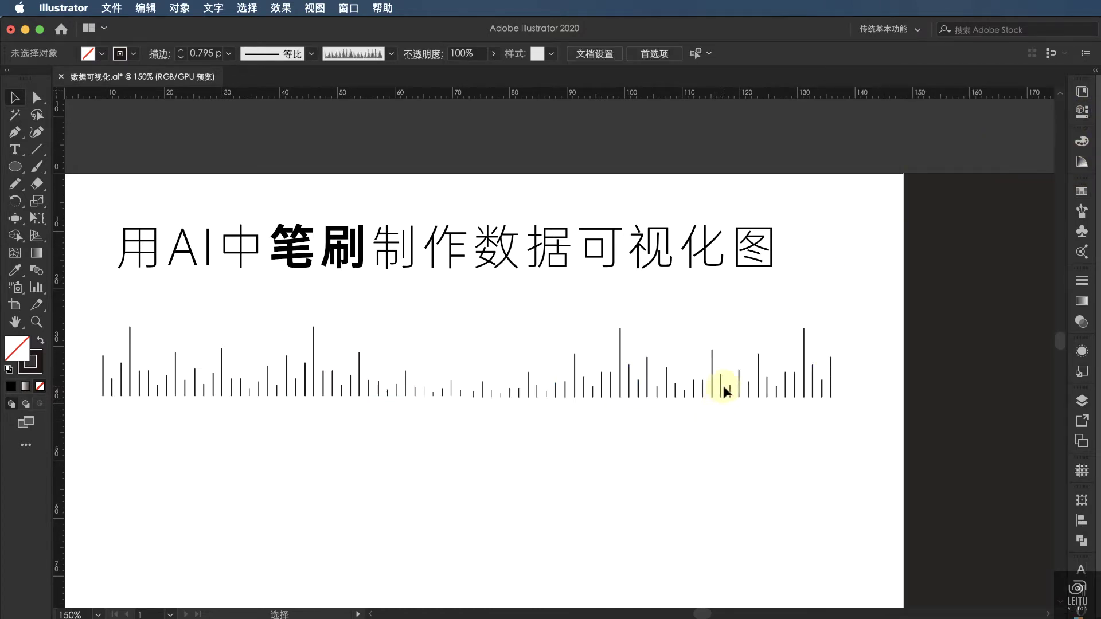
Step: Align the left row's bars along their bottom edges
right_click(399, 384)
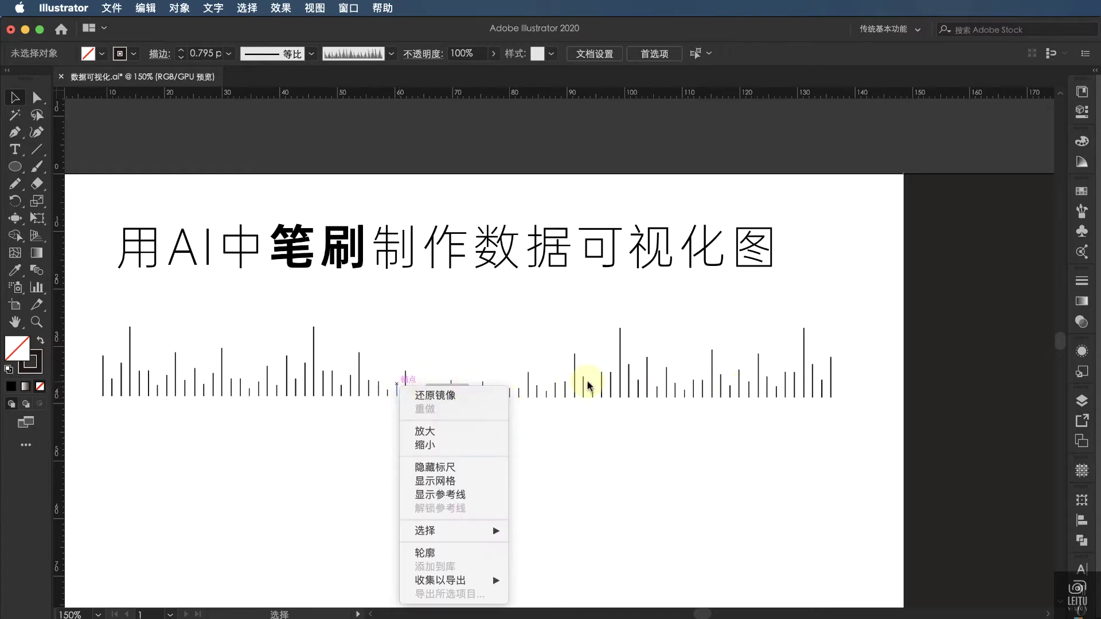
key("Escape")
left_click(683, 398)
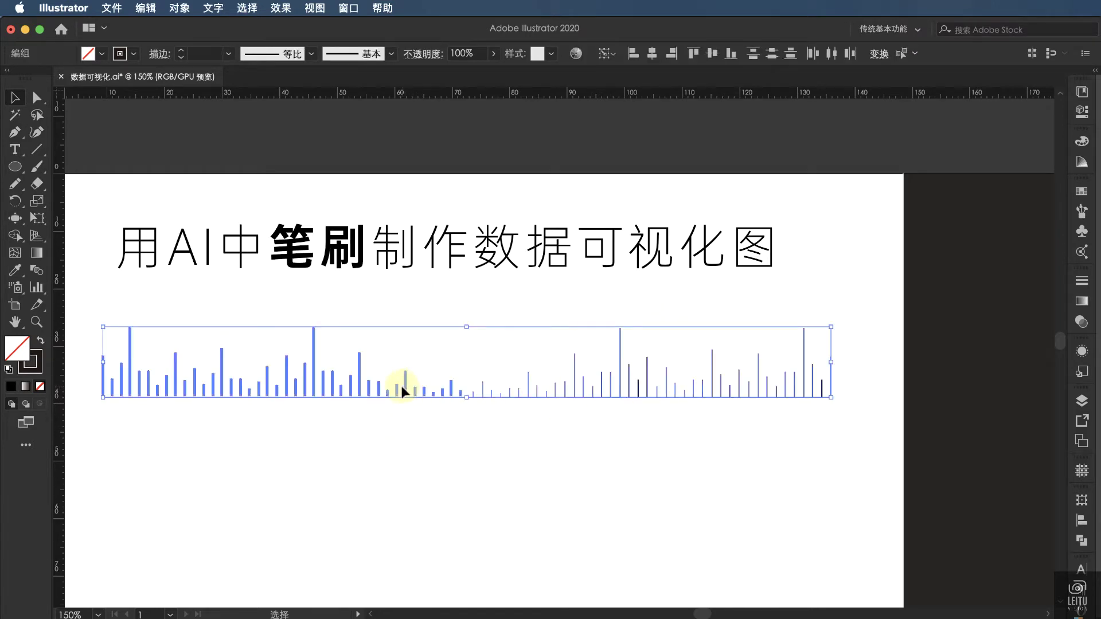
left_click(729, 54)
left_click(590, 436)
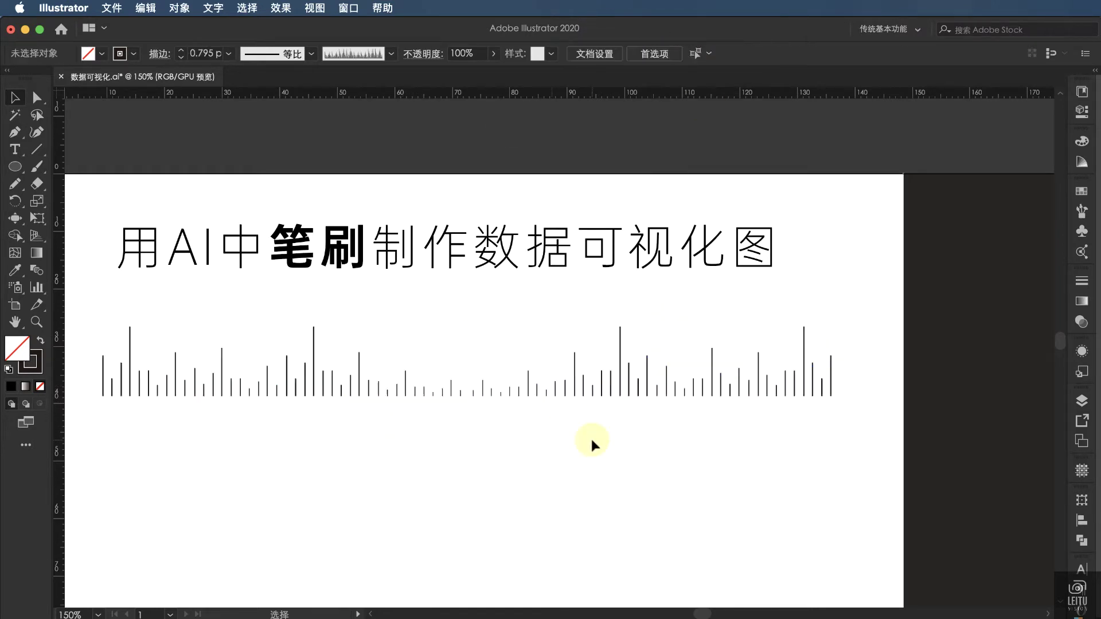
key("v")
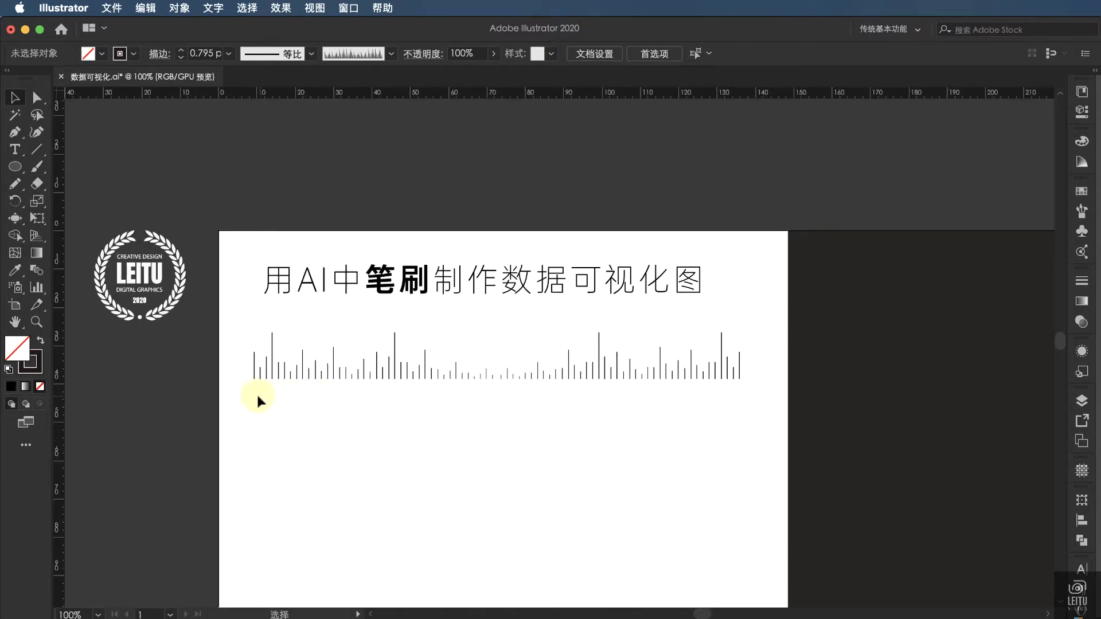
Step: Shrink the tick strip and place a duplicate to its right
mouse_move(256, 396)
left_mouse_down()
mouse_move(755, 361)
mouse_move(481, 361)
left_mouse_up()
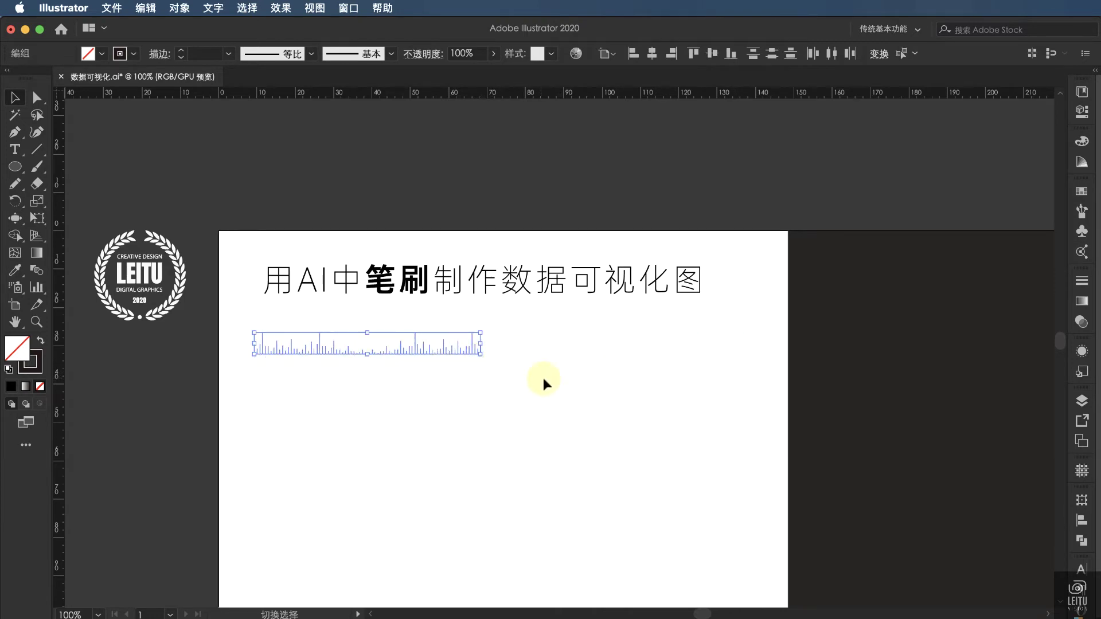
left_click(527, 377)
left_click(350, 353)
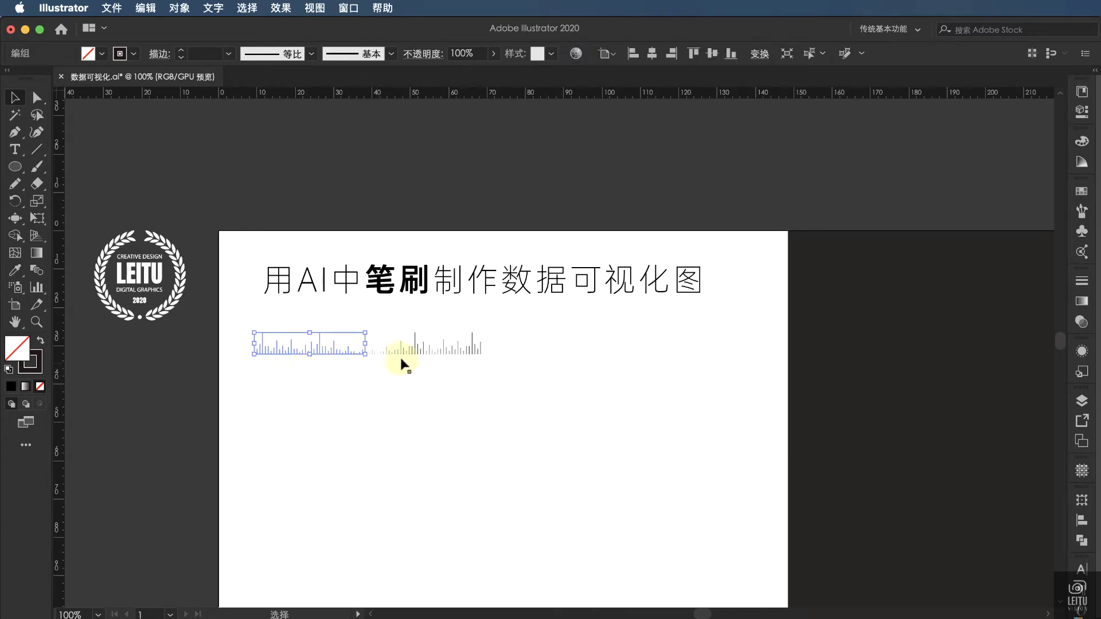
left_click(463, 386)
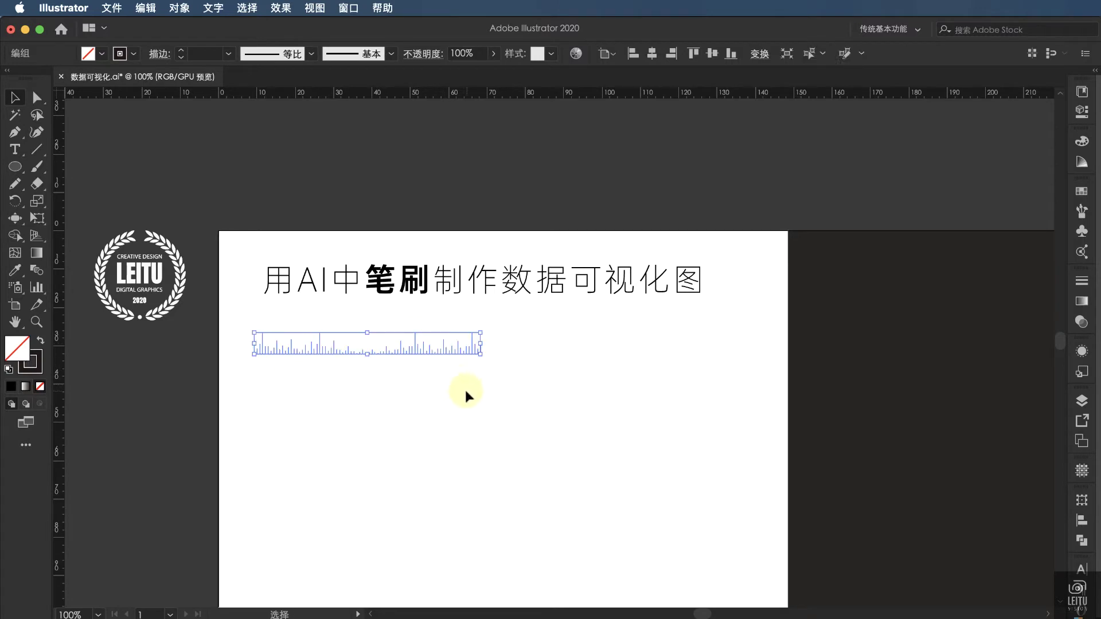
mouse_move(457, 352)
left_mouse_down()
mouse_move(710, 349)
mouse_move(692, 354)
left_mouse_up()
left_click(621, 396)
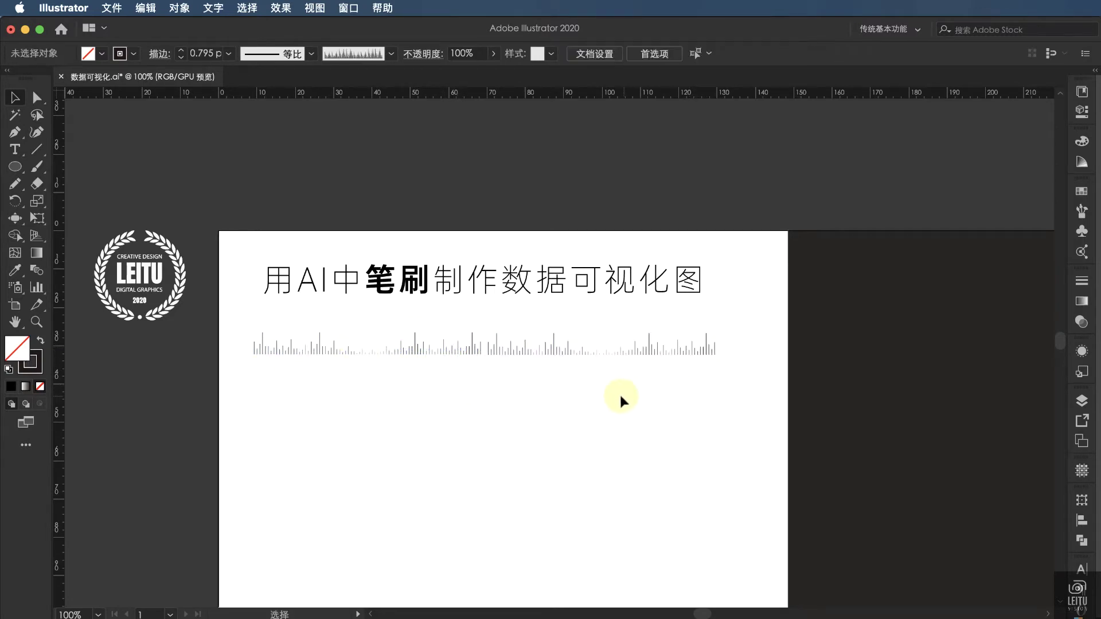
Step: Bottom-align the two tick strips and bring up the Brushes panel
left_click_drag(518, 342, 473, 354)
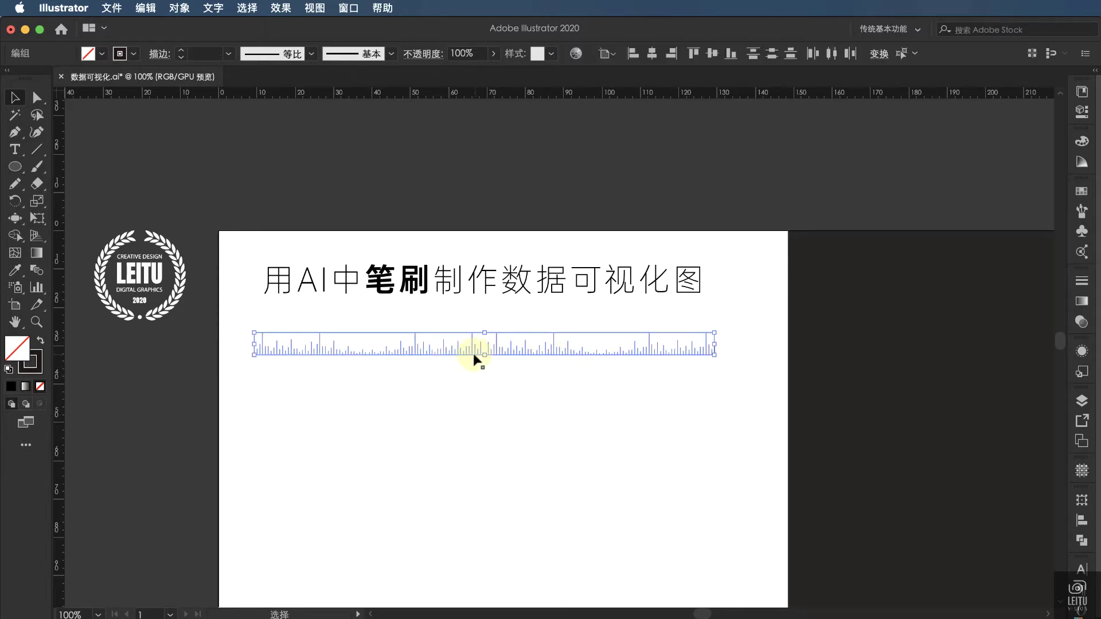
left_click(730, 56)
left_click(632, 370)
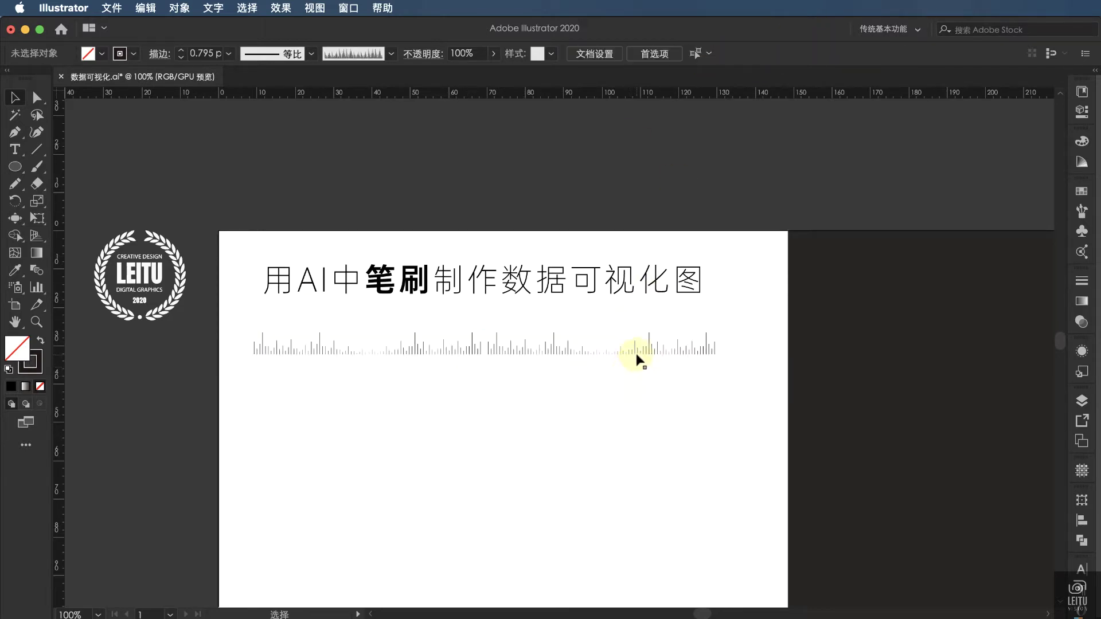
left_click(637, 352)
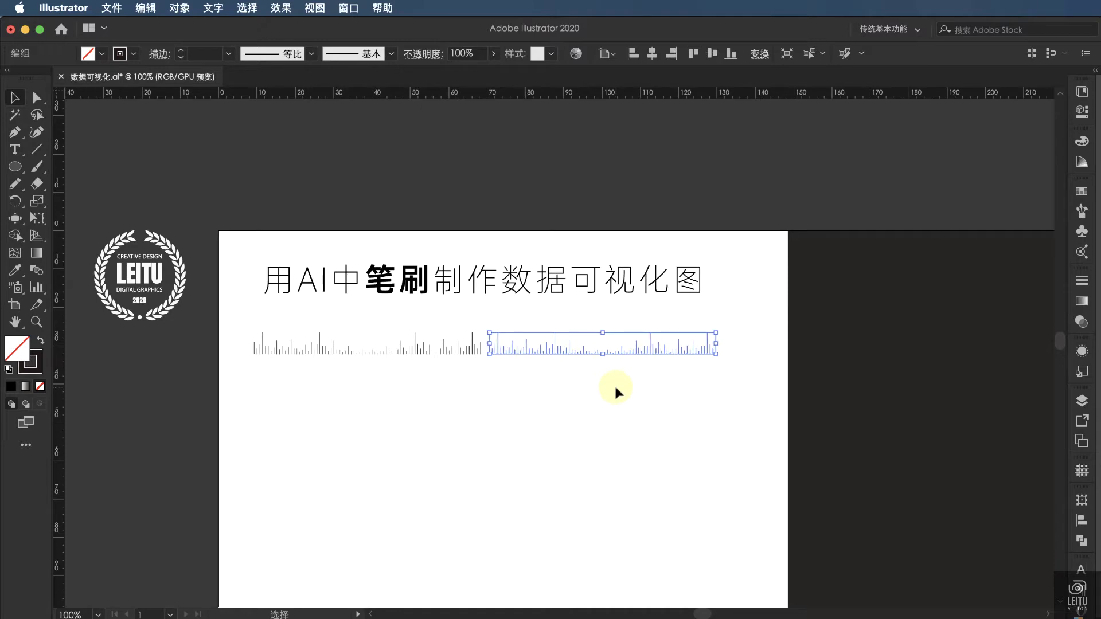
left_click_drag(341, 372, 718, 352)
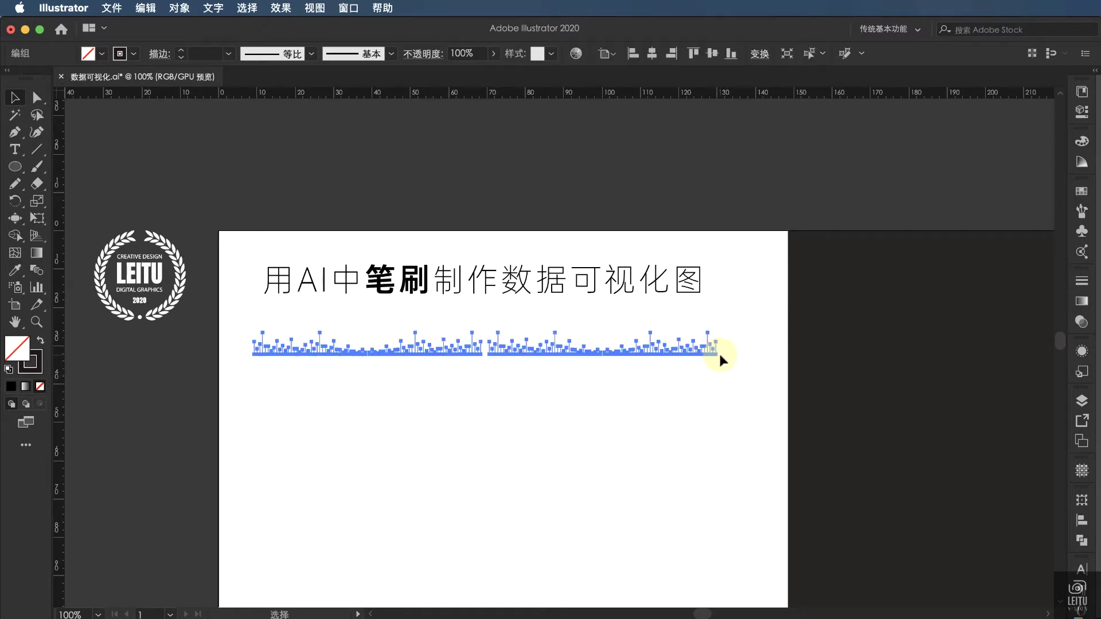
left_click(1082, 211)
Step: Create a new Art Brush from the tick strips running left to right
left_click(711, 364)
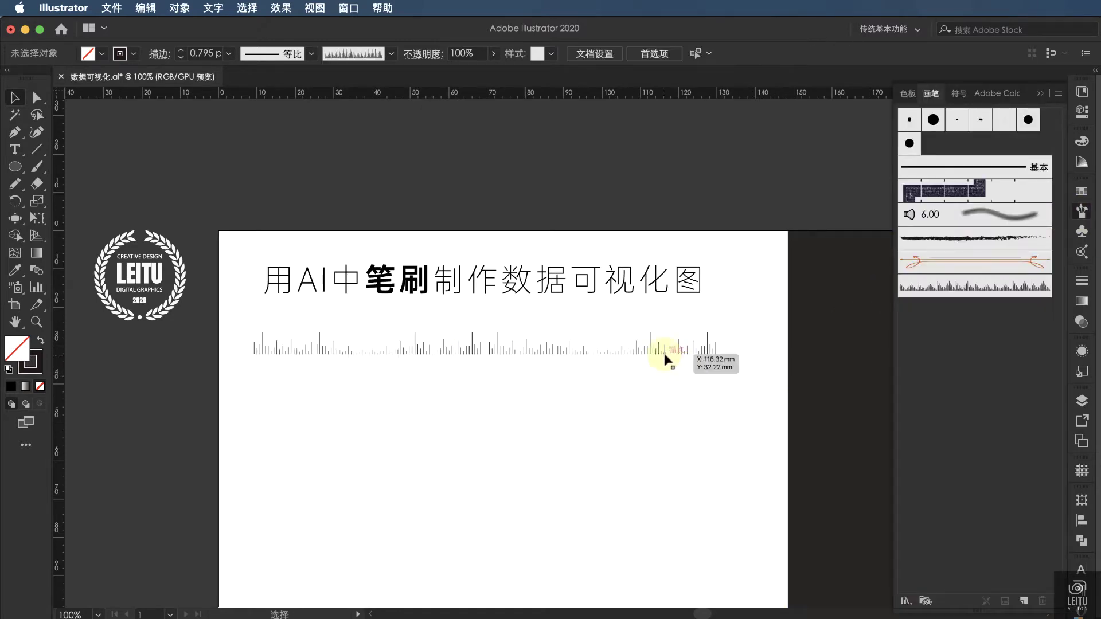
left_click_drag(665, 356, 940, 350)
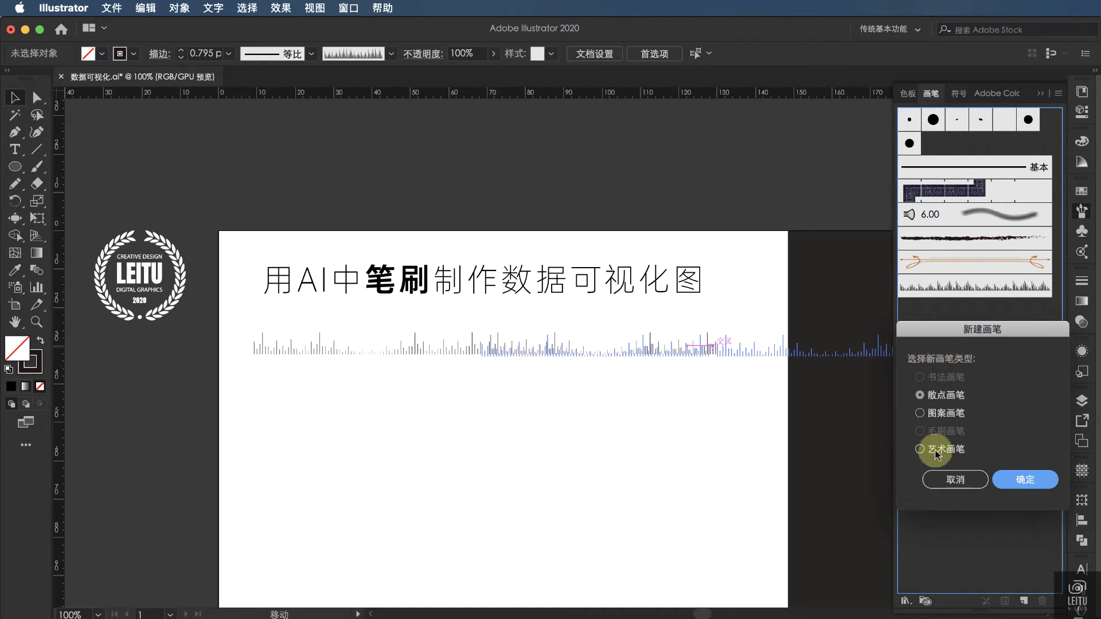
left_click(920, 449)
left_click(1024, 480)
left_click(904, 382)
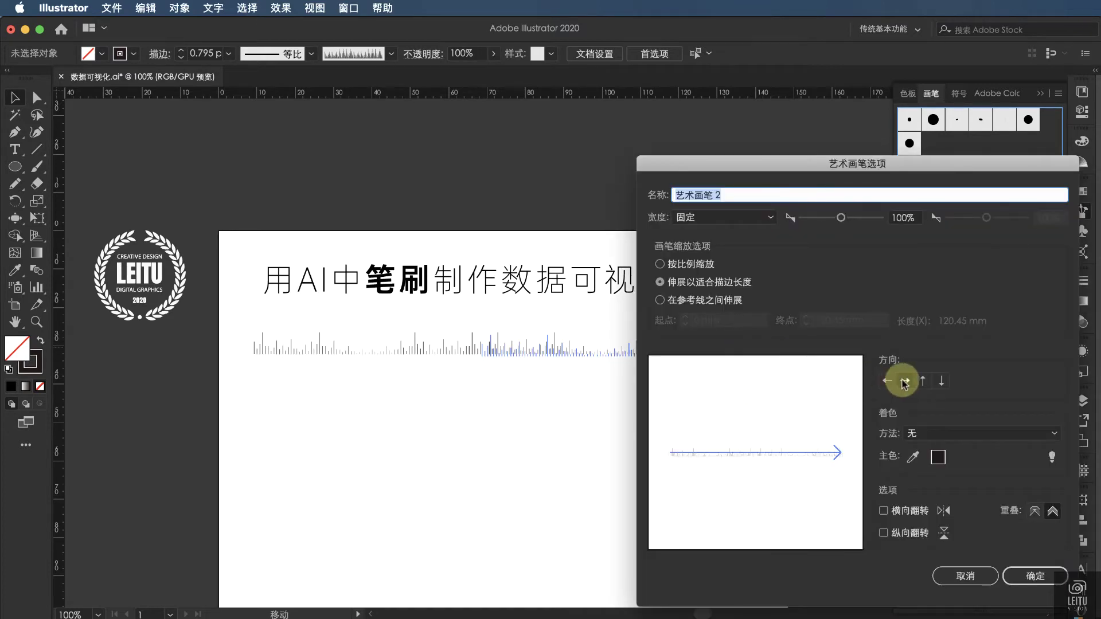
left_click(1032, 575)
Step: Move the original tick strip above the artboard
left_click(633, 427)
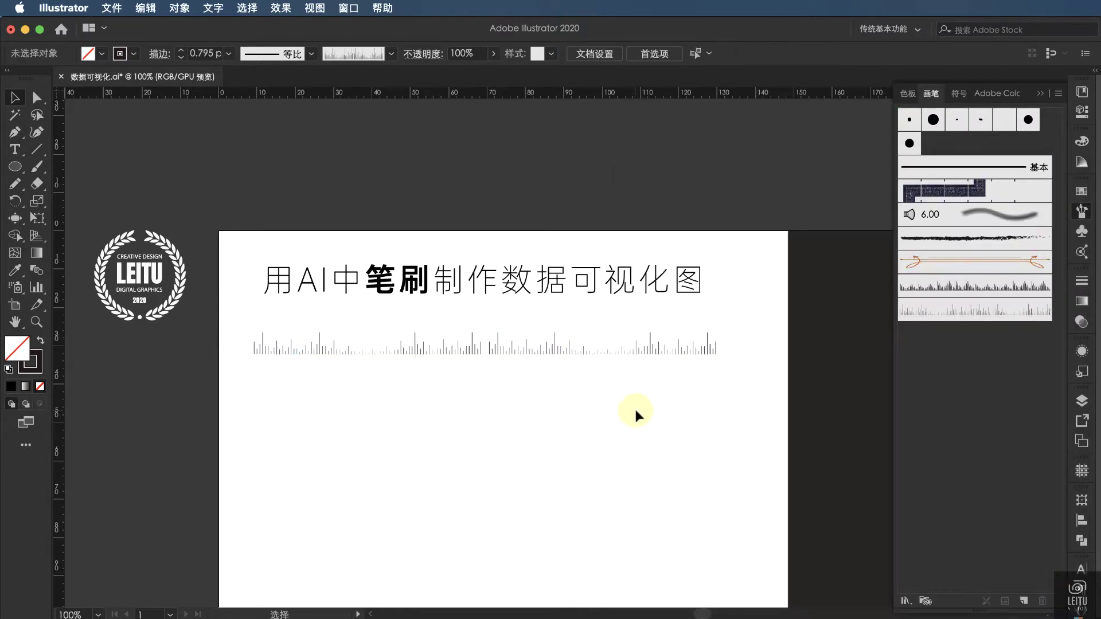
left_click_drag(567, 348, 566, 192)
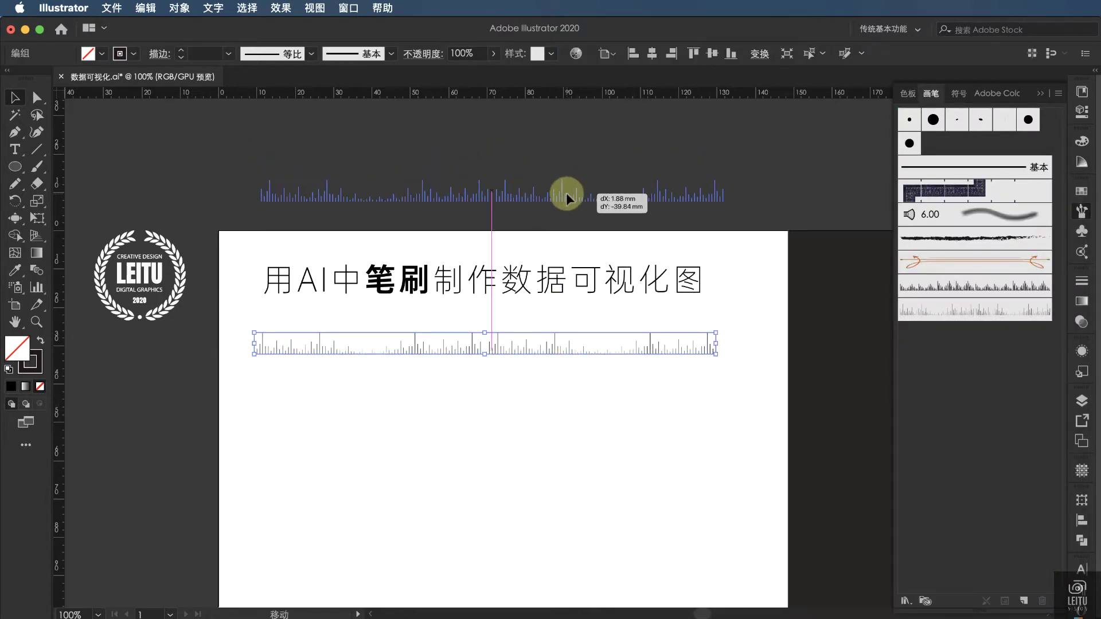
left_click(634, 421)
Step: Draw a large circle on the artboard and shift it up and left
key("ctrl+minus")
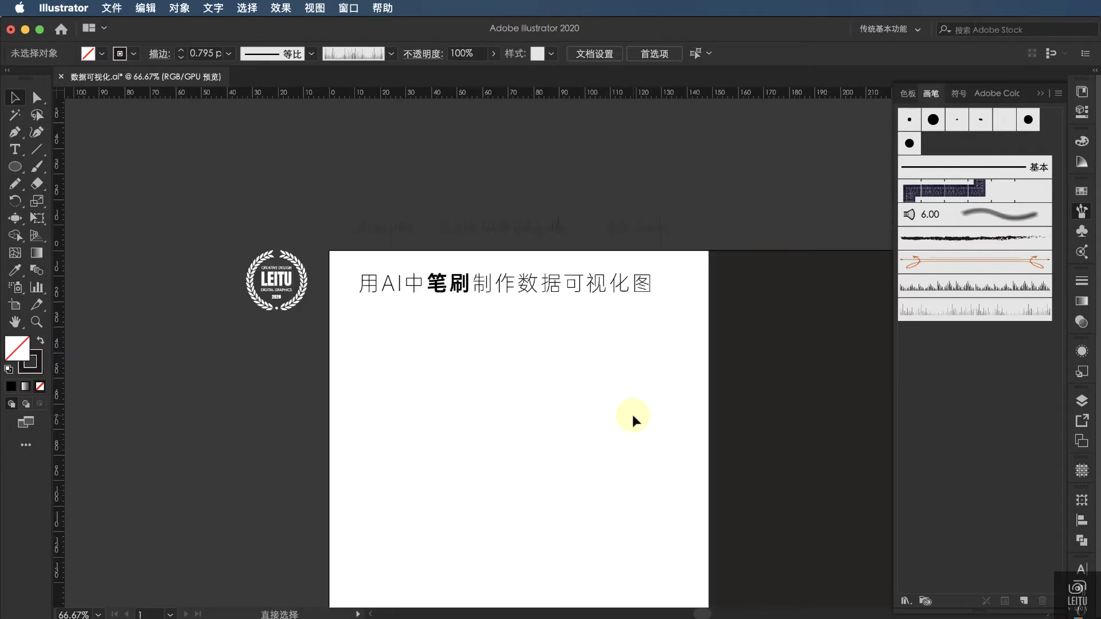
scroll(631, 412, "down", 5)
key("shift+x")
key("l")
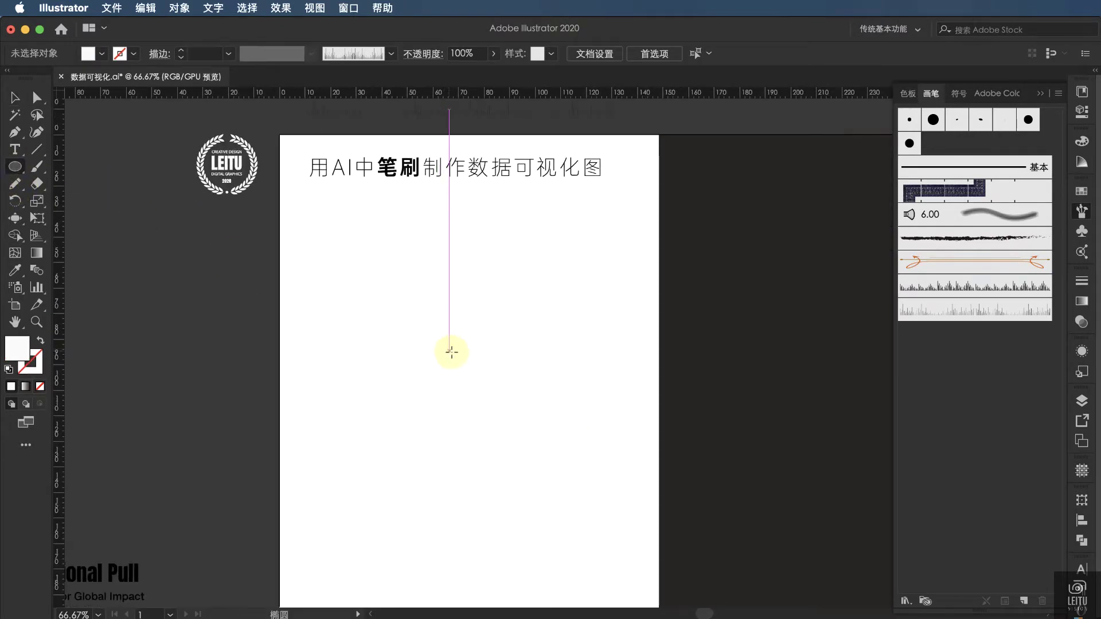
left_click_drag(405, 327, 614, 535)
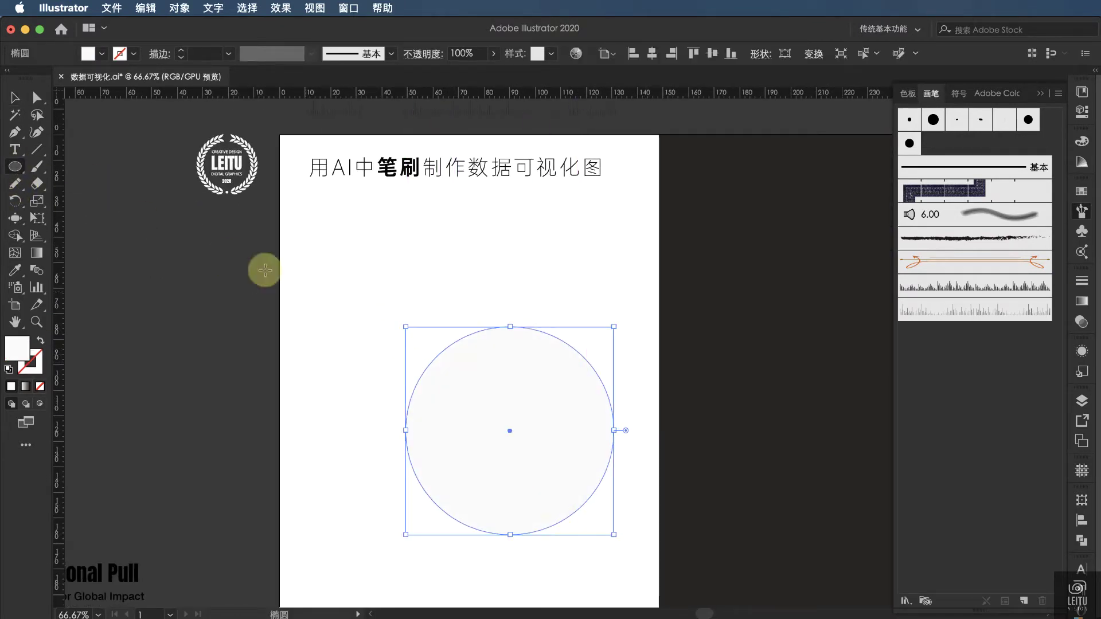
left_click(16, 98)
left_click_drag(528, 397, 498, 370)
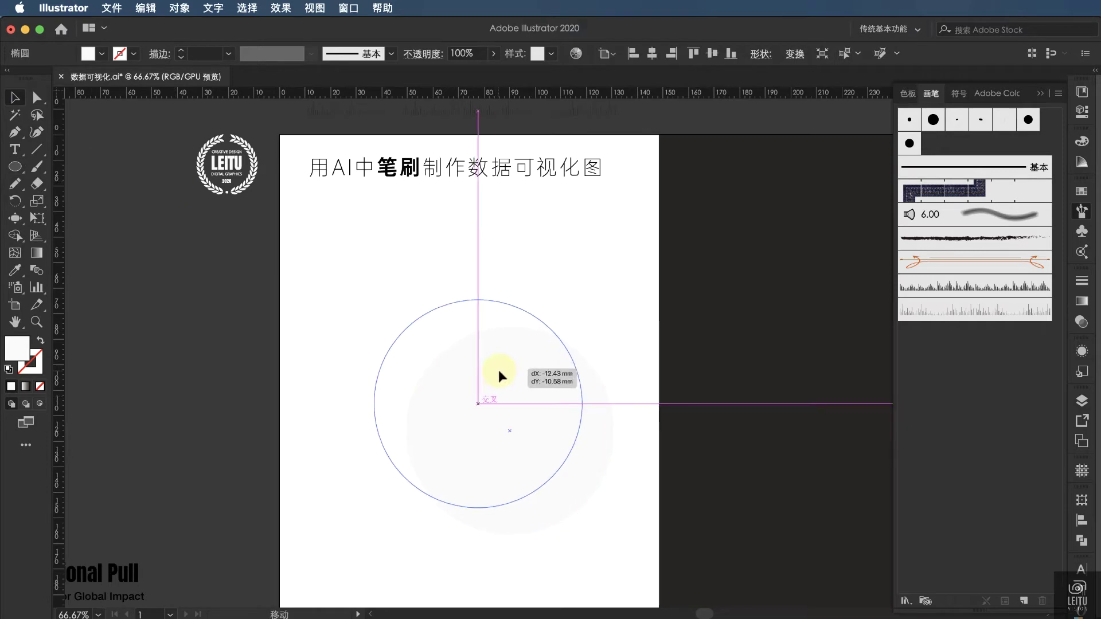
Step: Apply the tick art brush to the circle with no fill and proportional scaling
left_click(969, 311)
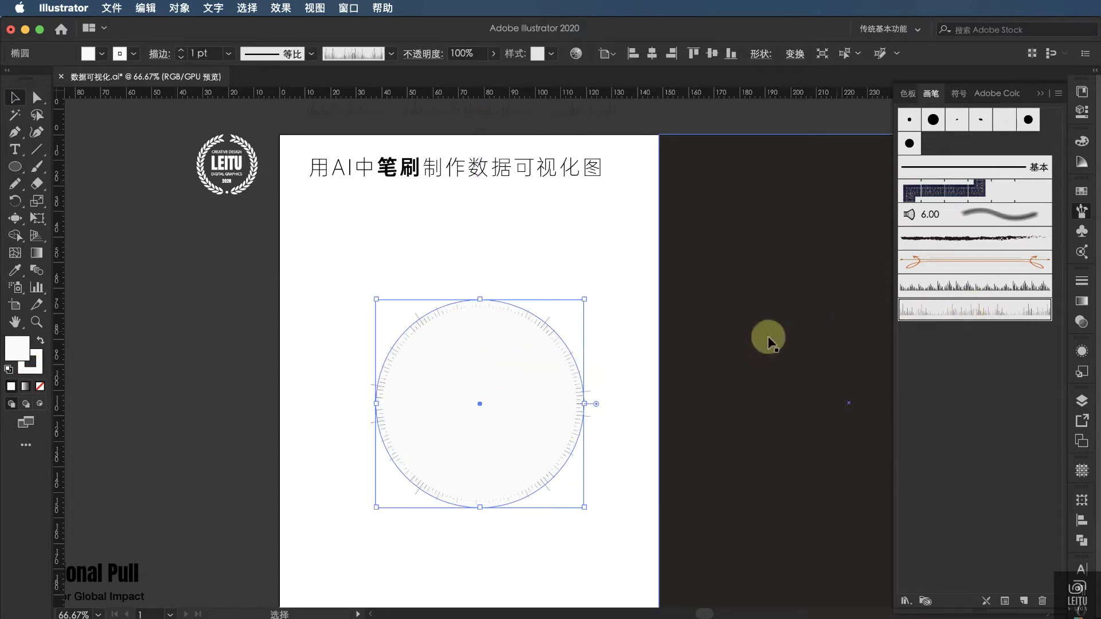
left_click(102, 54)
left_click(9, 78)
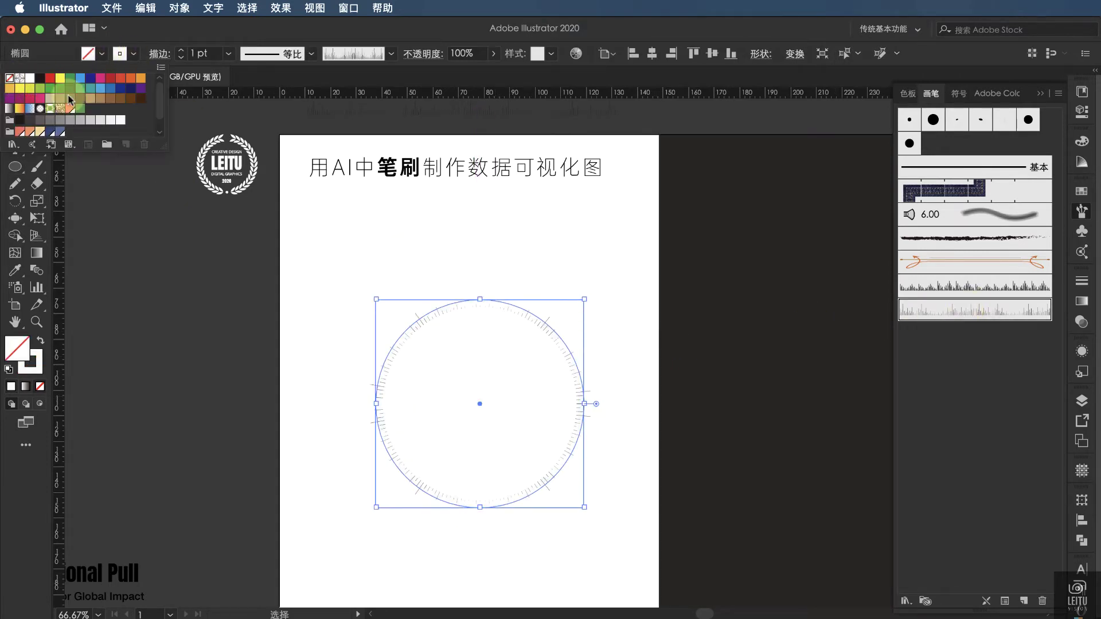
left_click(594, 288)
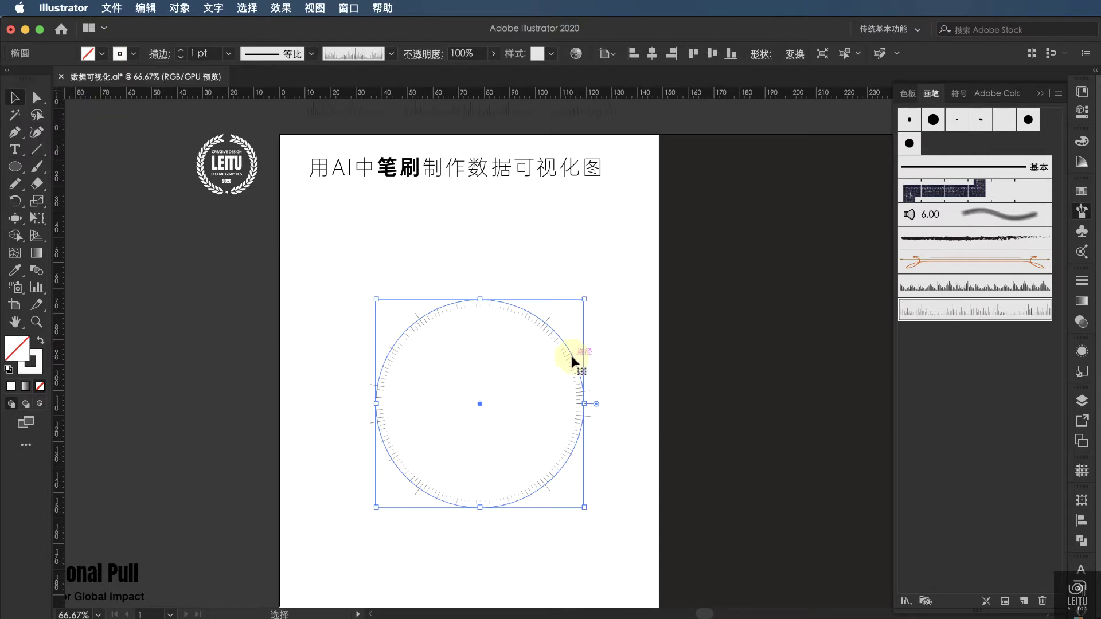
left_click(1004, 601)
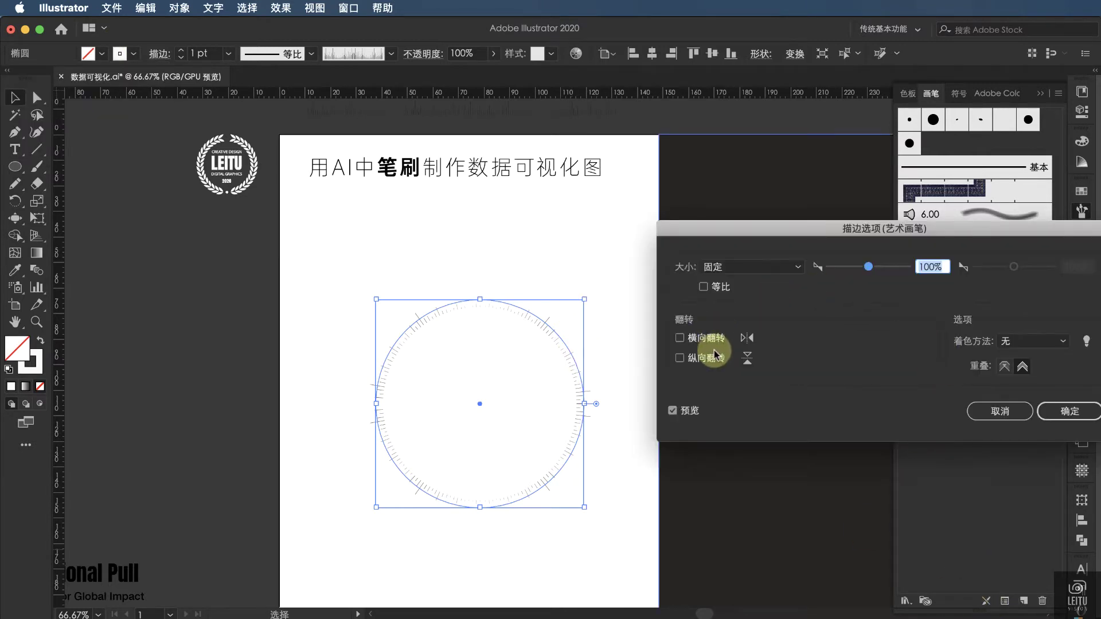
left_click(703, 287)
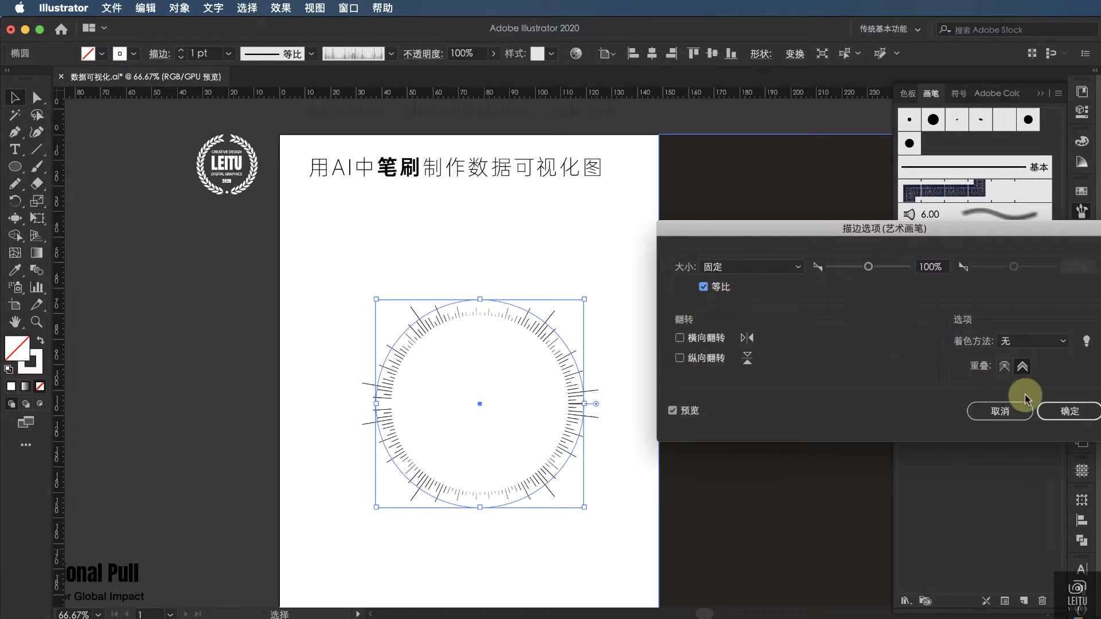
left_click(1067, 412)
left_click(681, 388)
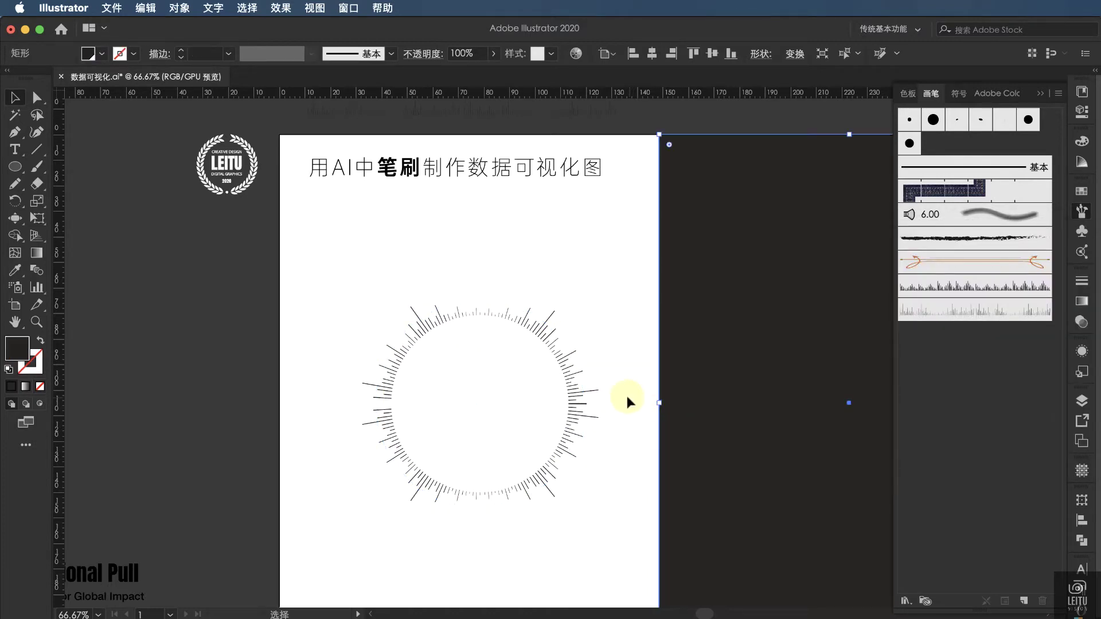
left_click(576, 389)
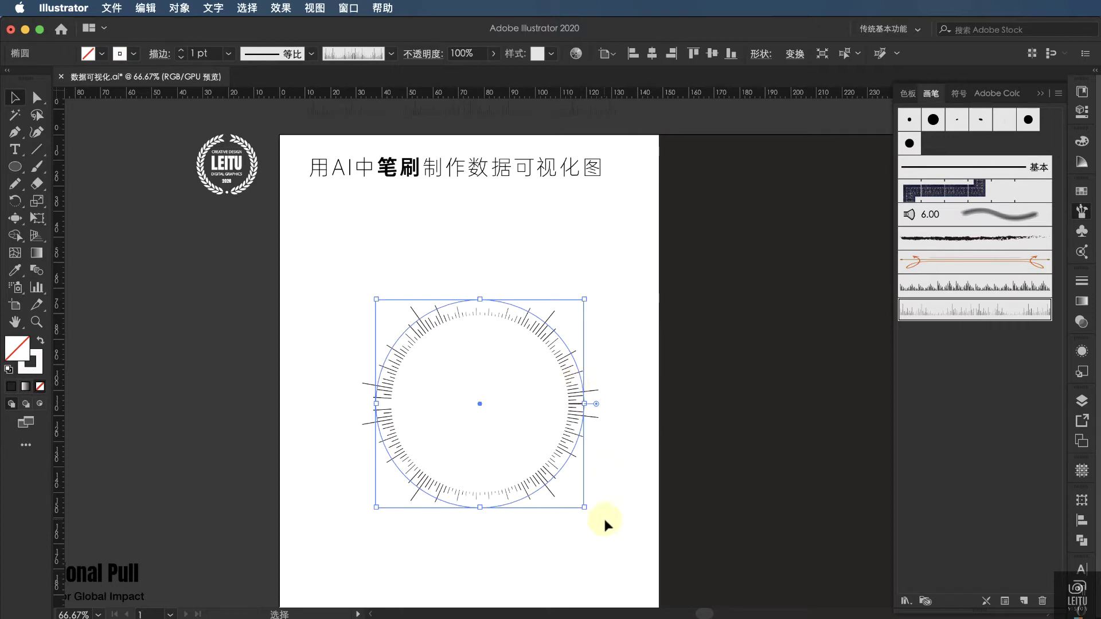
Step: Enlarge the brushed circle from its centre and nudge it up slightly
left_click_drag(584, 508, 618, 540)
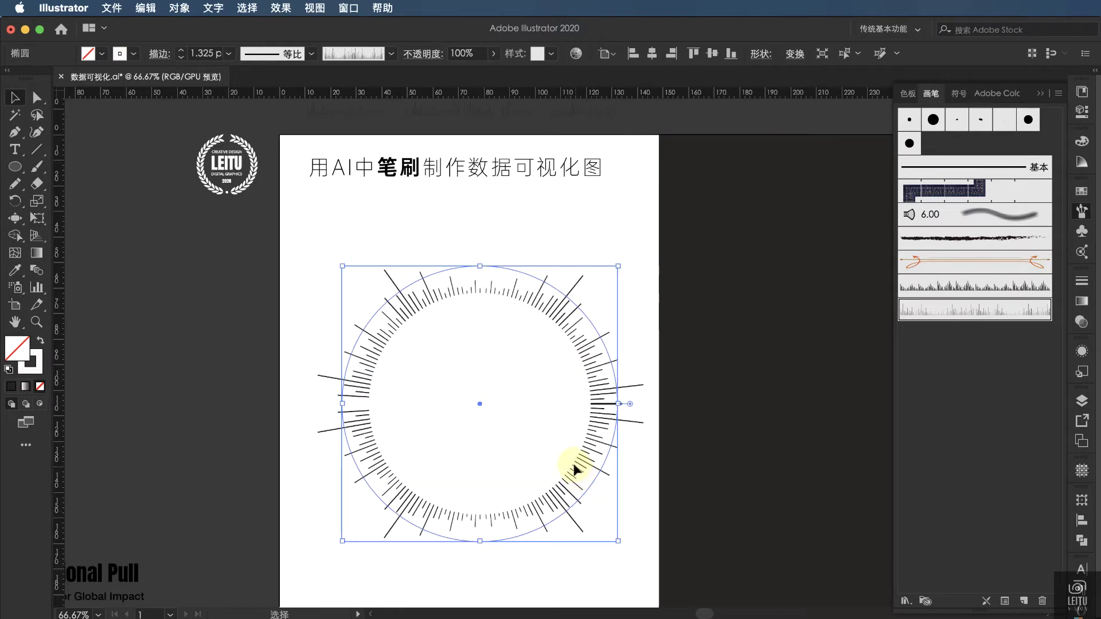
left_click_drag(574, 469, 568, 446)
left_click(628, 527)
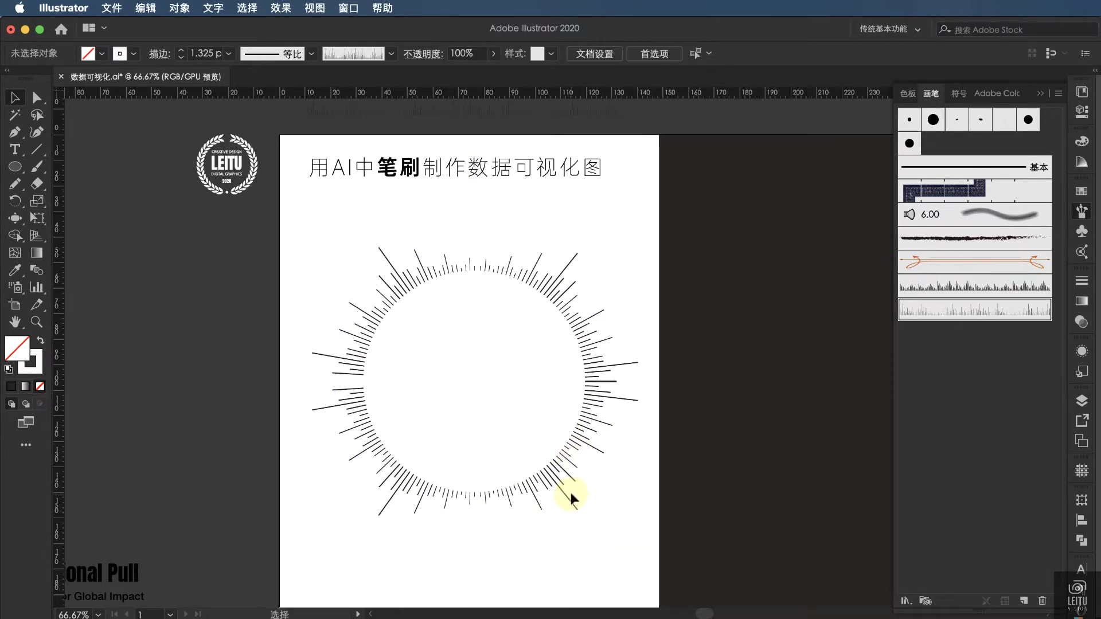
left_click(571, 471)
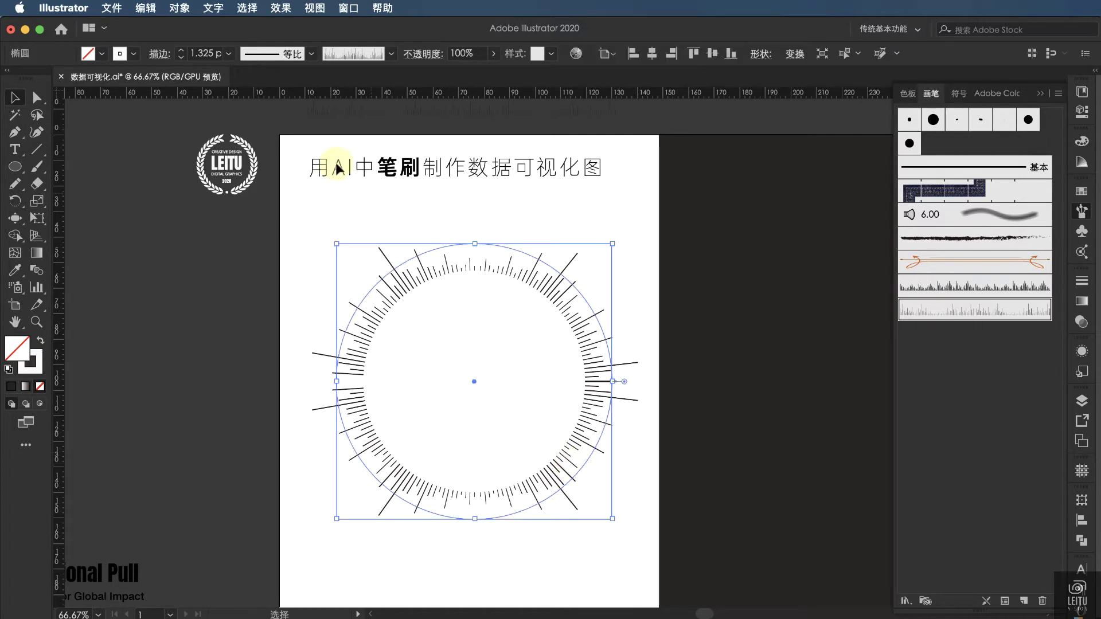
Step: Expand the brushed ring's appearance, then expand it into solid bar shapes
left_click(216, 9)
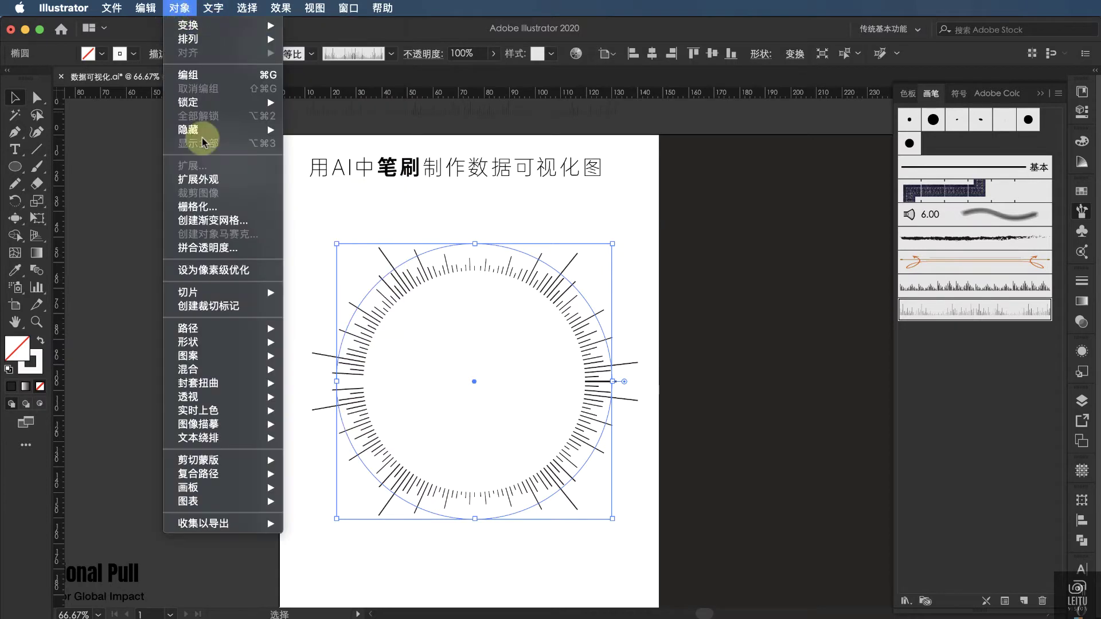
left_click(250, 182)
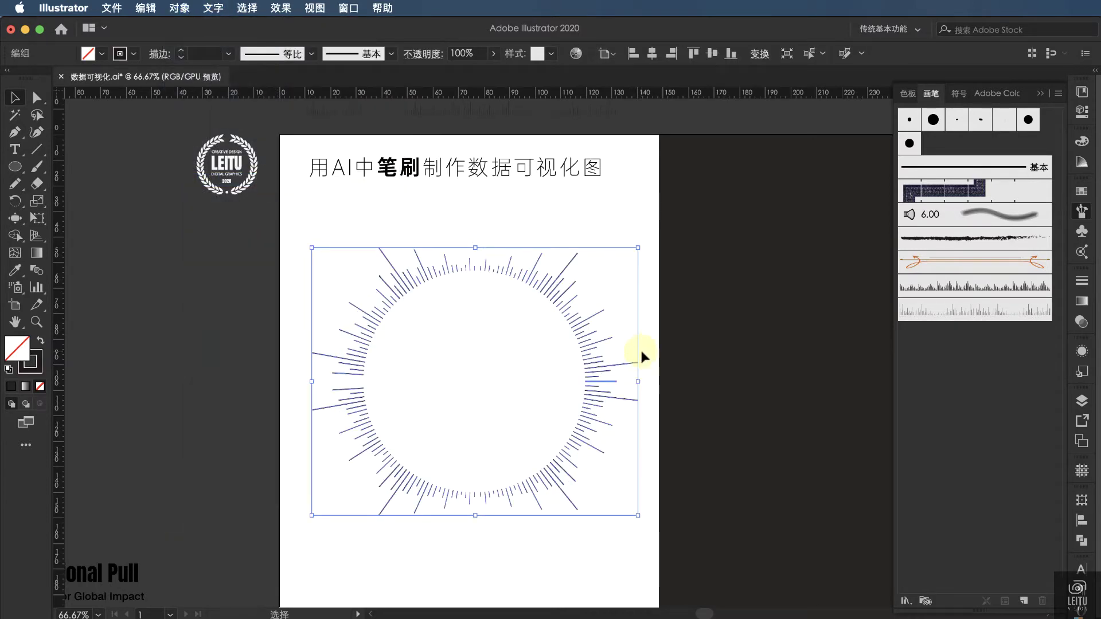
left_click(178, 8)
left_click(235, 170)
left_click(941, 435)
left_click(693, 437)
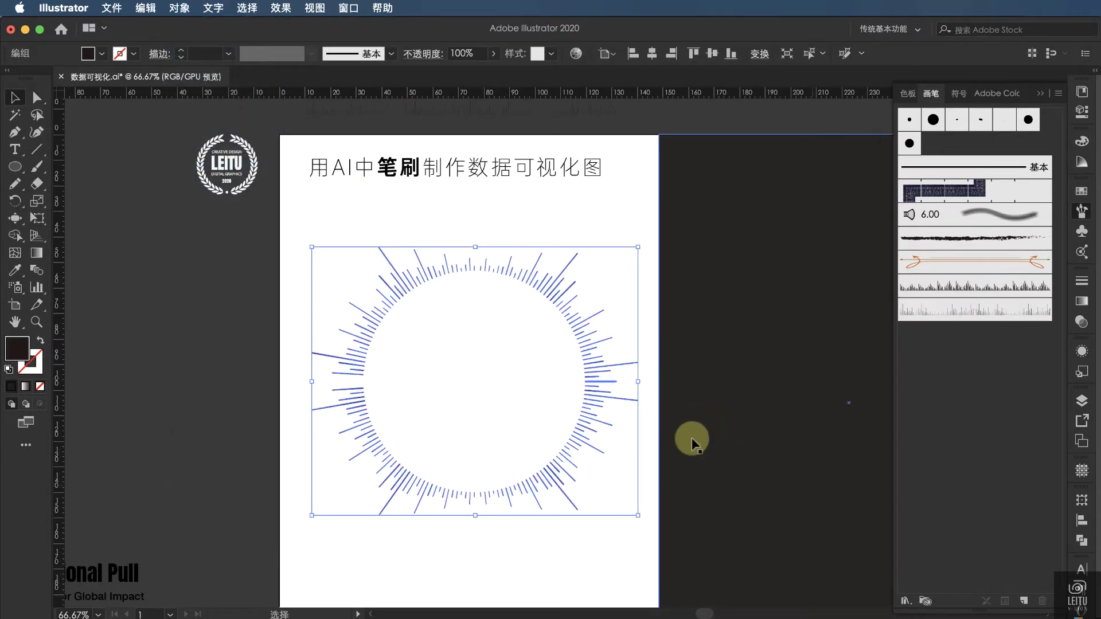
left_click(671, 467)
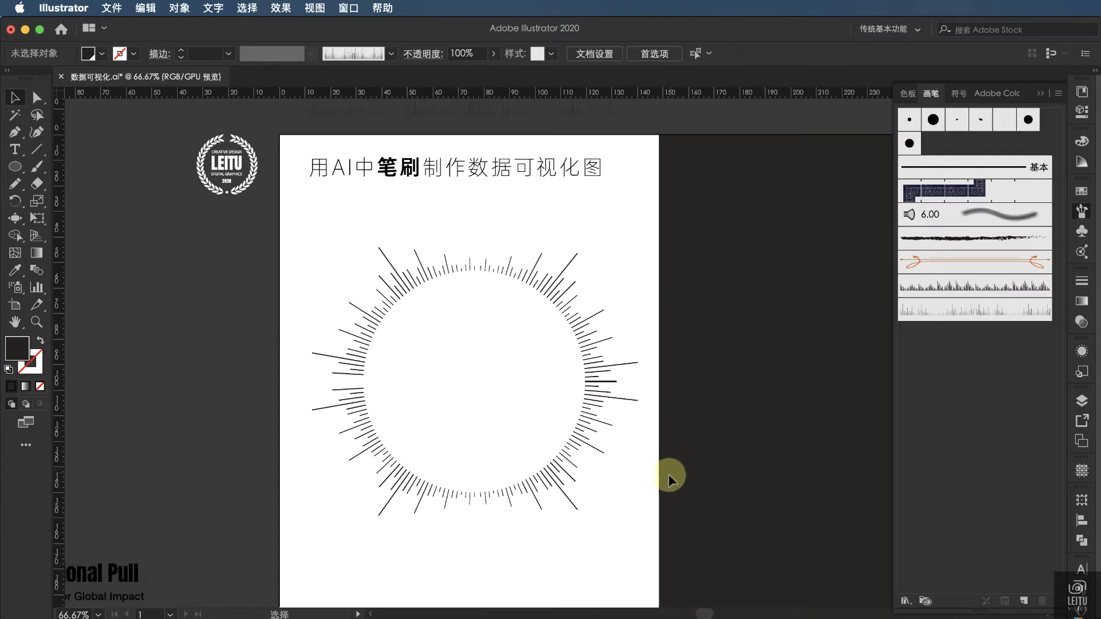
left_click(591, 431)
left_click(500, 401)
Step: Draw a small unfilled outline circle centred inside the tick ring
left_click(16, 167)
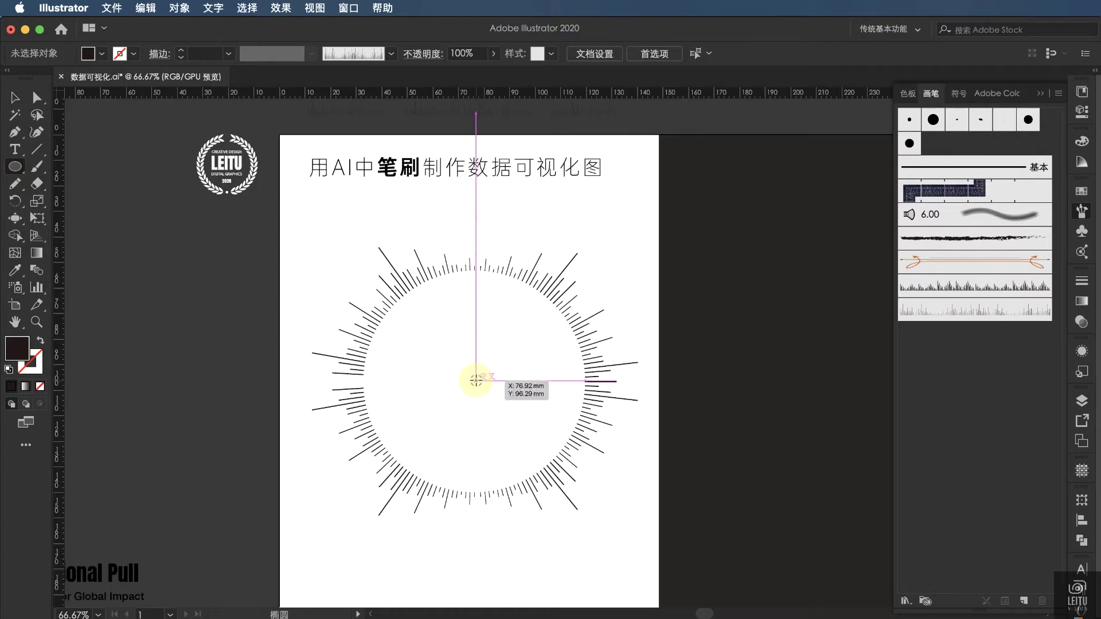
left_click_drag(477, 378, 509, 420)
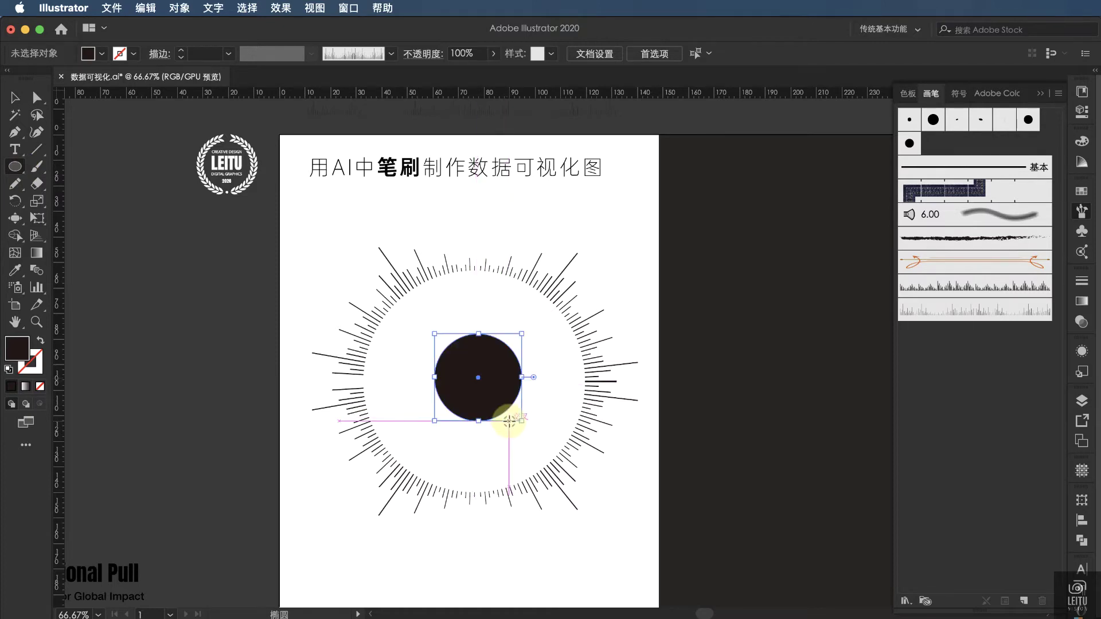
left_click(15, 97)
left_click_drag(496, 382, 493, 385)
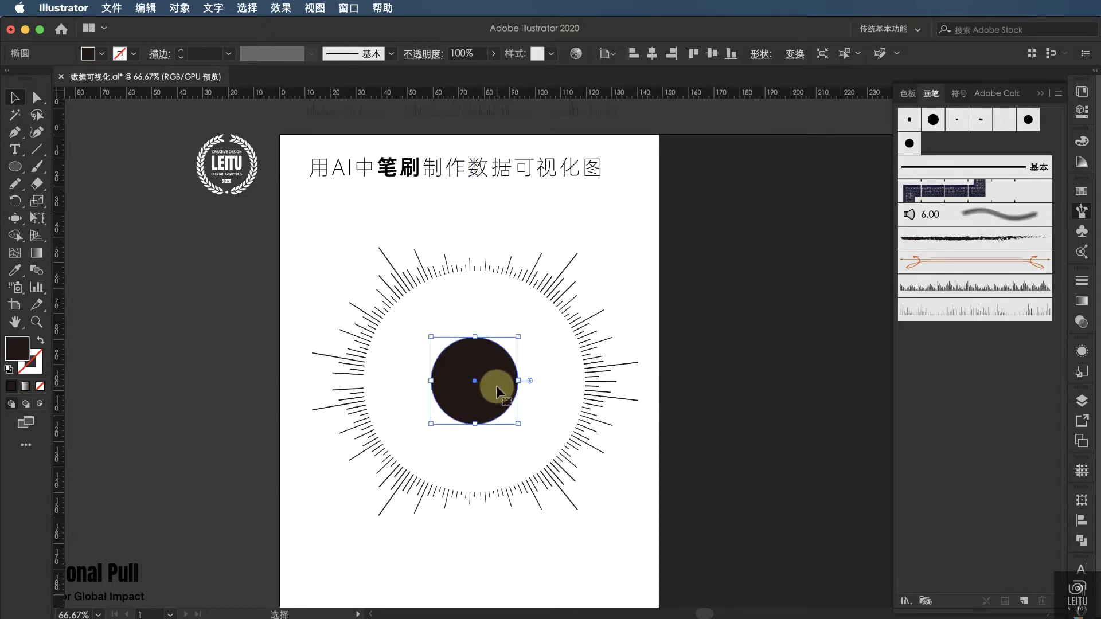
left_click(40, 340)
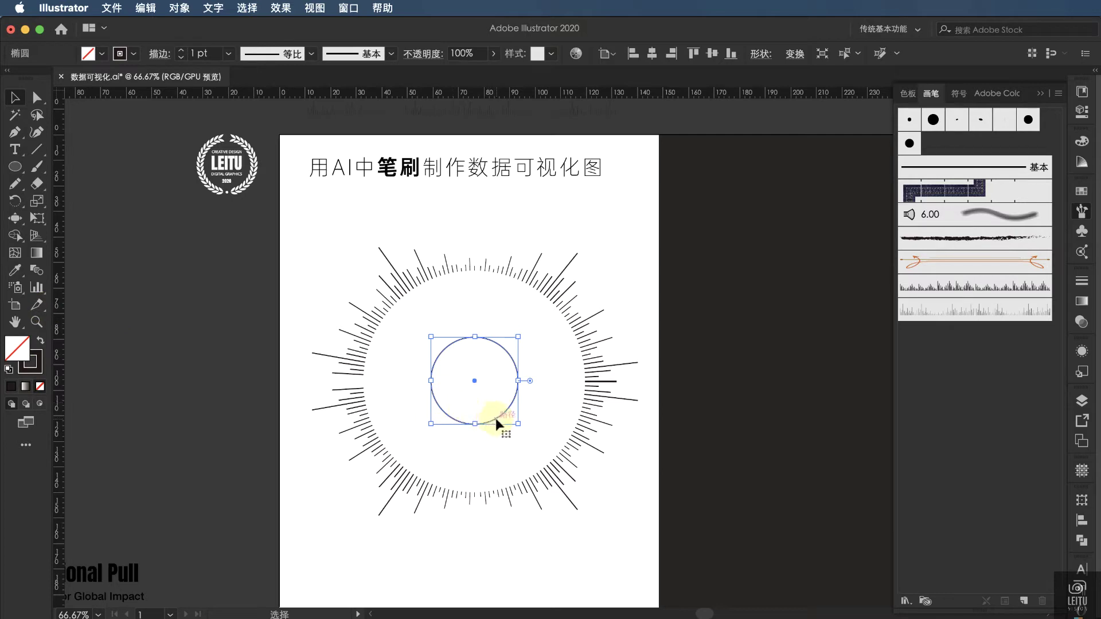
Step: Scale a larger copy of the circle from its centre, with a 2.166 pt stroke
key("a")
left_click_drag(518, 424, 569, 477)
left_click(639, 341)
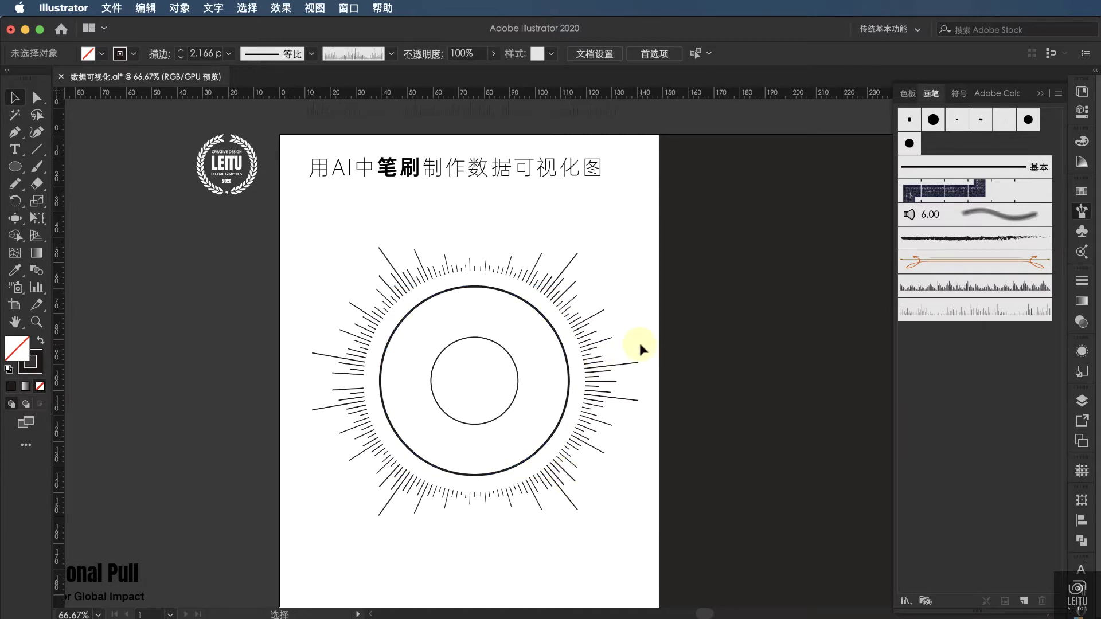
Step: Blend the inner and outer circles together
left_click(516, 365)
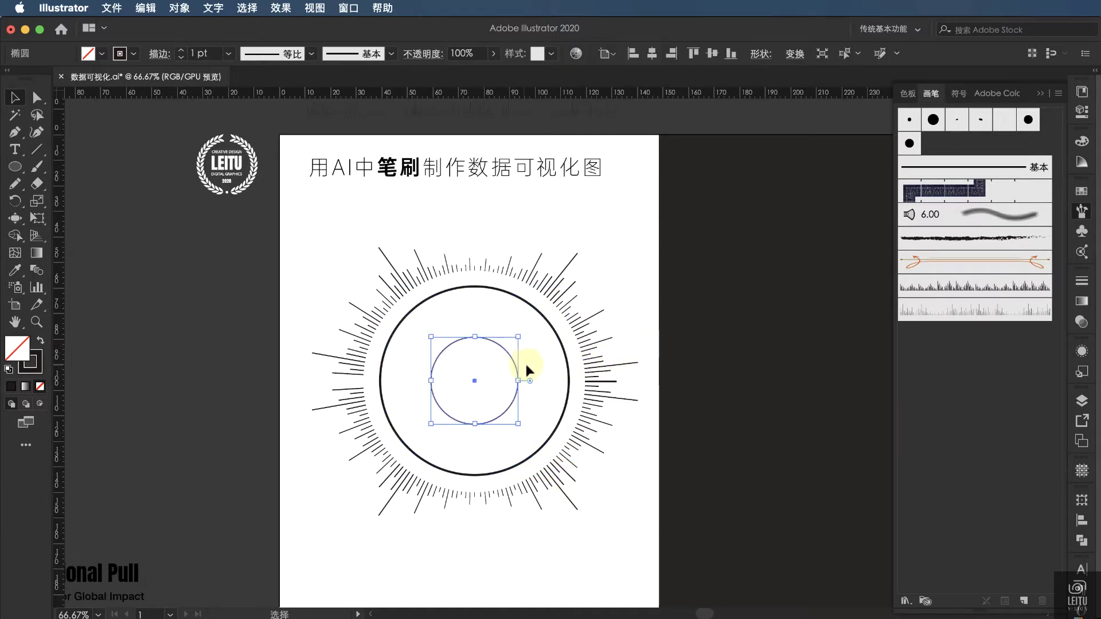
left_click(560, 349, "shift")
left_click(37, 270)
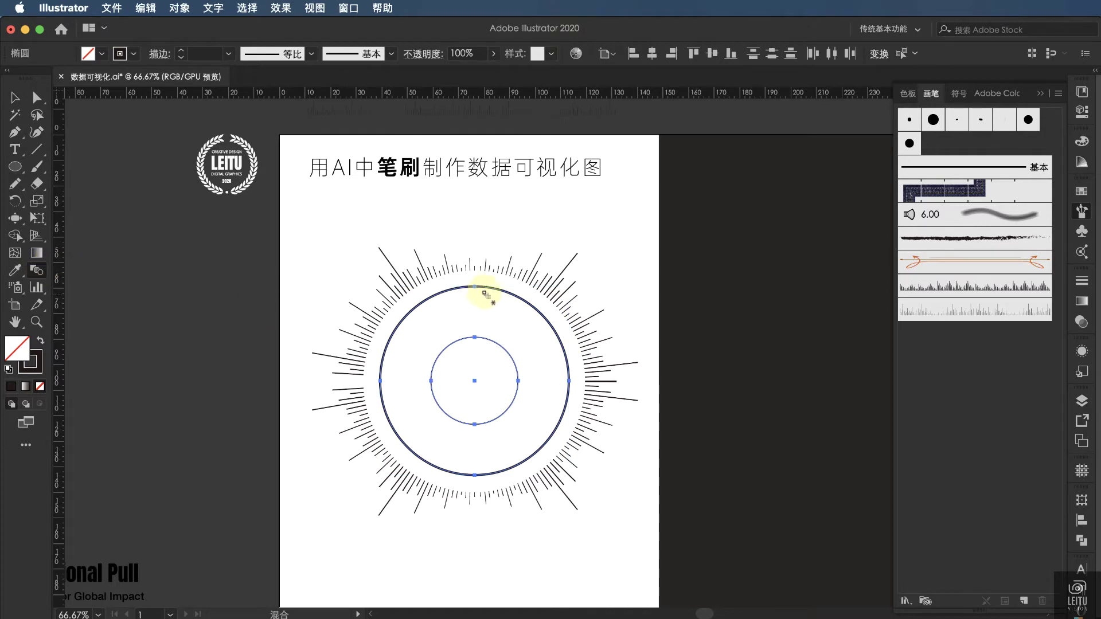
left_click(476, 338)
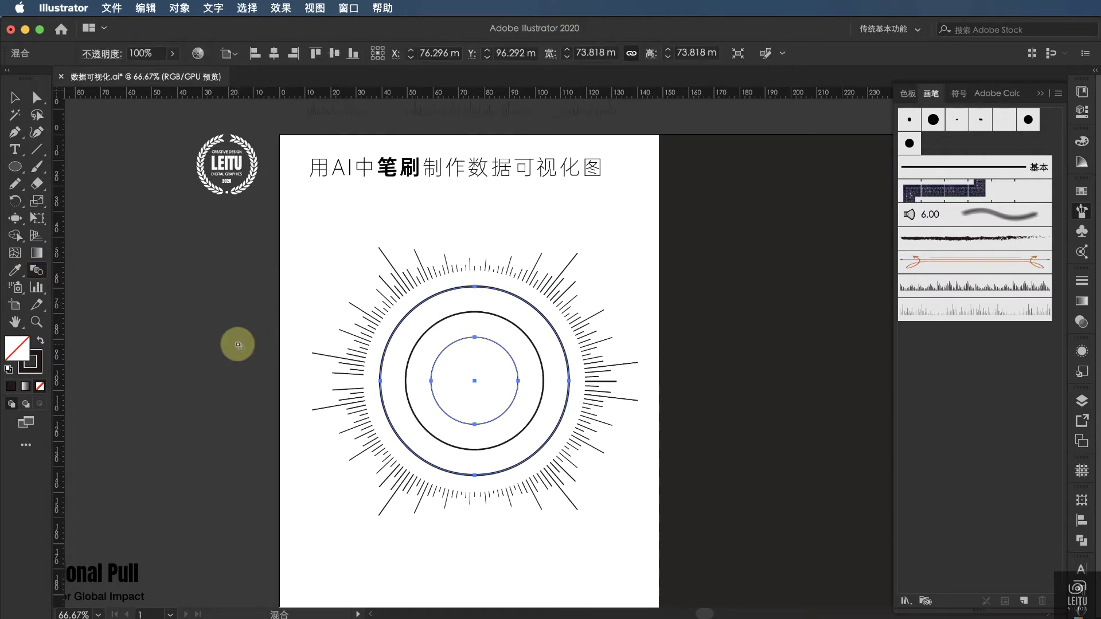
Step: Set the blend to 5 specified steps aligned to page, then enlarge it slightly
key("Return")
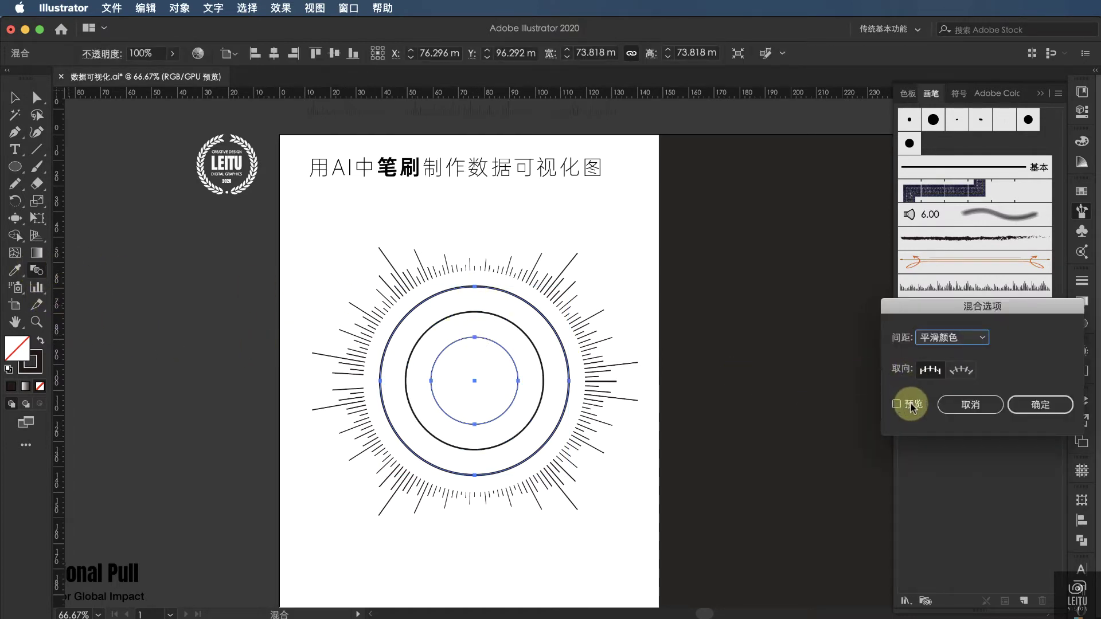
left_click(951, 338)
left_click(954, 370)
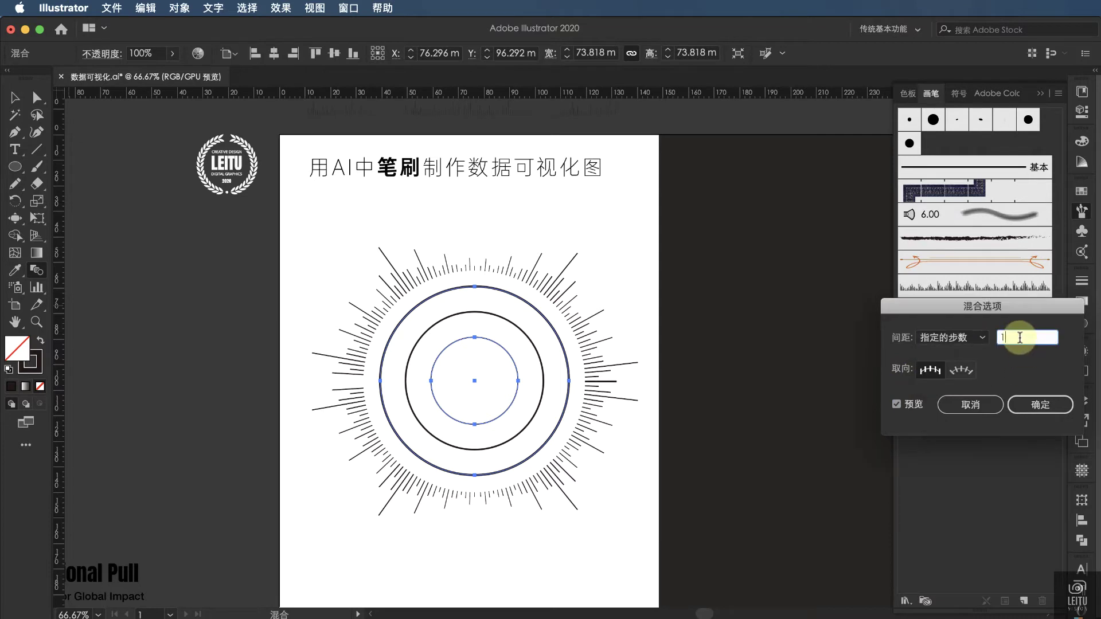
key("Up")
key("Up")
key("Up")
key("Up")
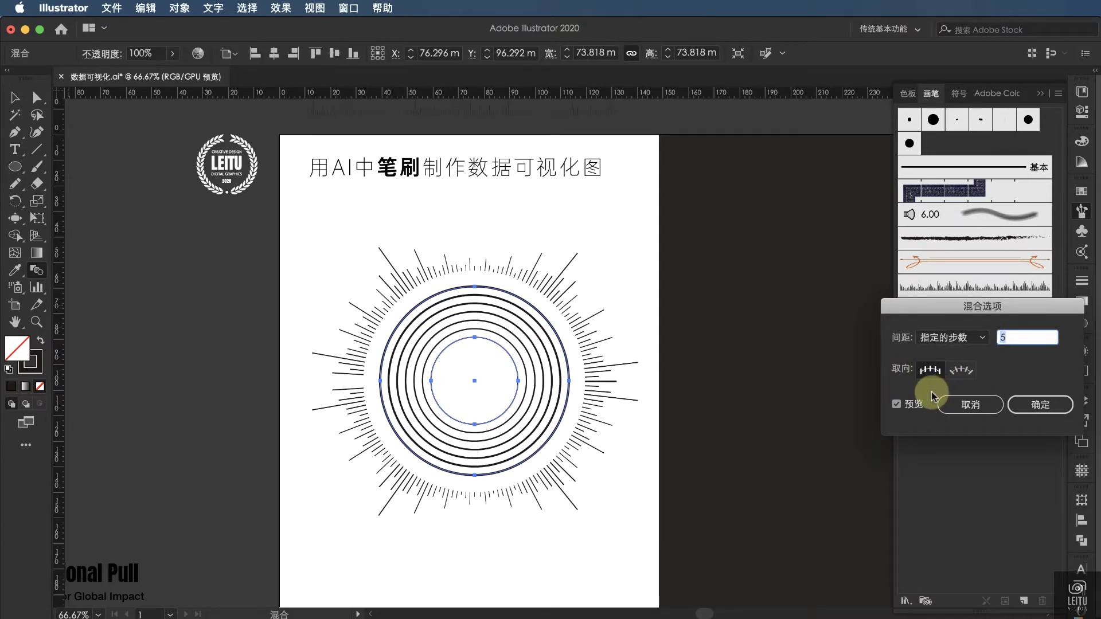
left_click(932, 370)
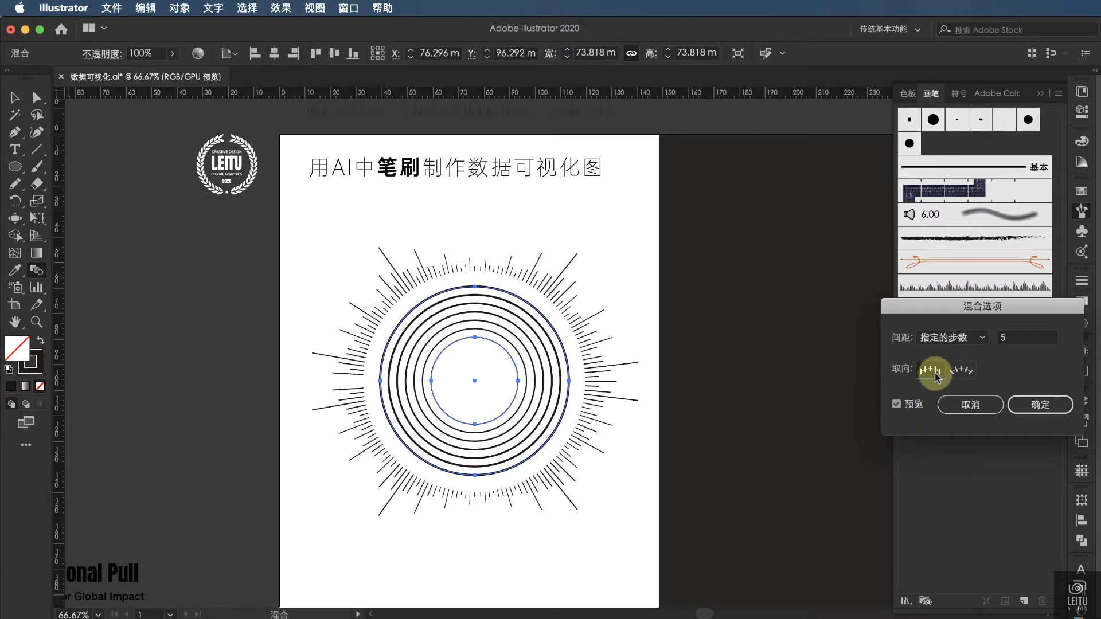
left_click(1051, 406)
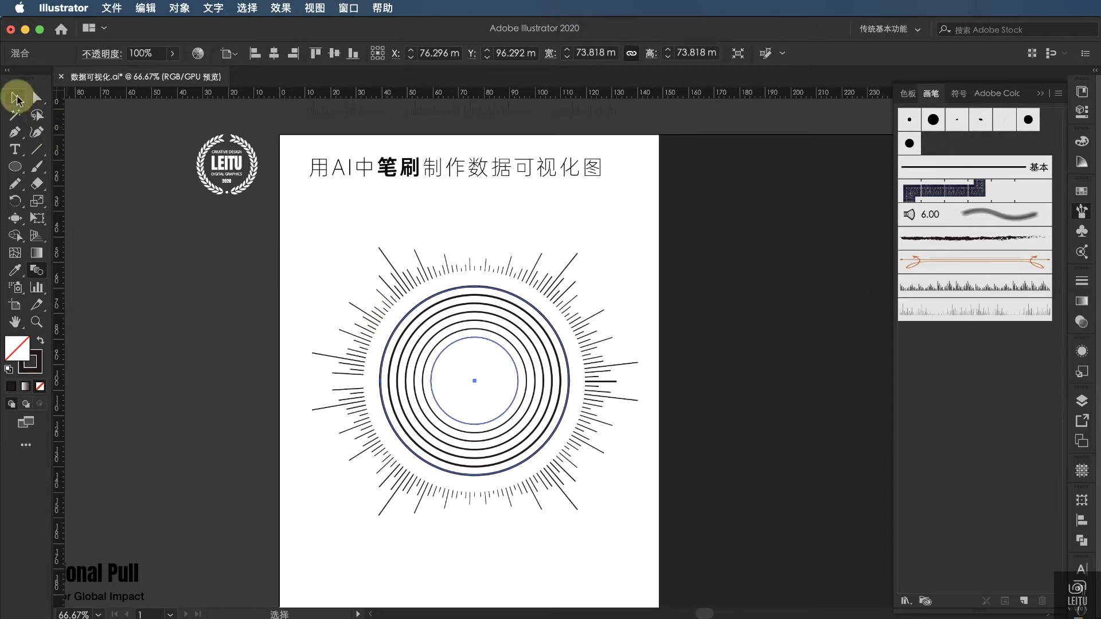
left_click(15, 97)
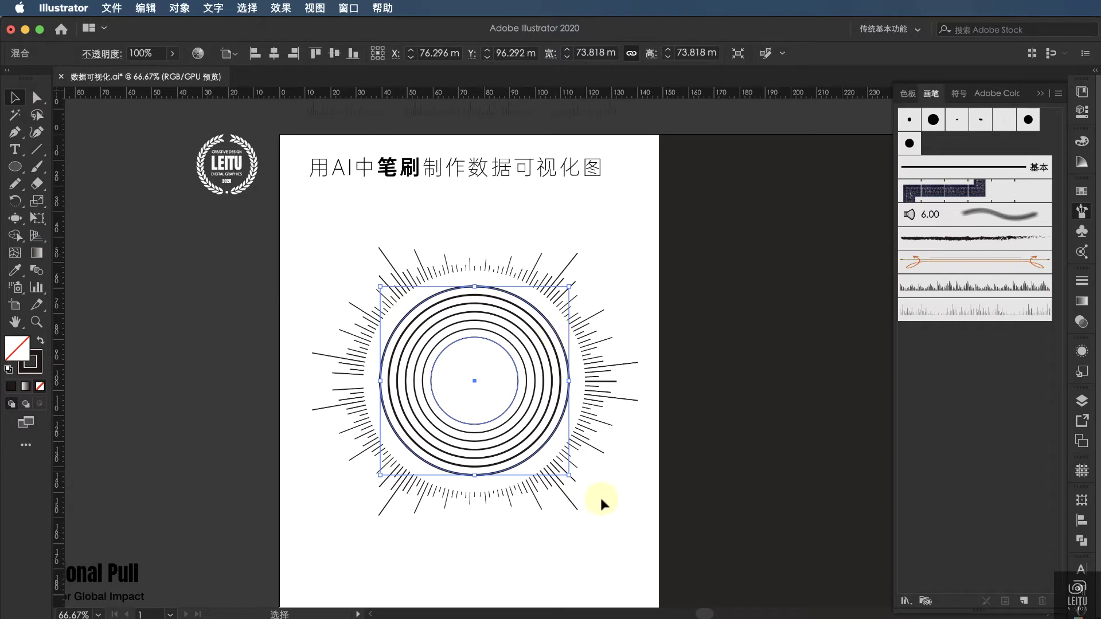
left_click_drag(568, 473, 574, 480)
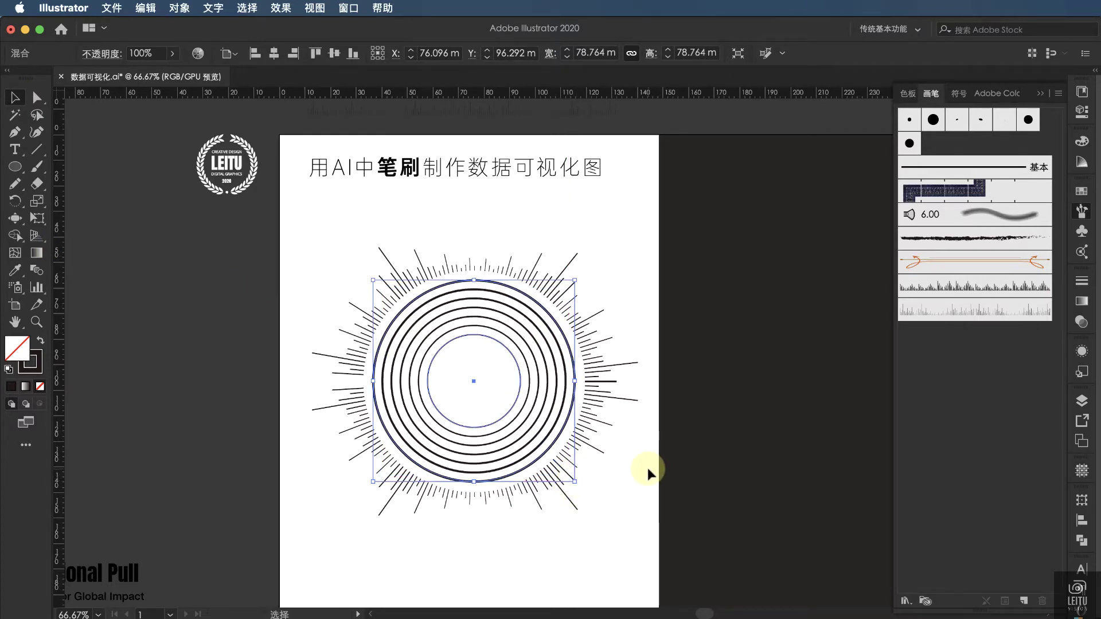
Step: Inside the blend, set the outer circle's stroke weight to 1 pt
left_click(658, 404)
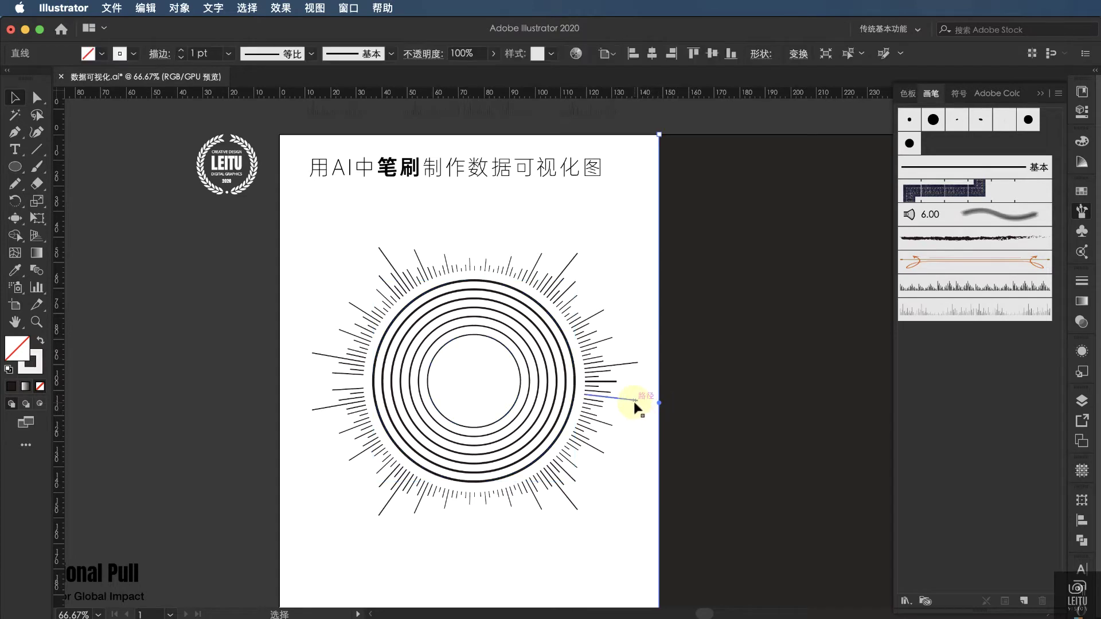
double_click(571, 342)
left_click(571, 343)
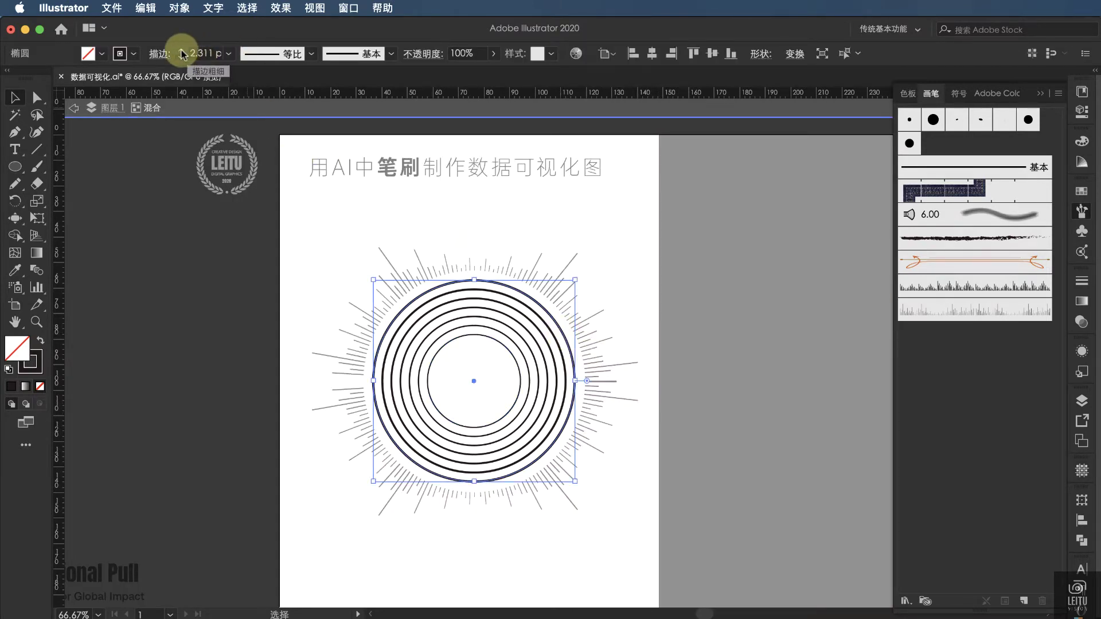
left_click(228, 54)
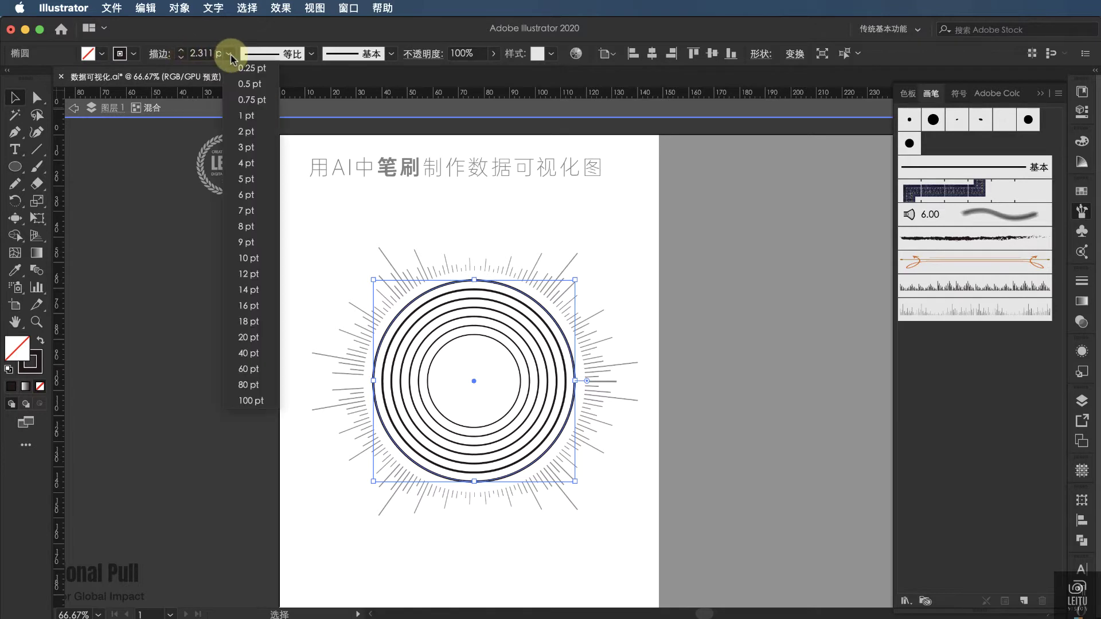
left_click(247, 111)
Step: Set the inner circle's stroke to 1 pt and exit isolation mode
left_click(519, 360)
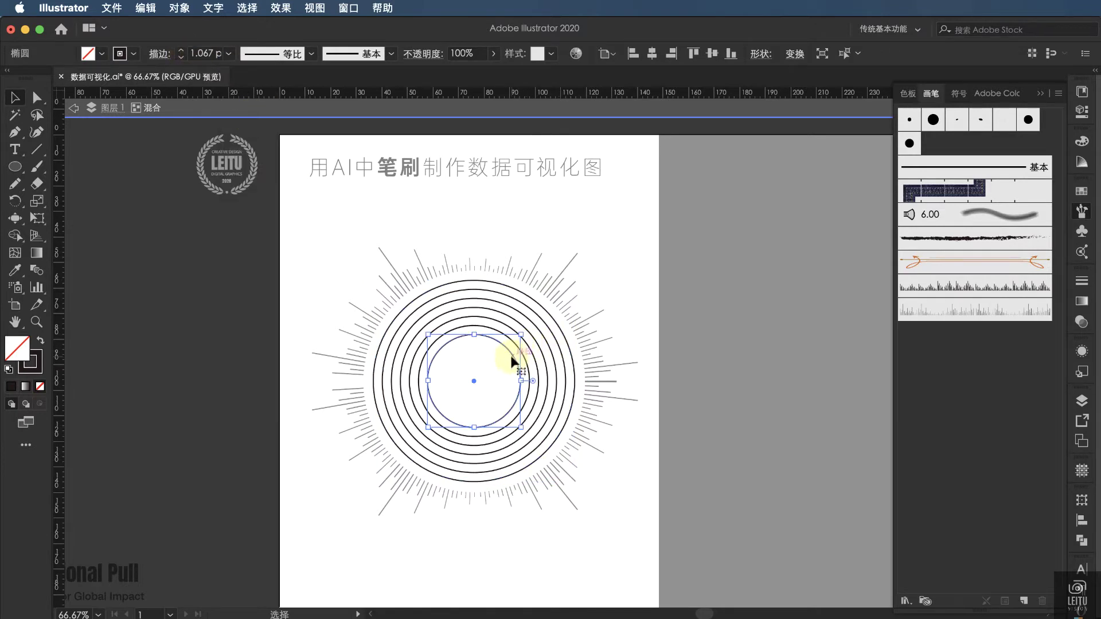
left_click(228, 54)
left_click(246, 116)
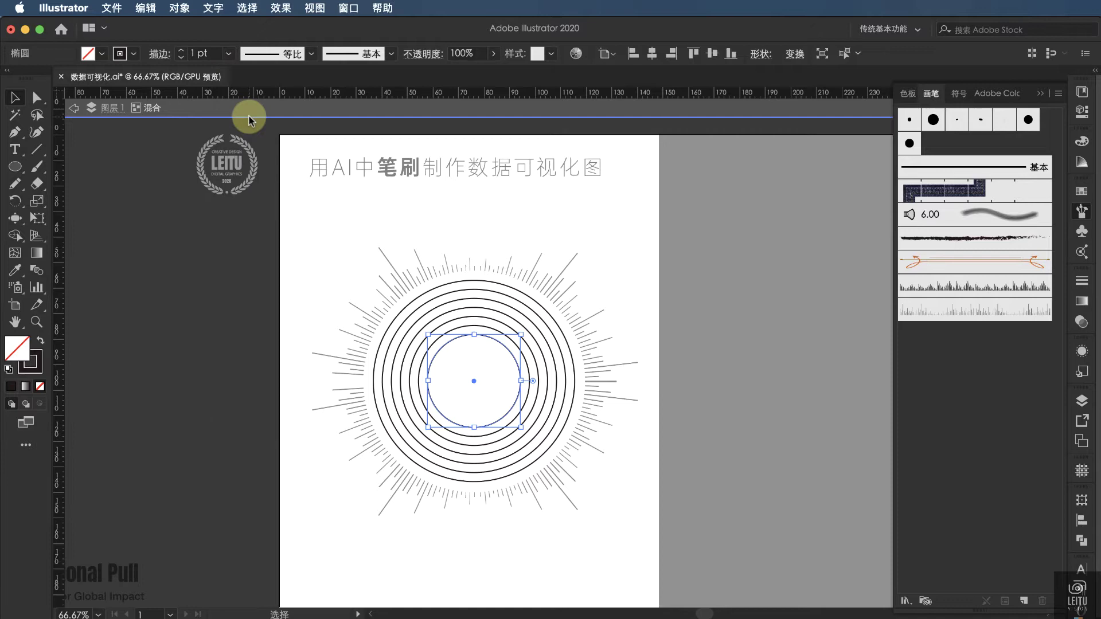
left_click(228, 53)
left_click(631, 235)
left_click(309, 107)
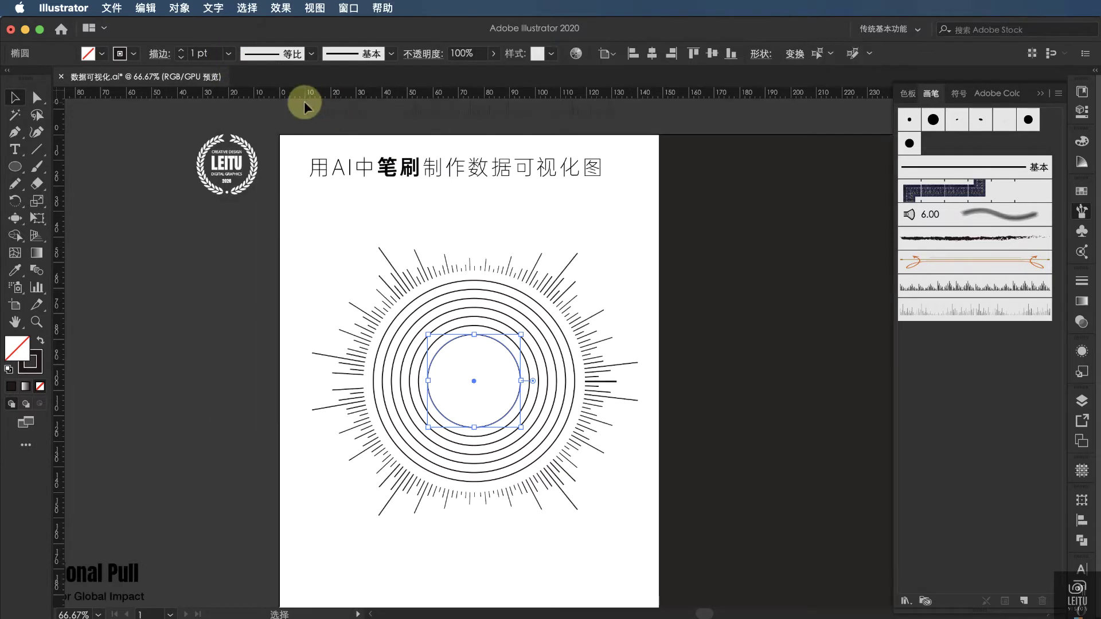
left_click(782, 345)
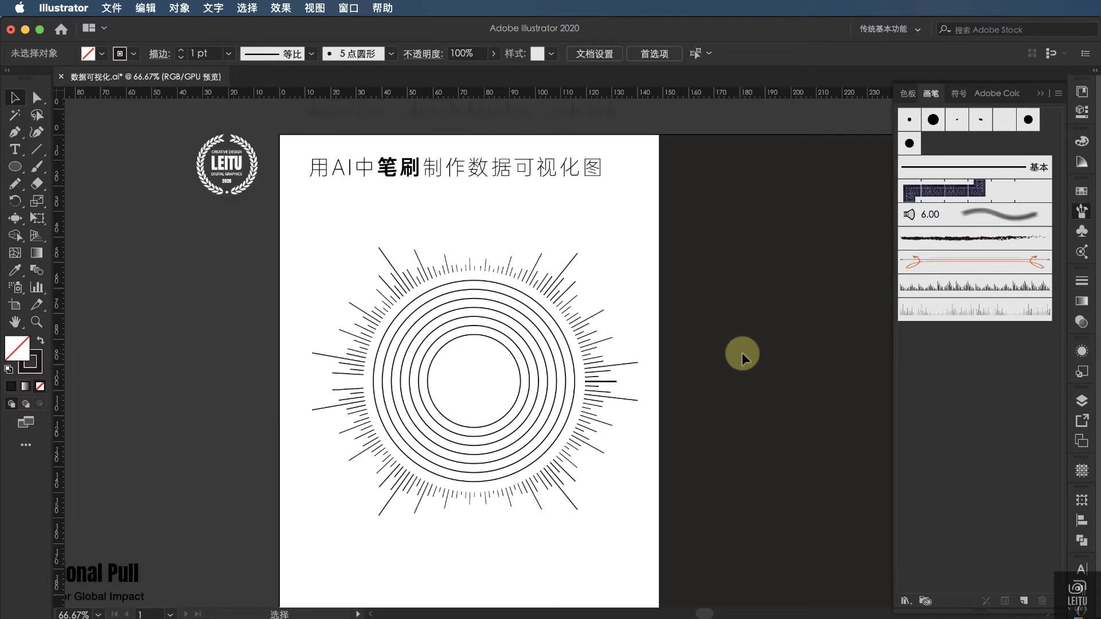
Step: Expand the concentric ring blend into filled shapes
left_click(550, 372)
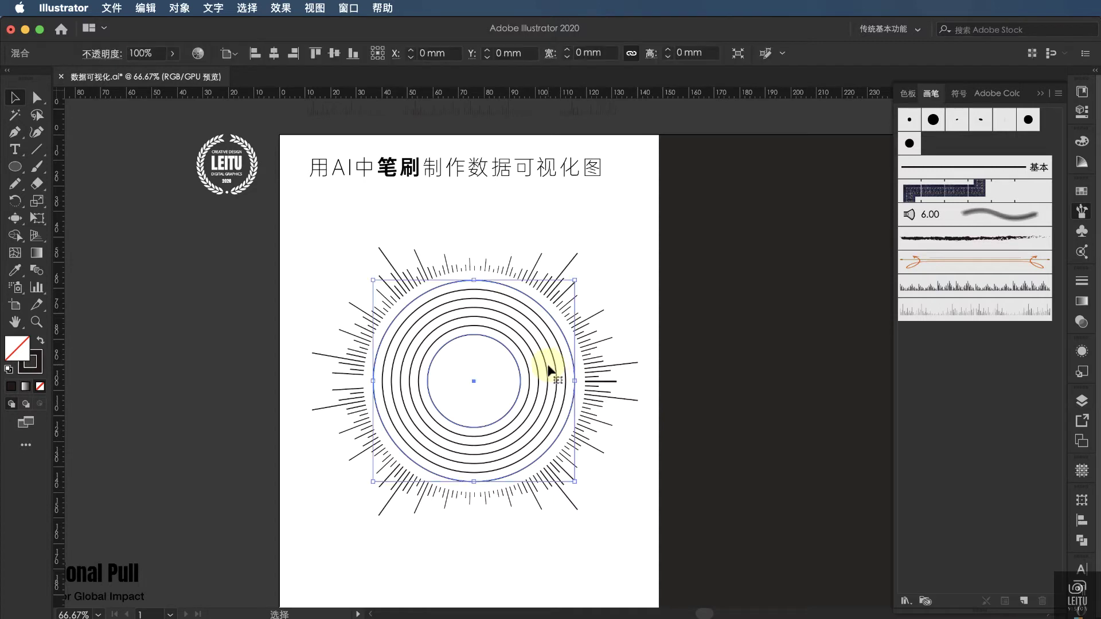
left_click(172, 8)
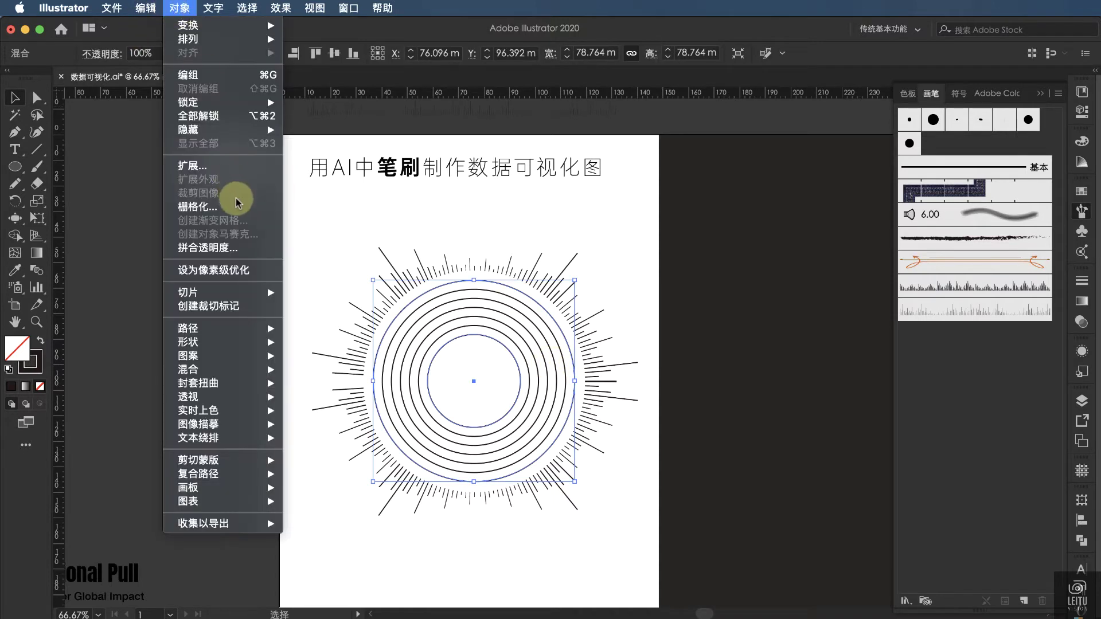
left_click(229, 165)
left_click(957, 509)
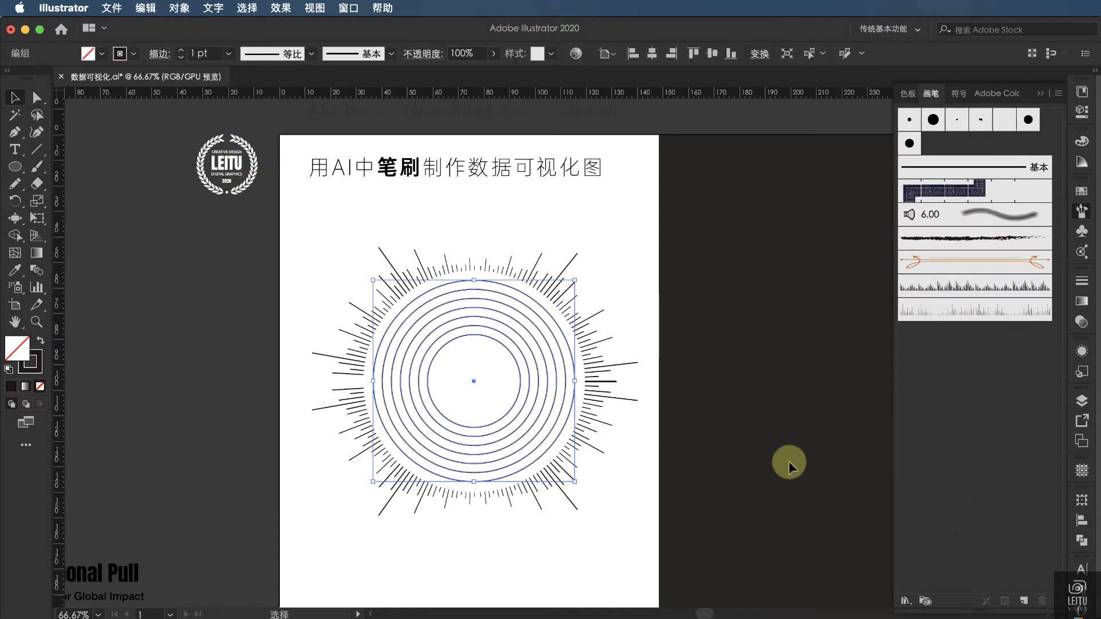
left_click(180, 8)
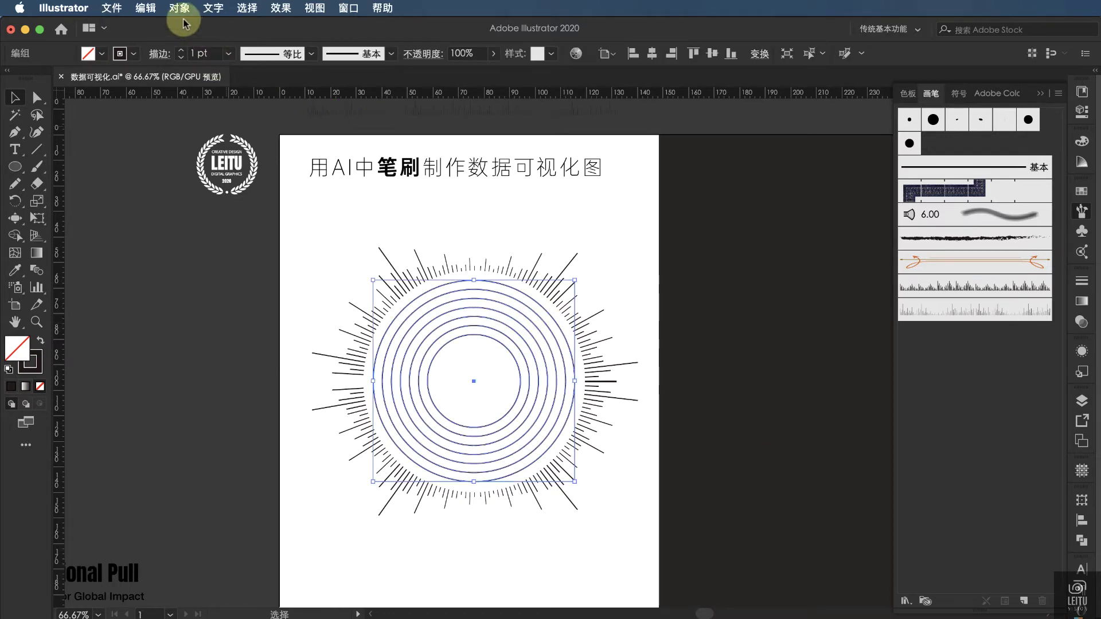
left_click(218, 165)
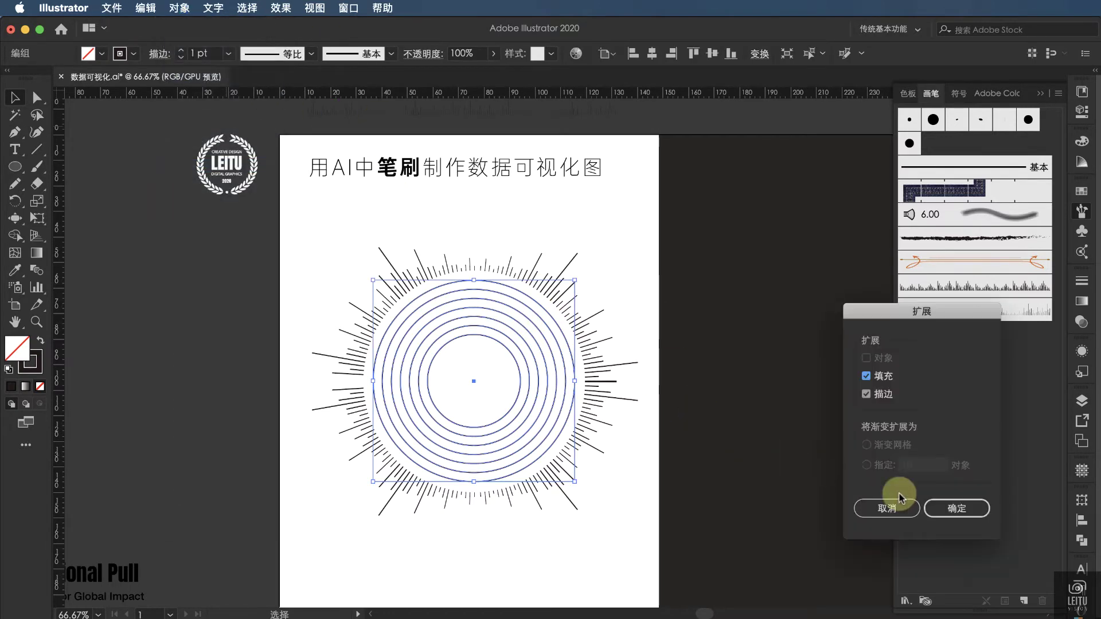
key("Return")
Step: Fill the expanded rings with the grey-beige swatch instead of pale cream
left_click(1082, 186)
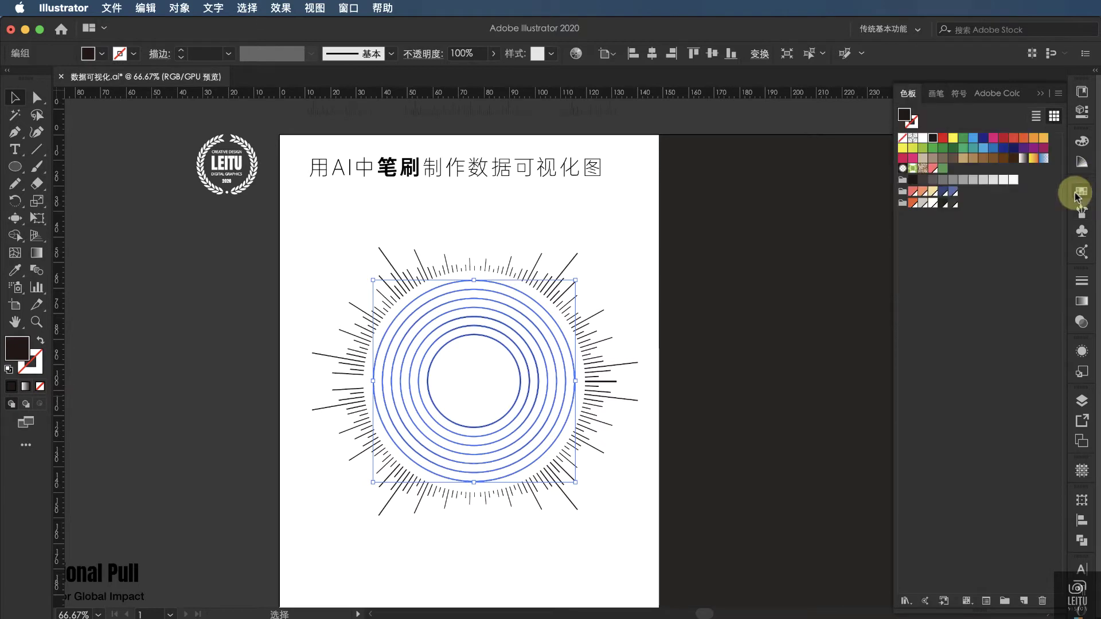
left_click(933, 192)
left_click(728, 268)
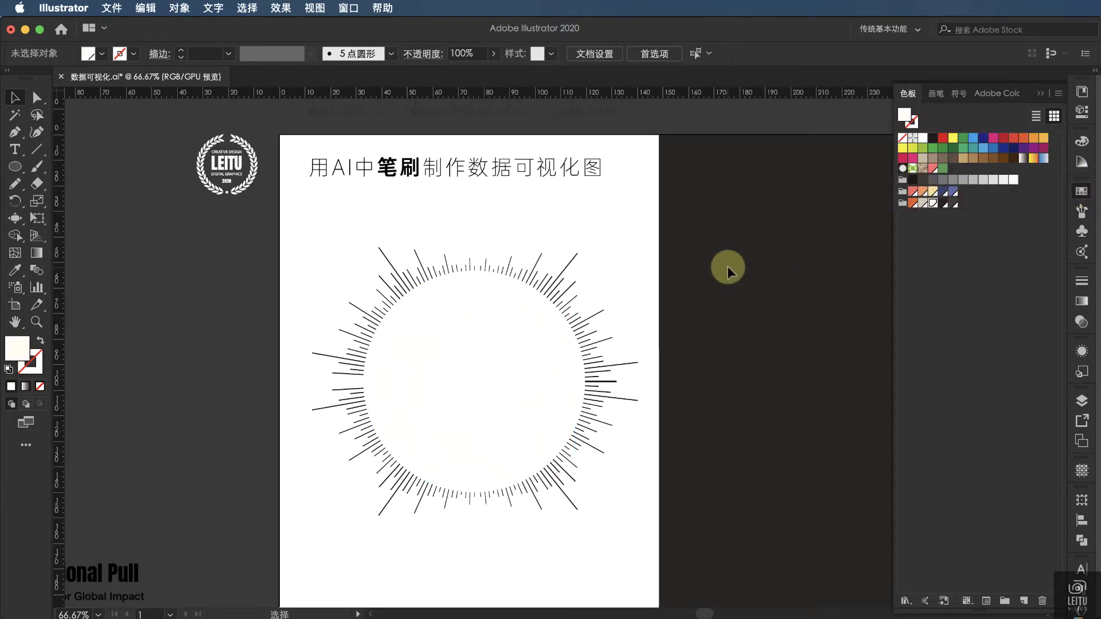
left_click(523, 310)
left_click(922, 203)
left_click(728, 266)
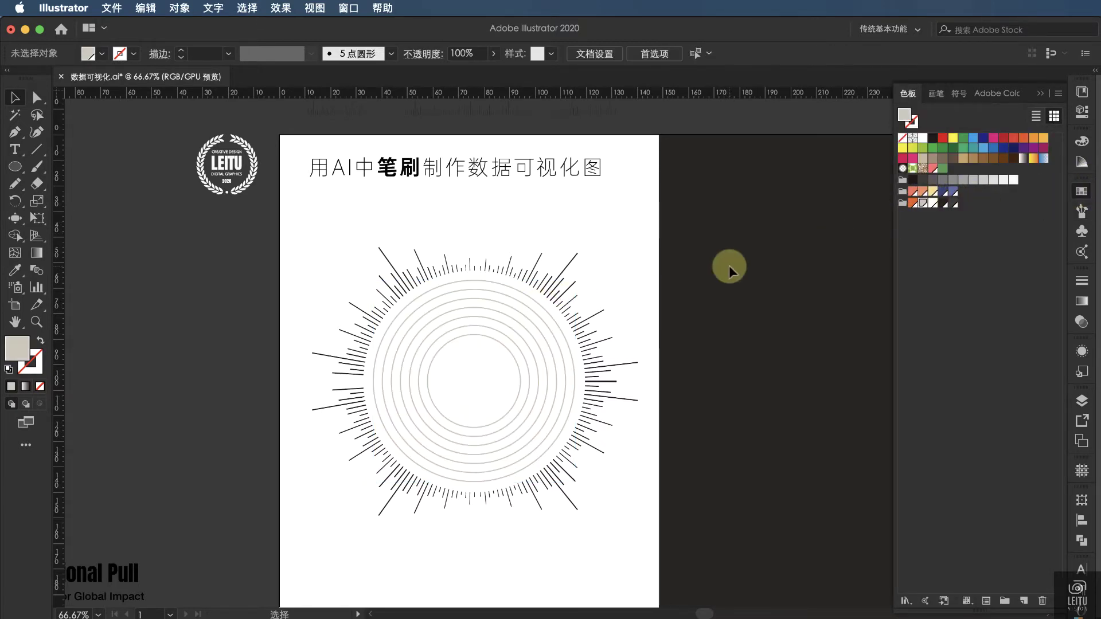
Step: Give the radiating rays group the same grey-beige swatch and deselect it
left_click(566, 275)
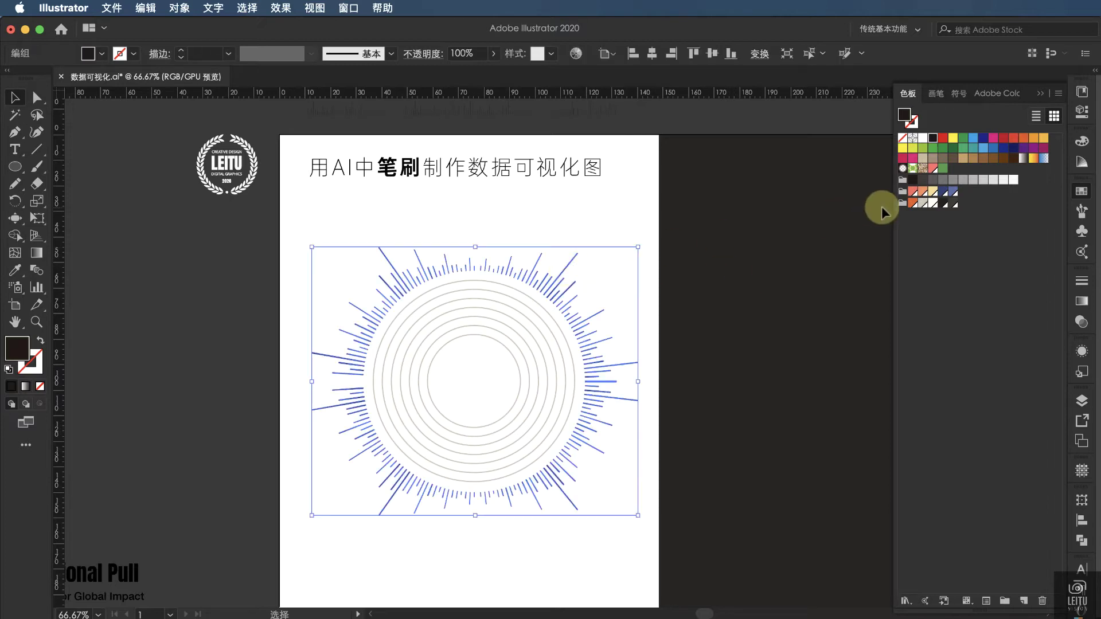
left_click(922, 204)
left_click(755, 271)
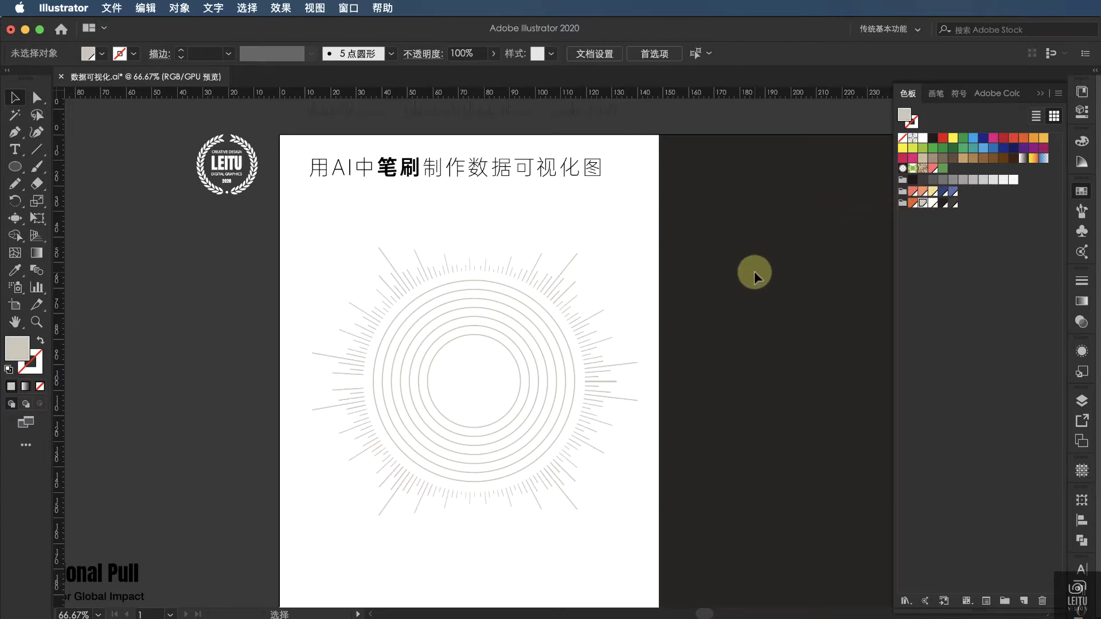
scroll(755, 270, "left", 2)
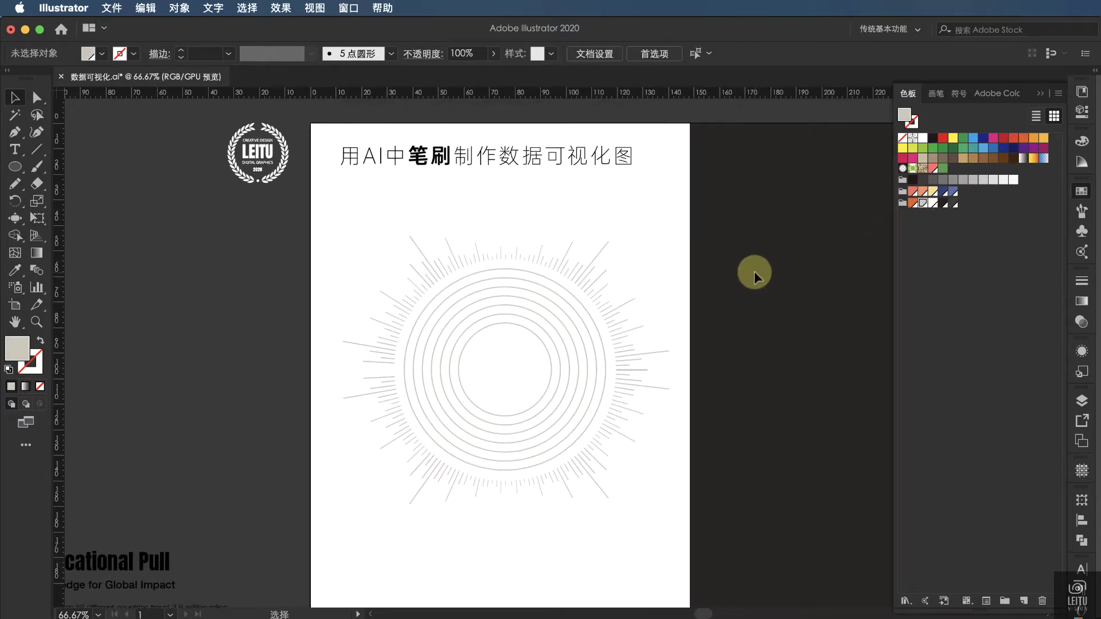
Step: Draw a small orange circle at the centre of the rings
left_click(15, 167)
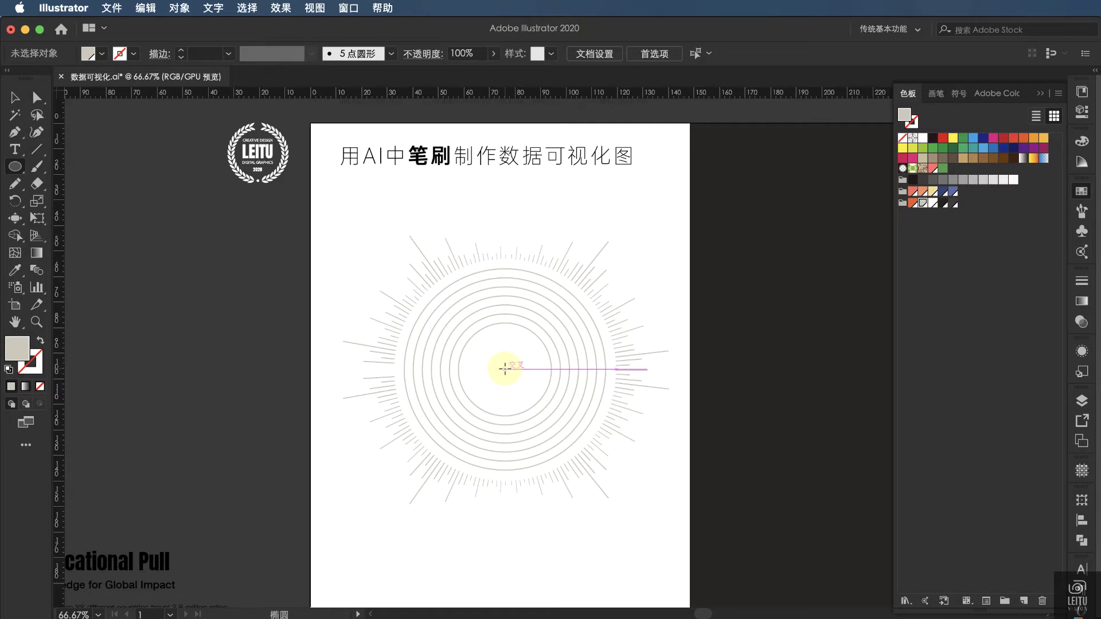
left_click_drag(505, 368, 541, 403)
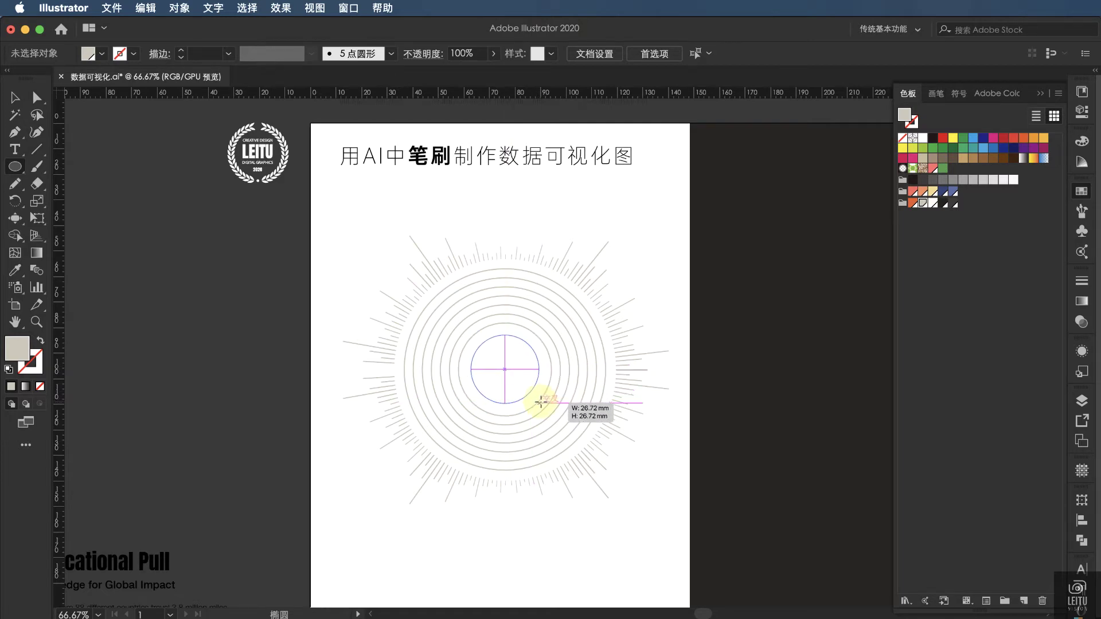
left_click_drag(541, 403, 538, 400)
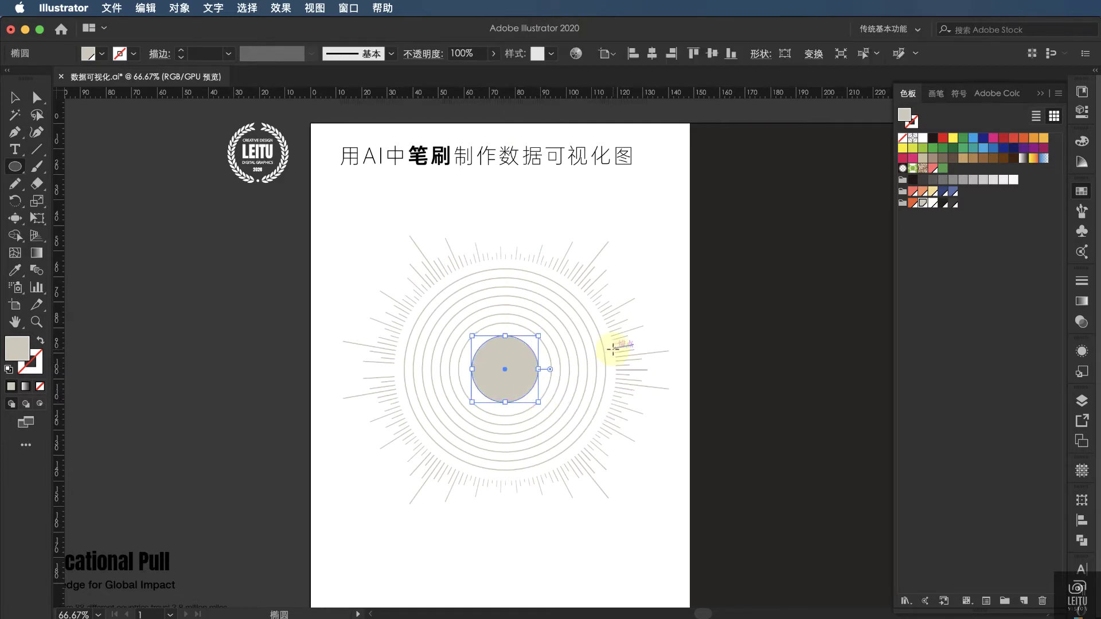
left_click(40, 340)
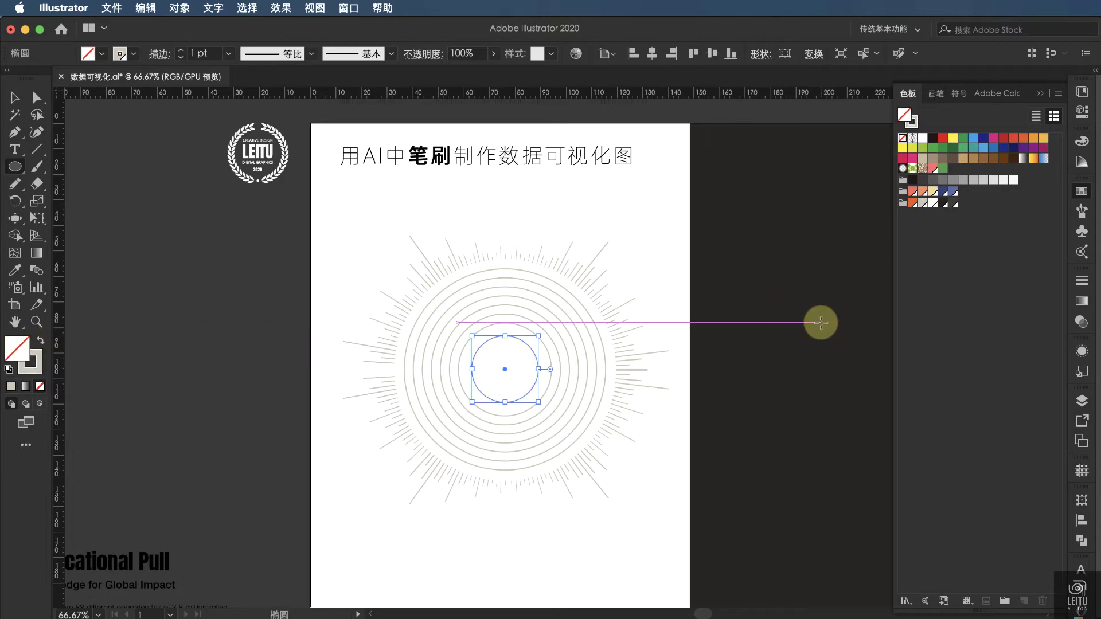
left_click(912, 202)
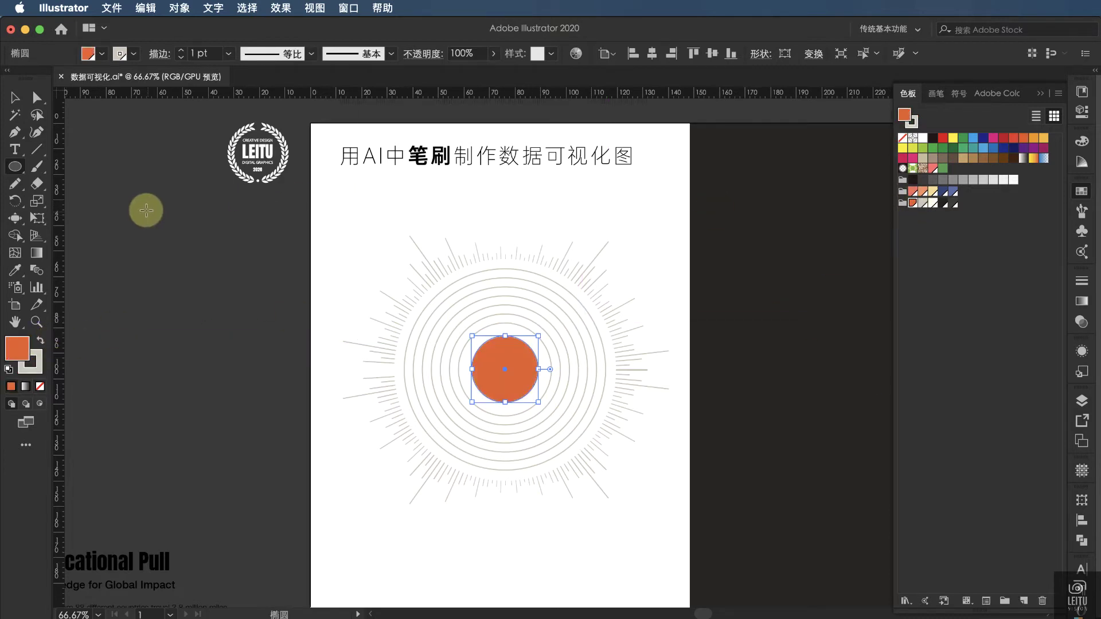
Step: Give the circle no fill and an orange 7 pt stroke
left_click(101, 53)
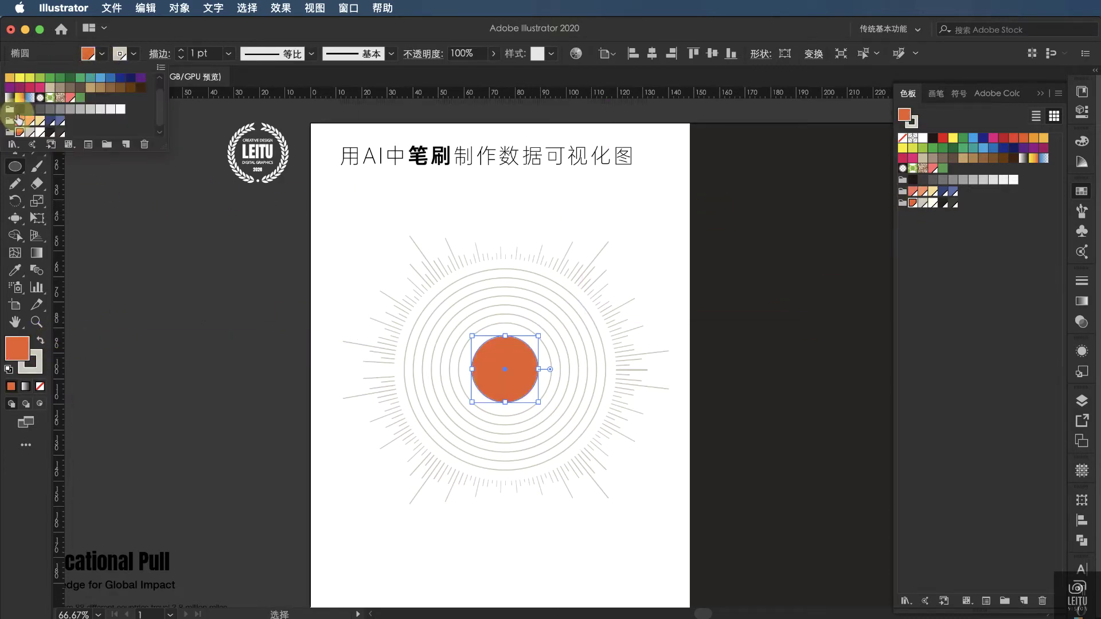
scroll(19, 115, "up", 1)
left_click(9, 78)
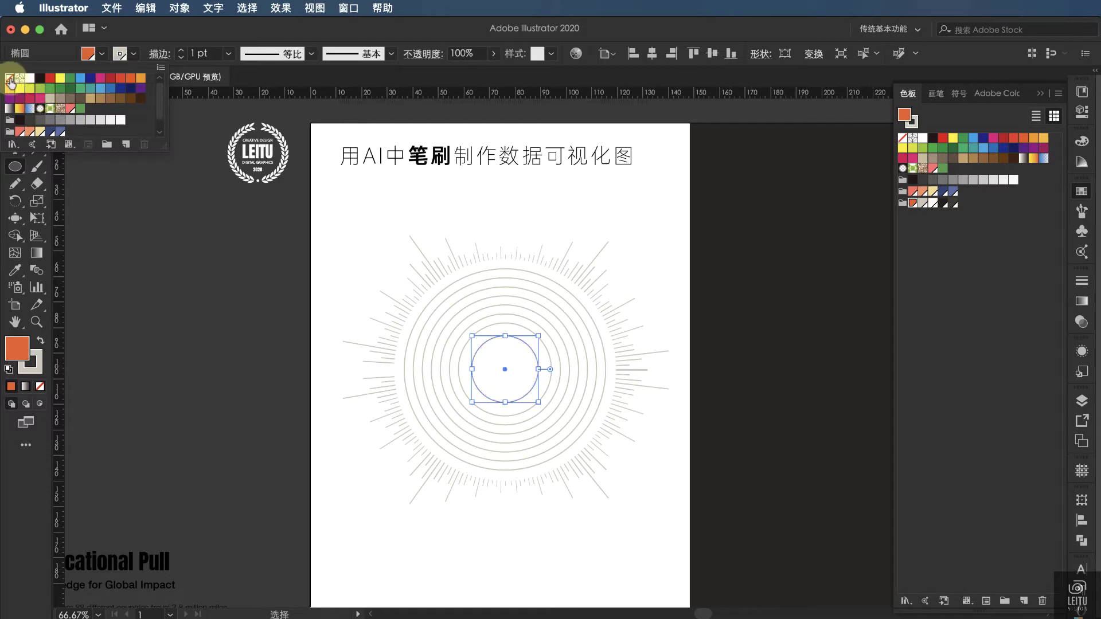
left_click(132, 57)
scroll(23, 120, "down", 1)
left_click(20, 132)
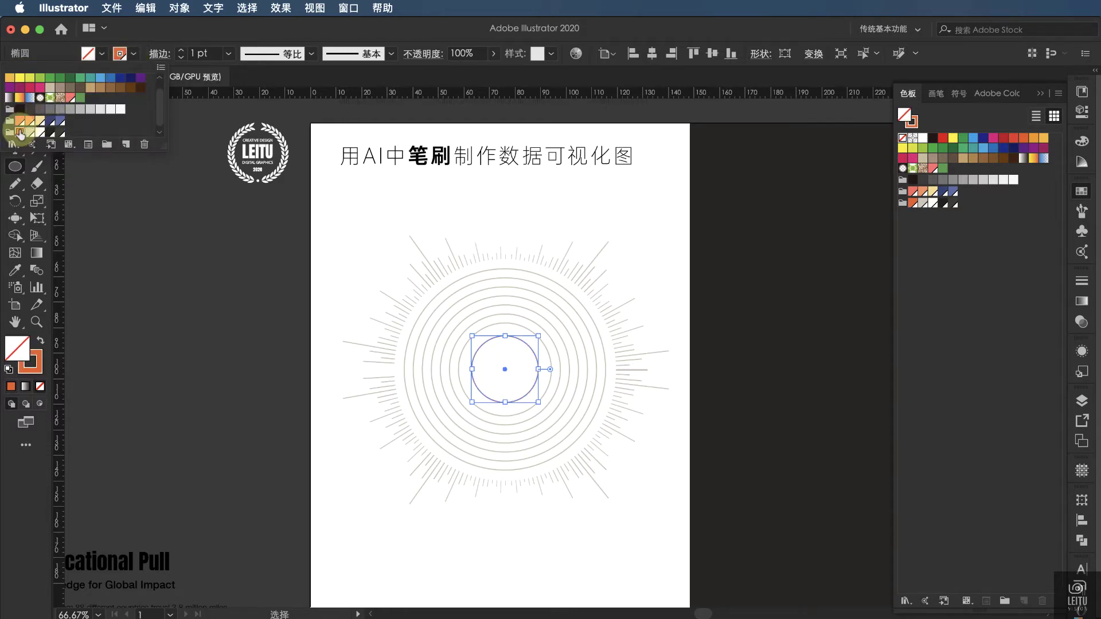
left_click(235, 38)
left_click(180, 51)
left_click(180, 50)
left_click(180, 51)
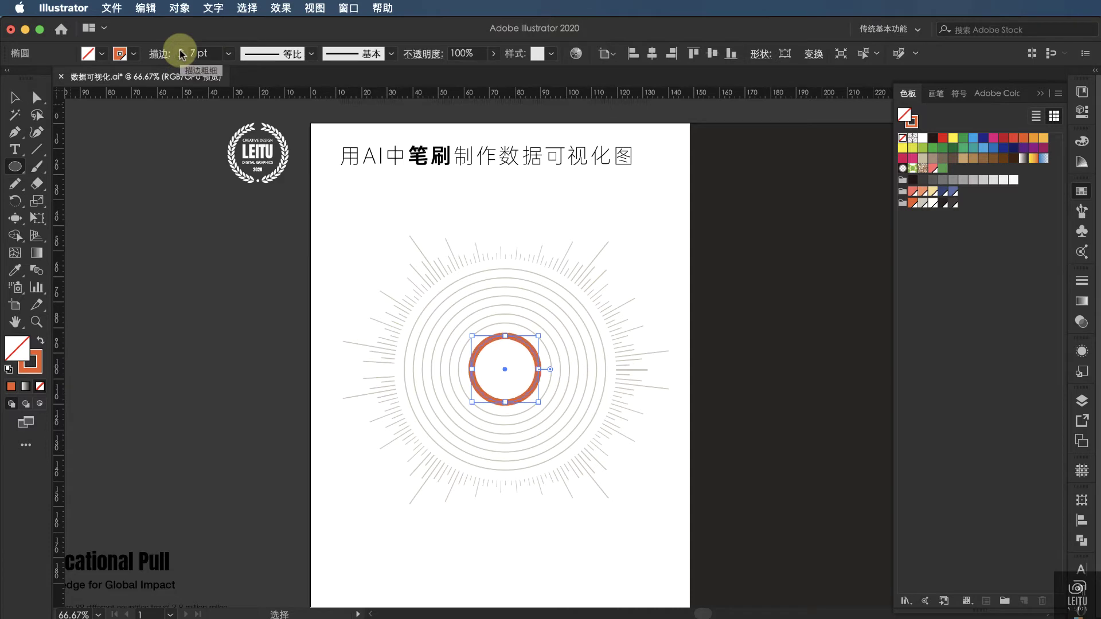
Step: Expand the orange ring's fill and stroke into a solid shape
left_click(16, 100)
left_click(748, 322)
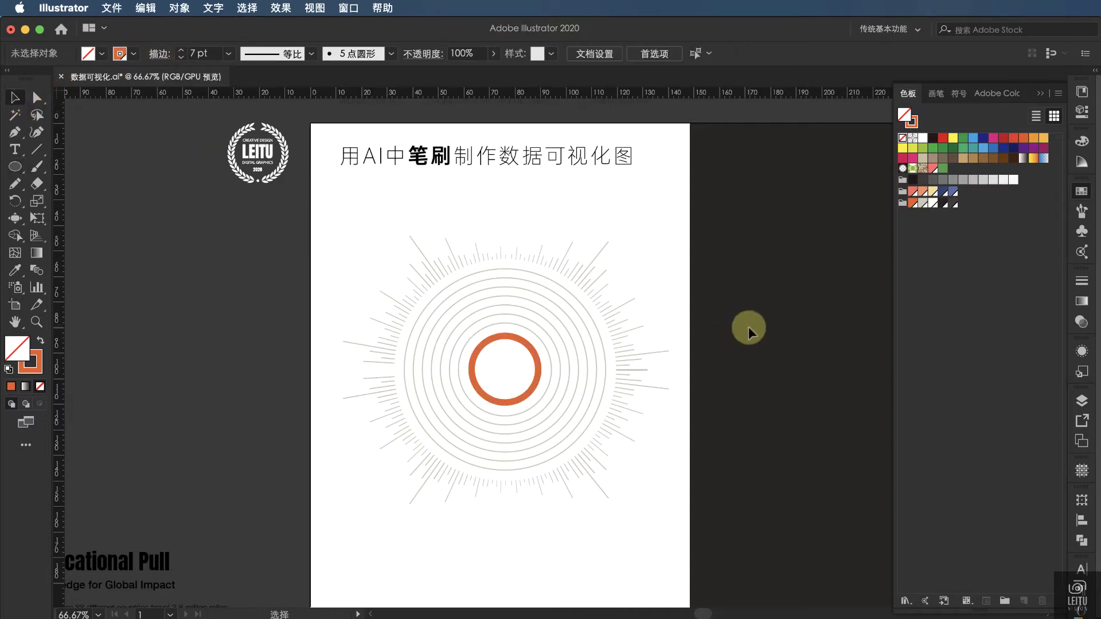
scroll(717, 373, "left", 2)
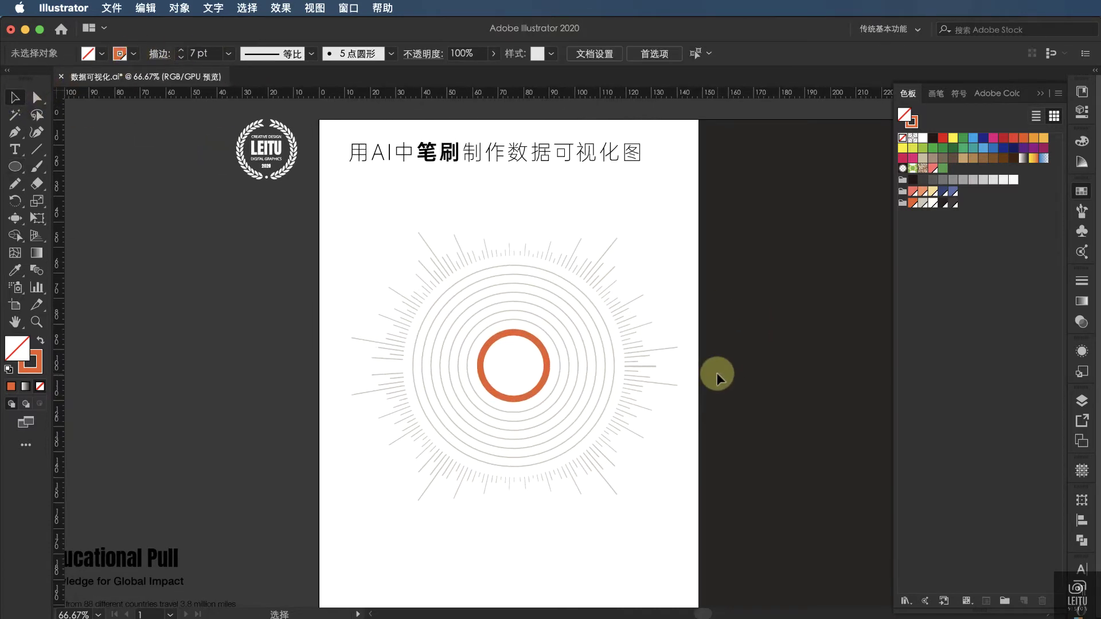
left_click(545, 365)
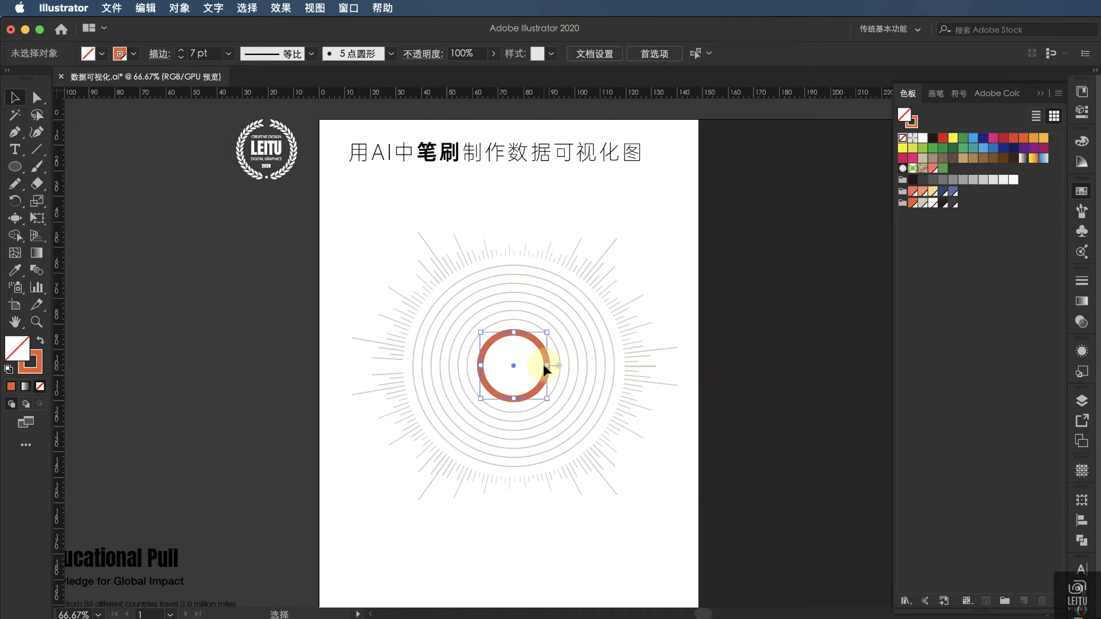
left_click(153, 11)
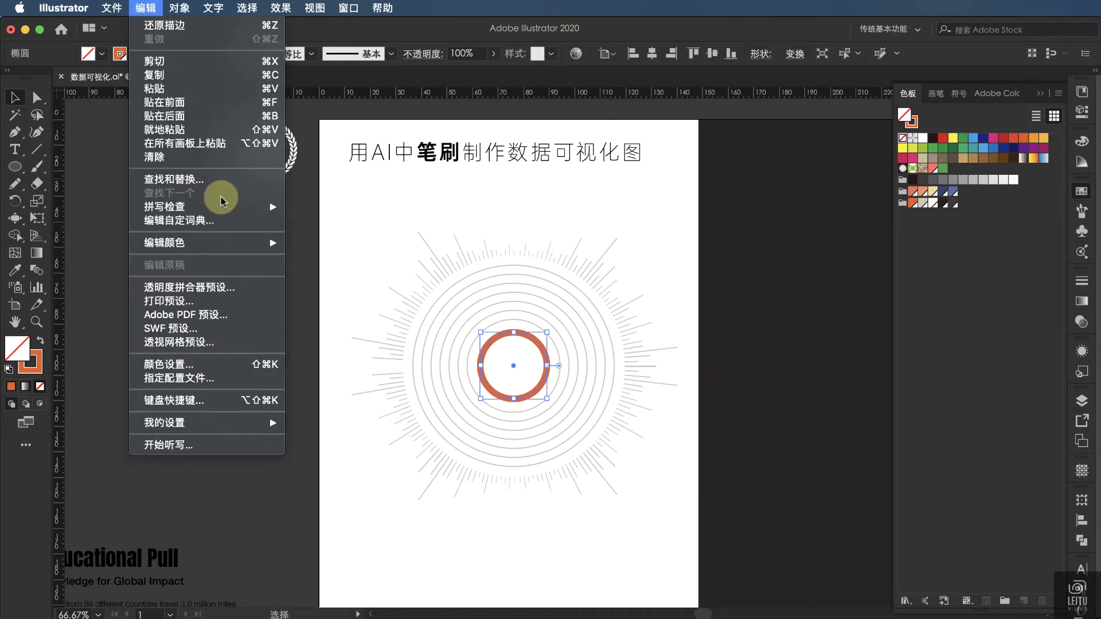
left_click(192, 166)
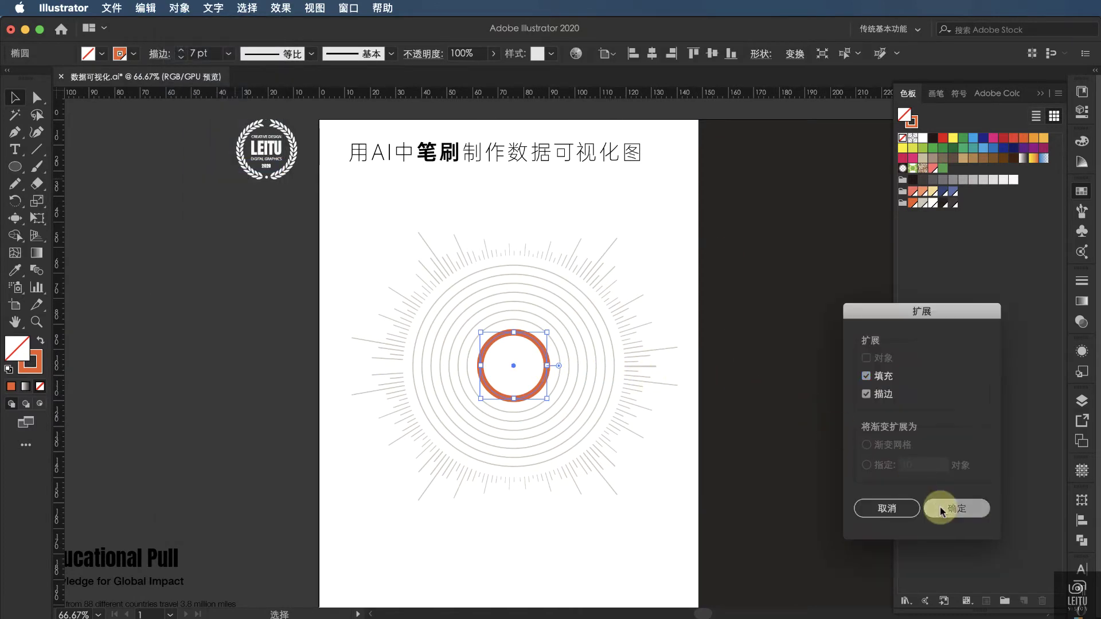
left_click(940, 508)
left_click(789, 438)
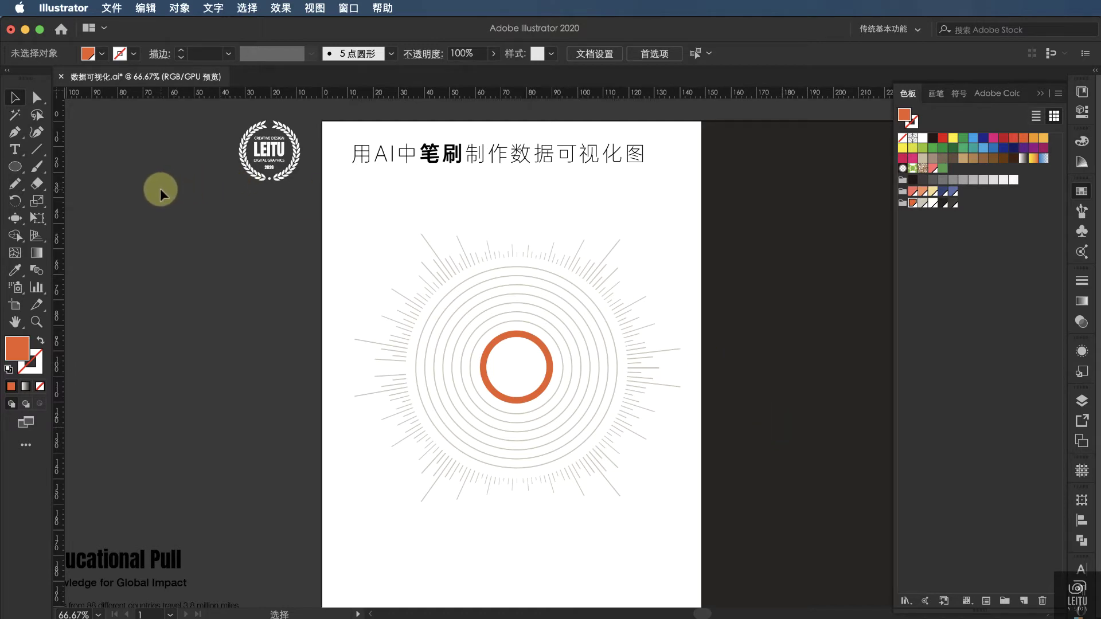
Step: Draw a dark 6 pt vertical line from the ring's centre up through the rings
left_click(36, 149)
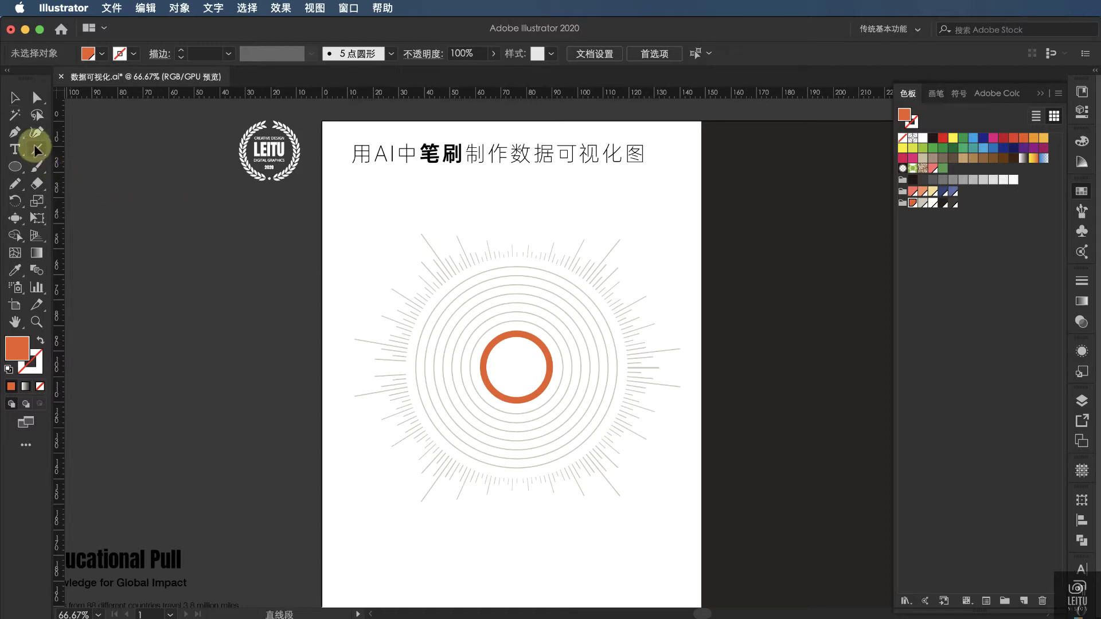
mouse_move(516, 267)
left_mouse_down()
mouse_move(528, 371)
mouse_move(517, 367)
left_mouse_up()
left_click(132, 58)
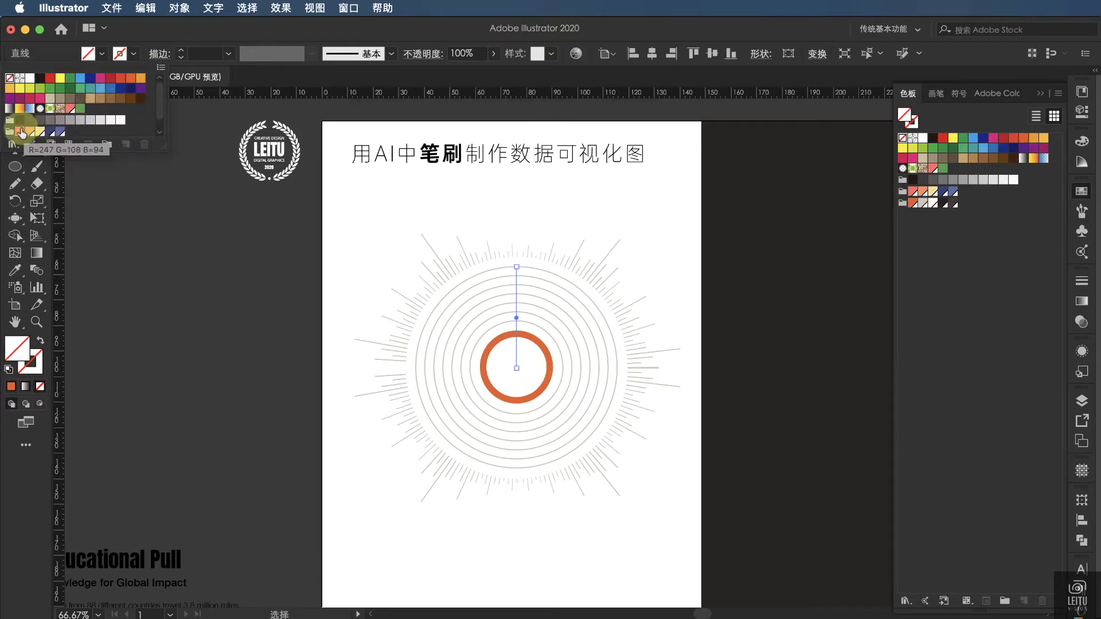
scroll(46, 128, "down", 2)
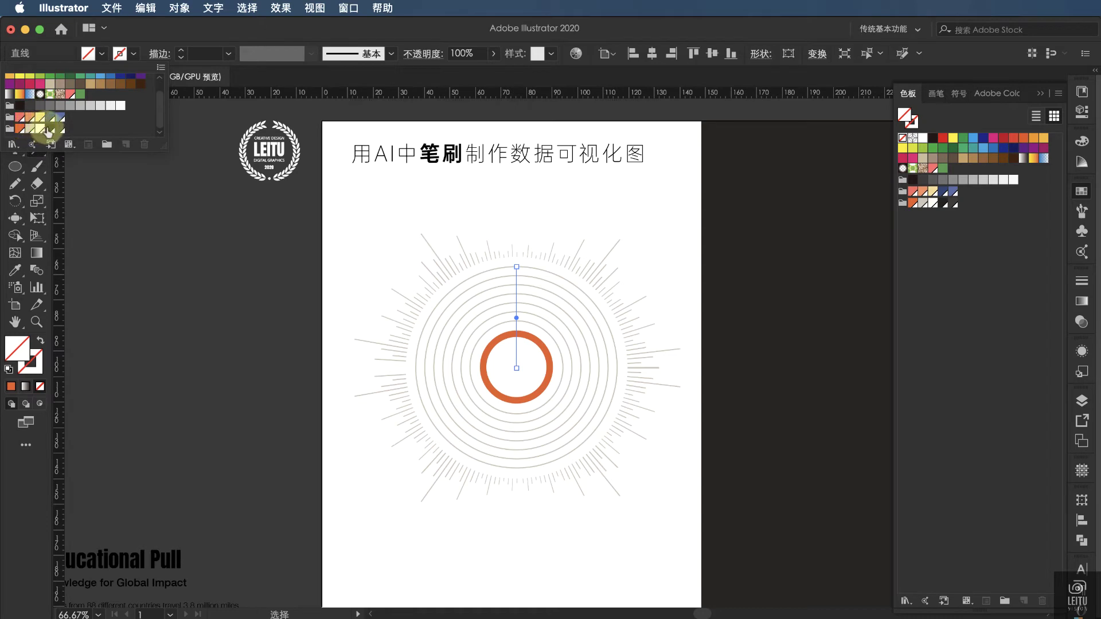
left_click(50, 130)
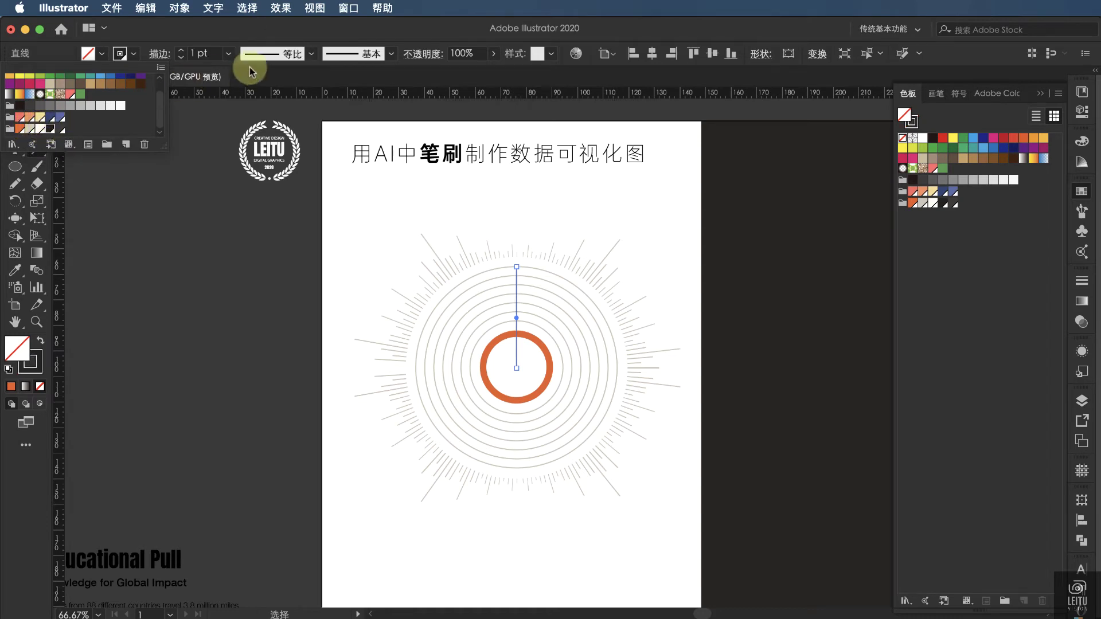
left_click(181, 51)
type("6")
left_click(15, 97)
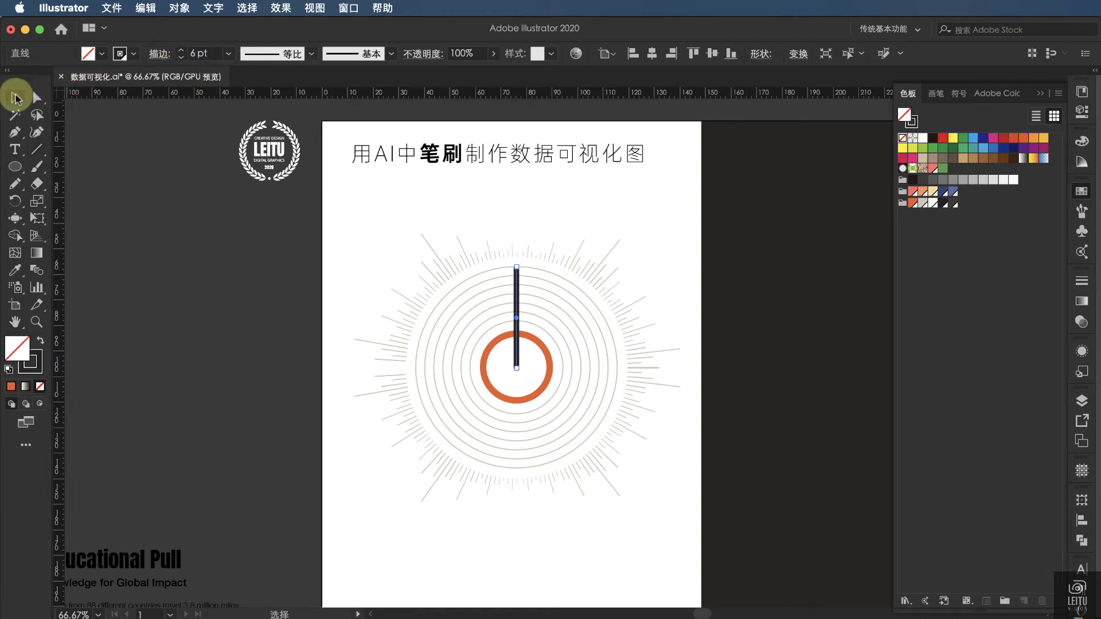
left_click_drag(516, 264, 517, 259)
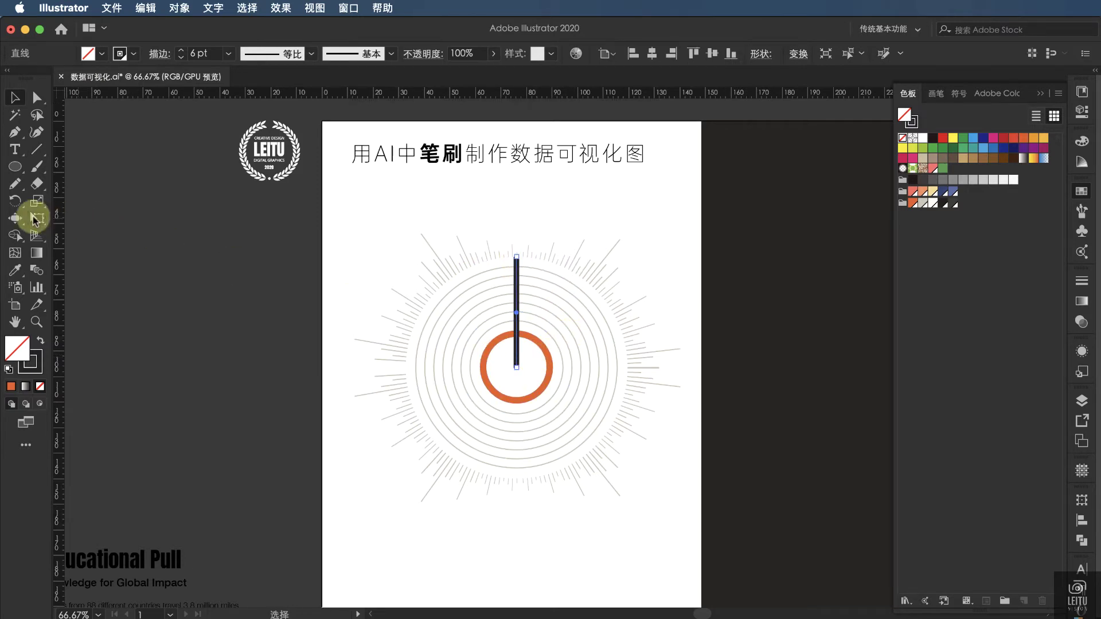
Step: Abandon a first rotation attempt, zoom in and reselect the dark bar
left_click(15, 200)
left_click_drag(517, 312, 516, 368)
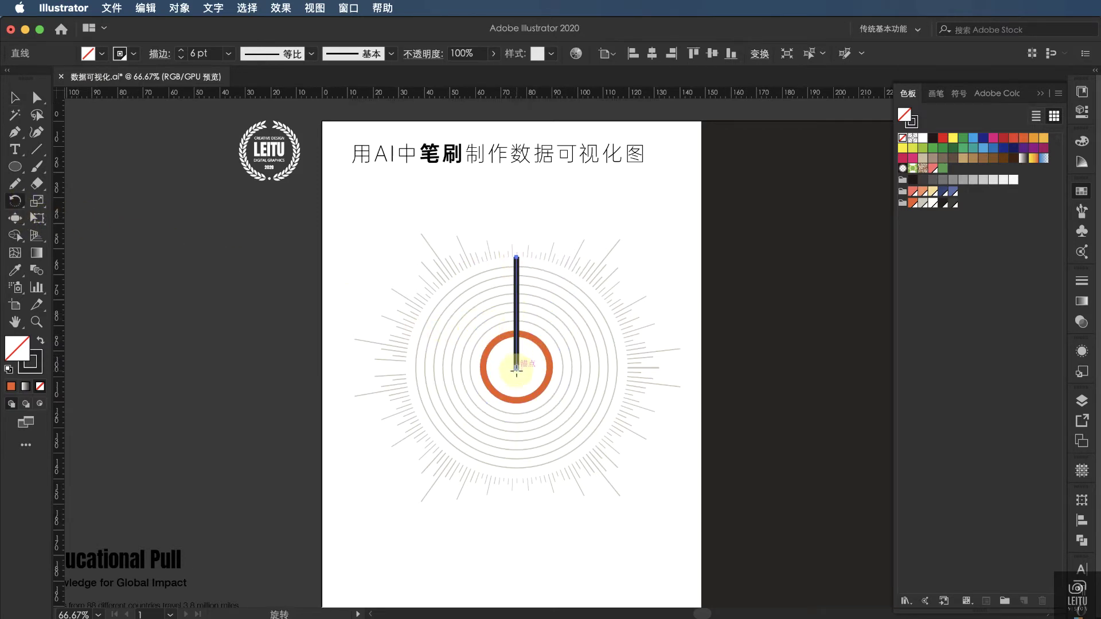
left_click(515, 368, "alt")
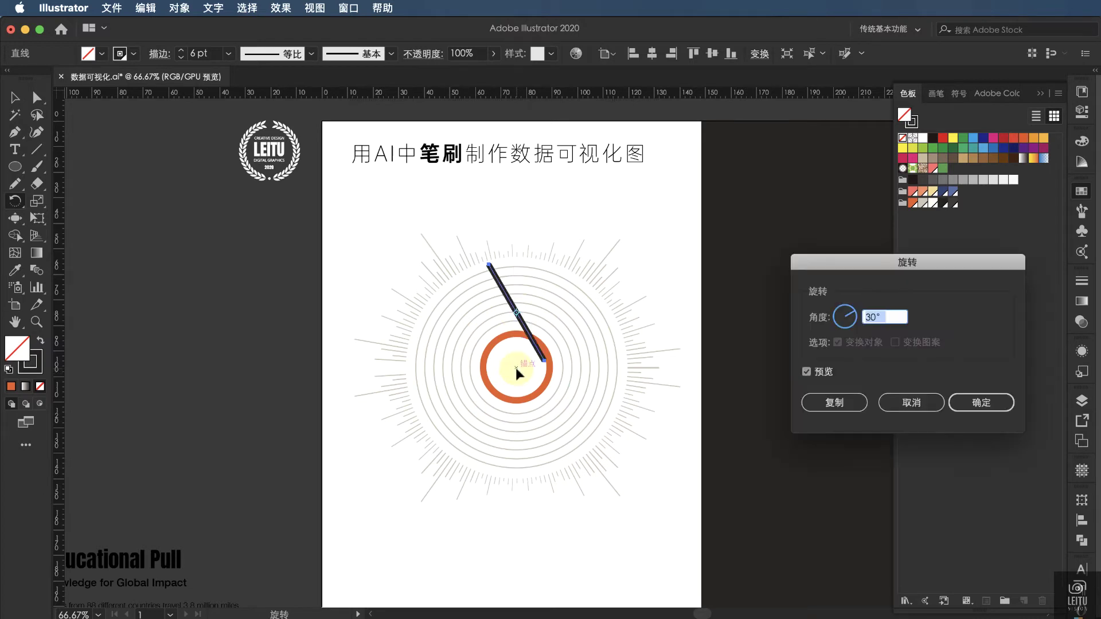
left_click(911, 400)
key("super+equal")
key("super+equal")
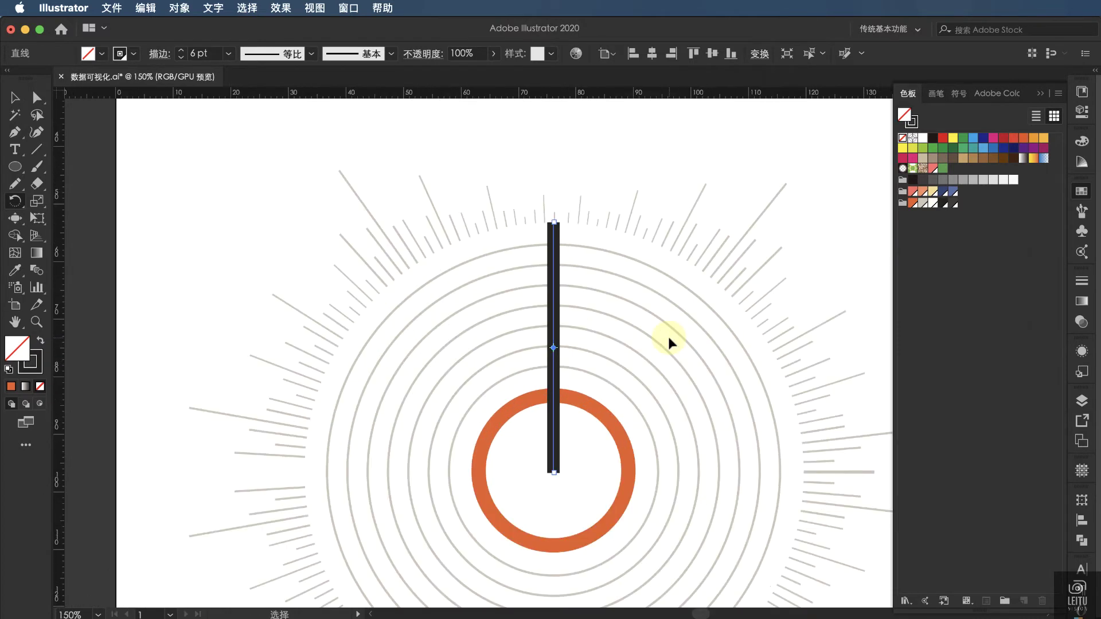
key("super+equal")
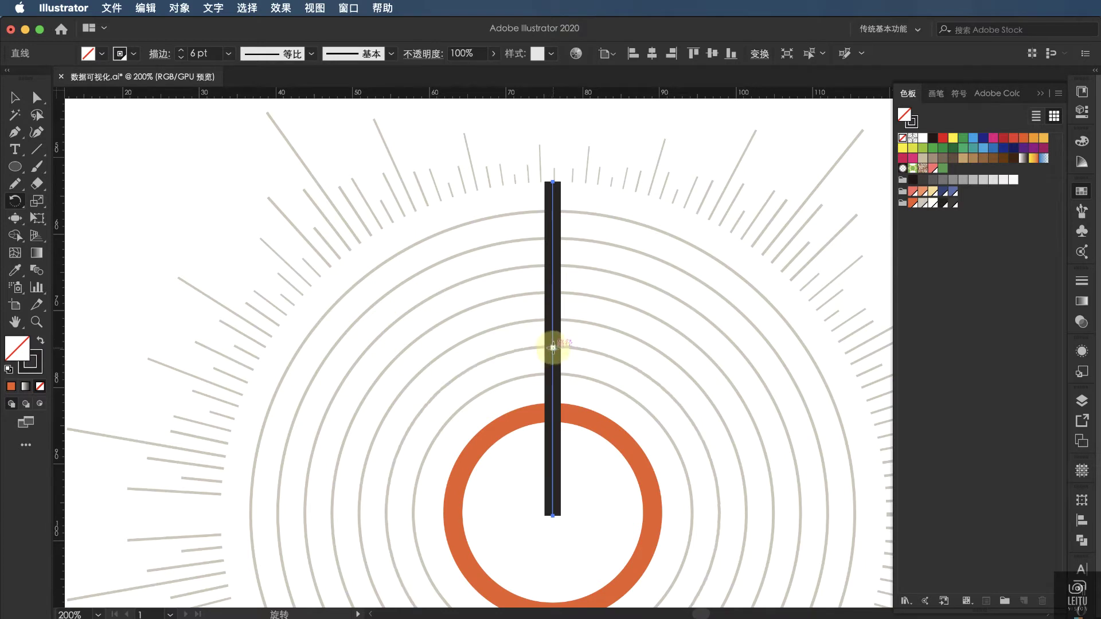
left_click(15, 97)
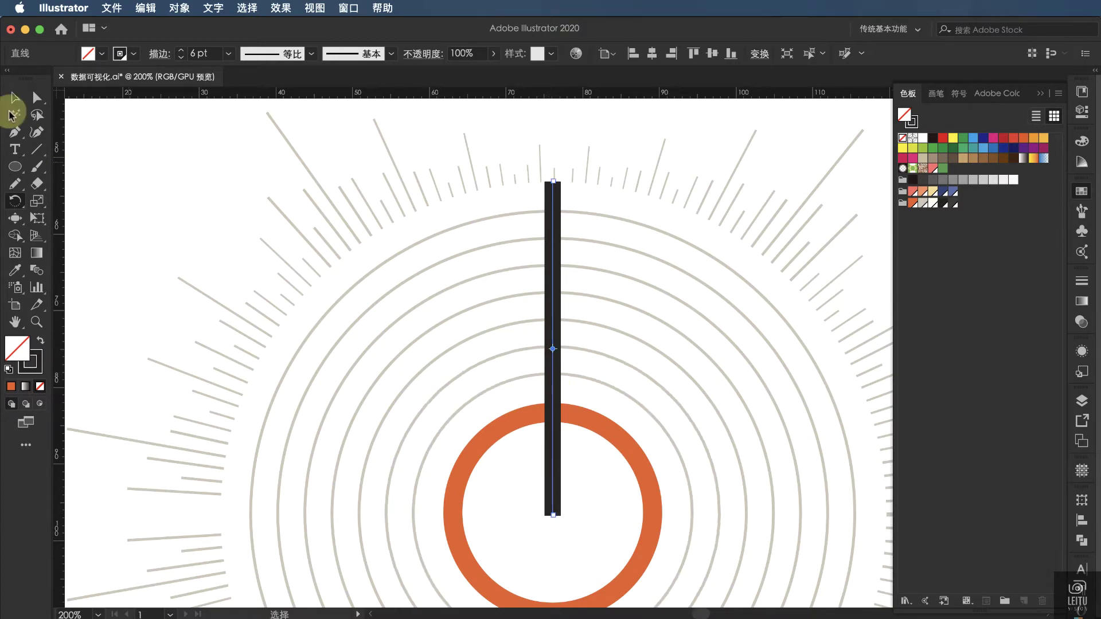
left_click(474, 365)
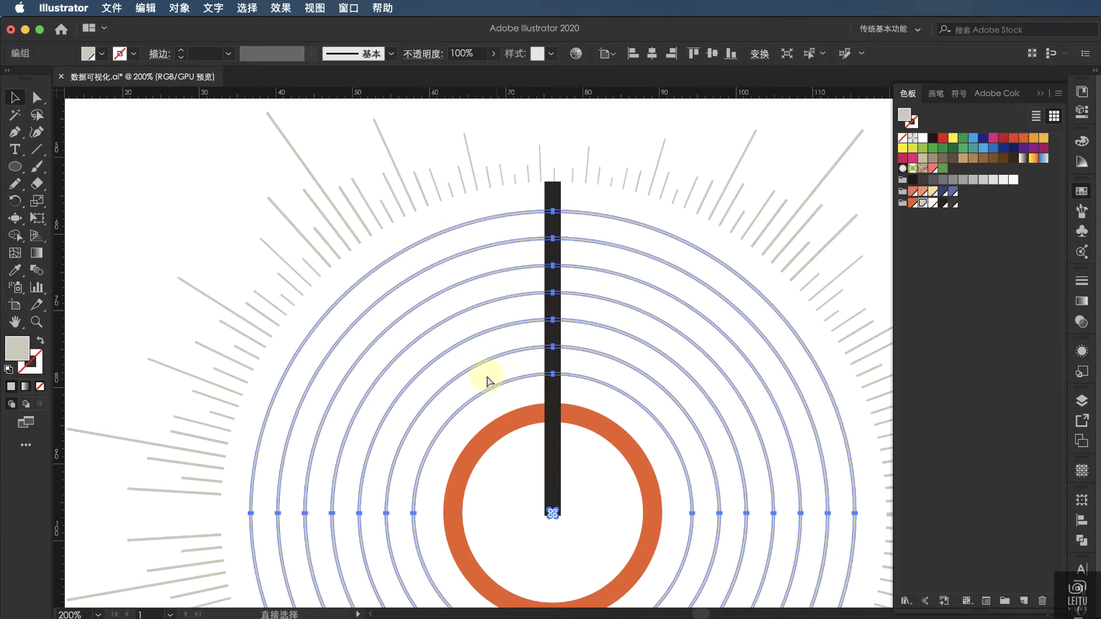
left_click(487, 381)
left_click(550, 381)
Step: Make a 40° rotated copy of the line pivoting on its bottom end
left_click(14, 201)
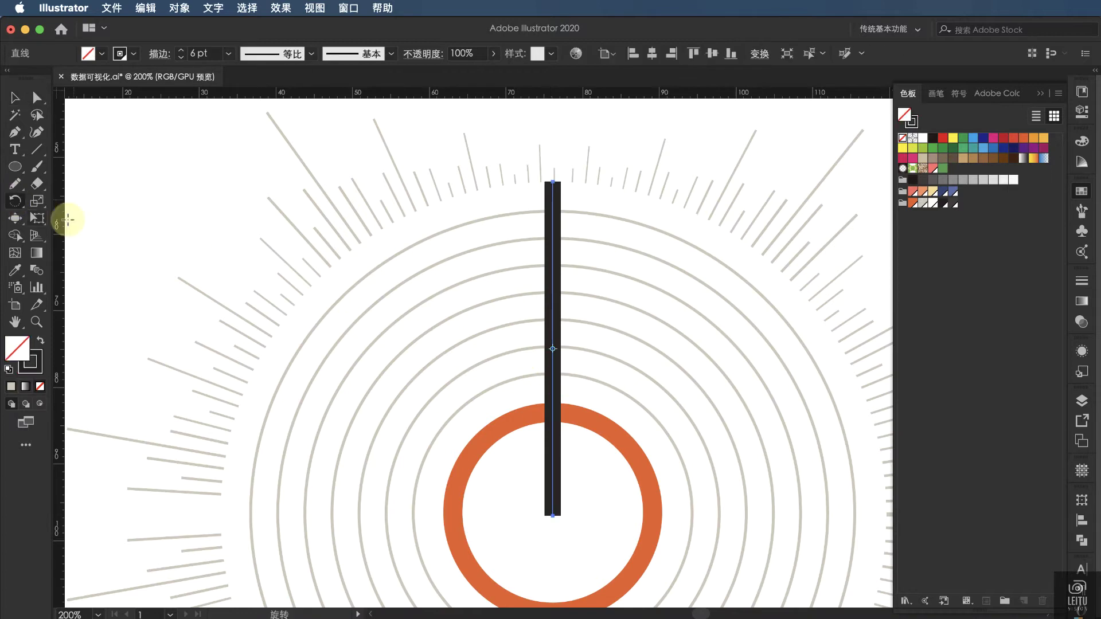
left_click_drag(552, 348, 553, 507)
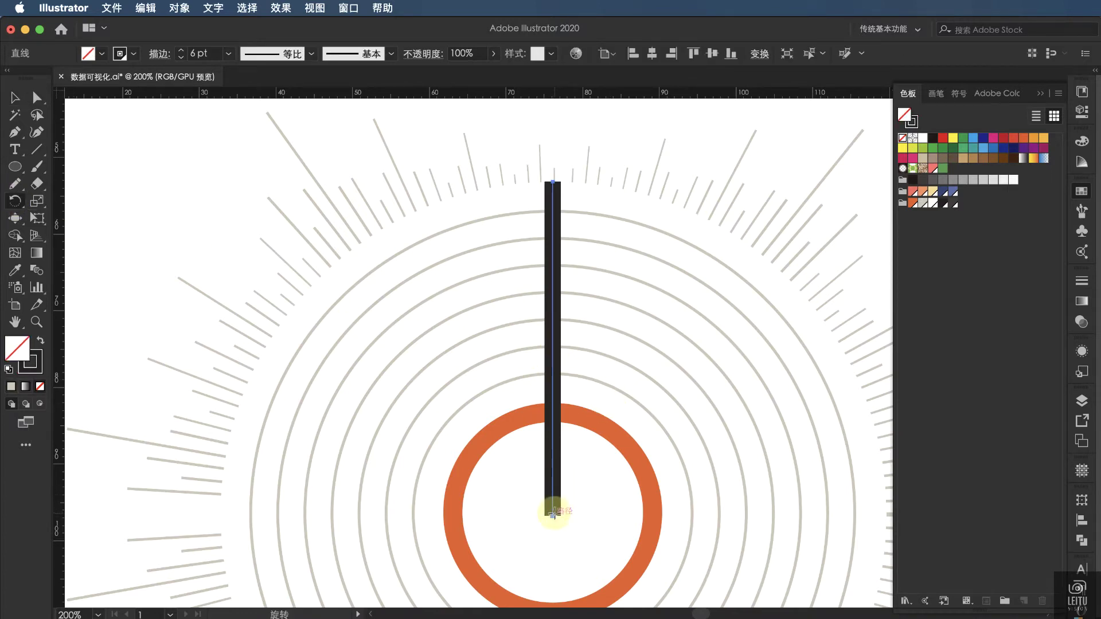
left_click(551, 514, "alt")
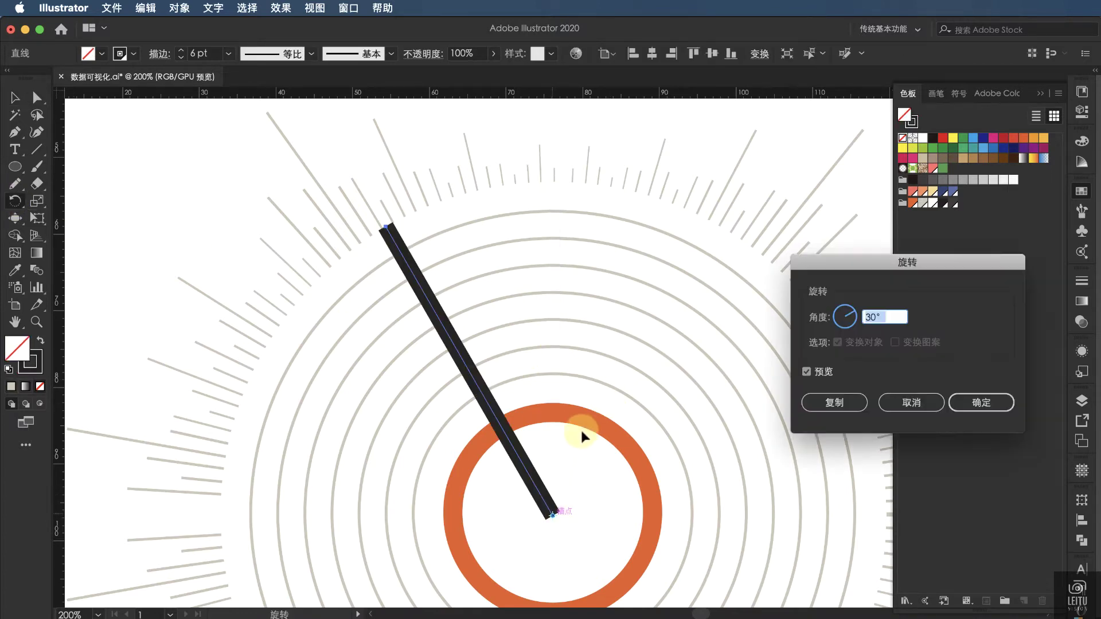
left_click(871, 318)
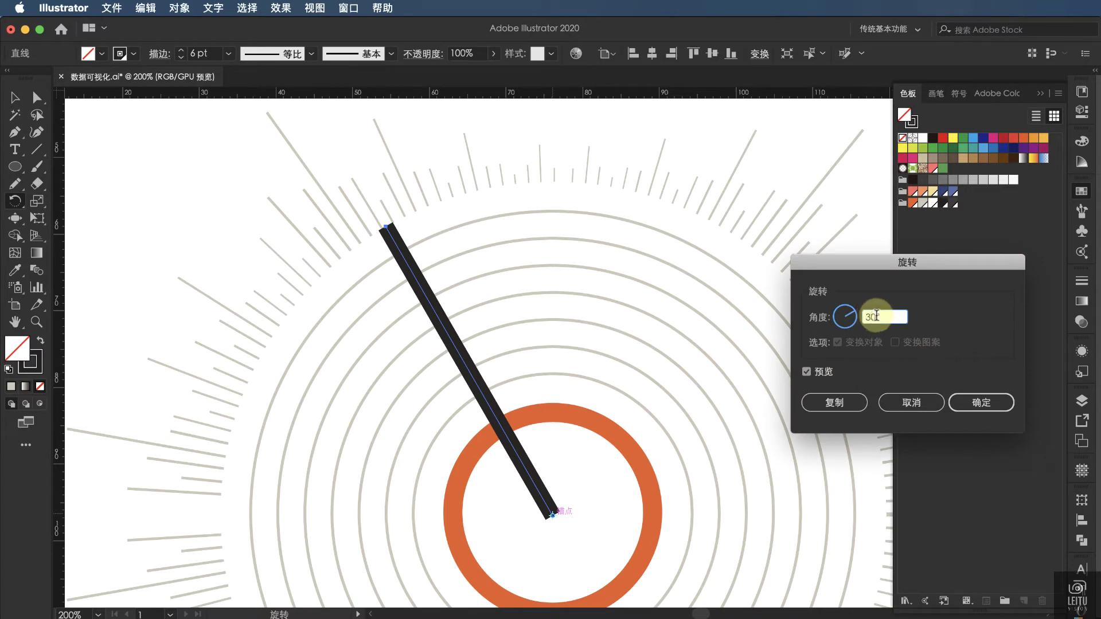
left_click_drag(876, 314, 859, 316)
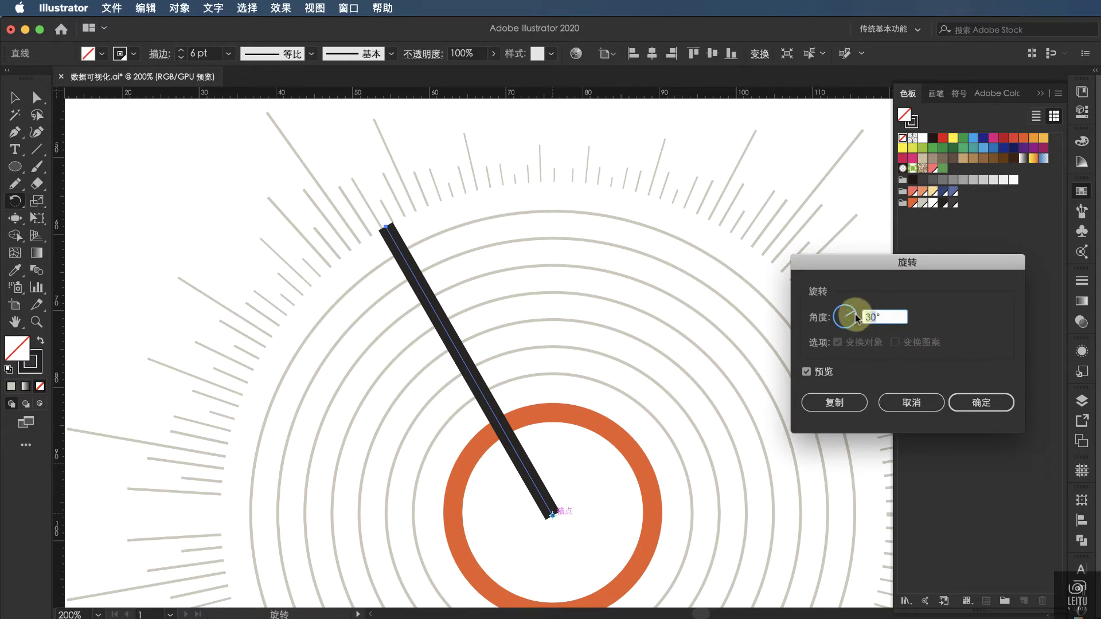
type("40")
left_click(834, 402)
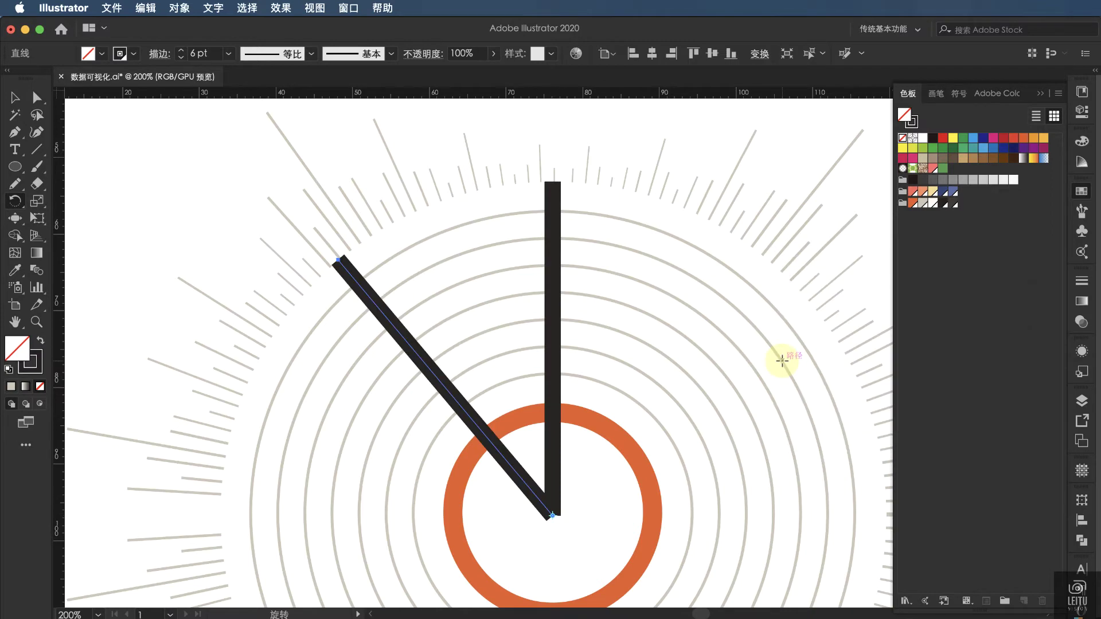
Step: Repeat the rotated copy with Ctrl+D to complete the spokes
key("super+1")
key("super+d")
key("super+d")
key("super+d")
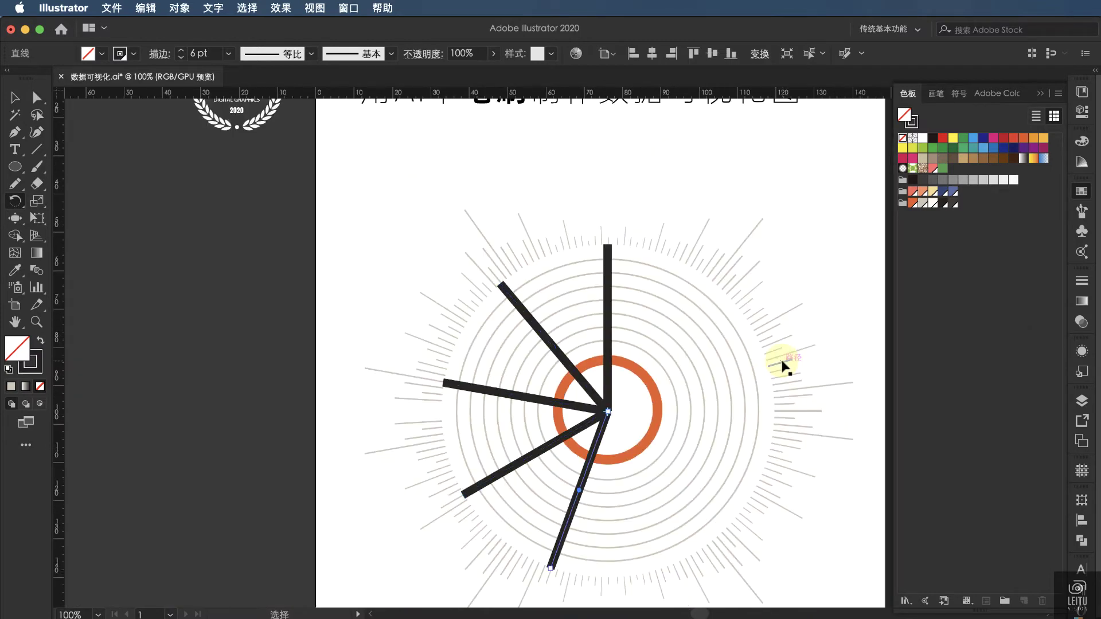
key("super+d")
key("super+d")
key("super+d")
key("super+d")
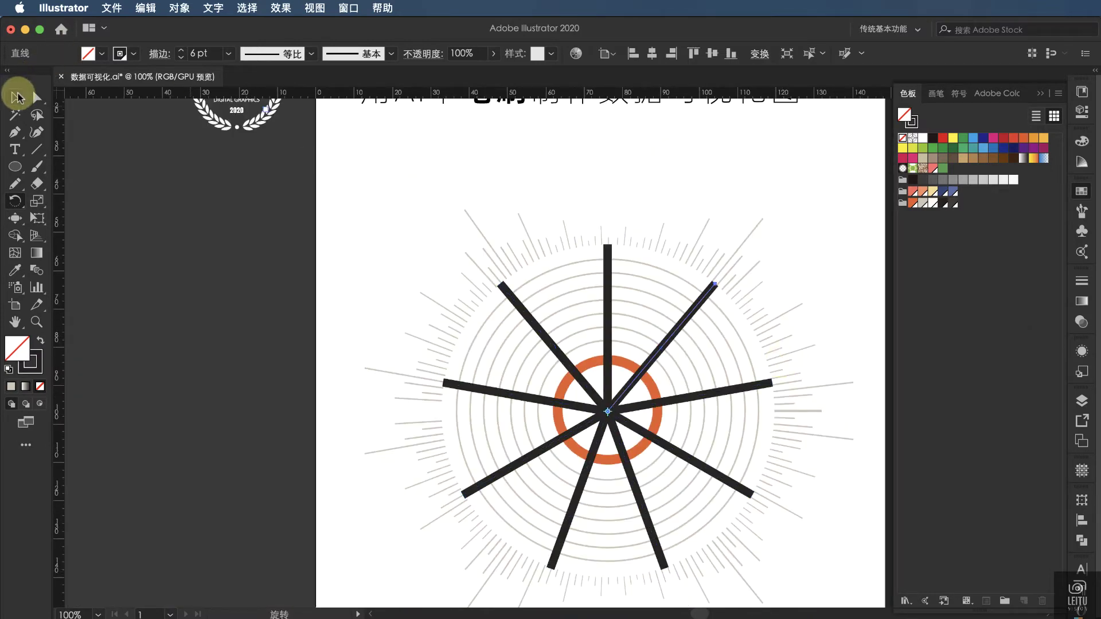
left_click(17, 98)
left_click(666, 288)
Step: Shift-select all the dark spokes together
left_click(607, 332)
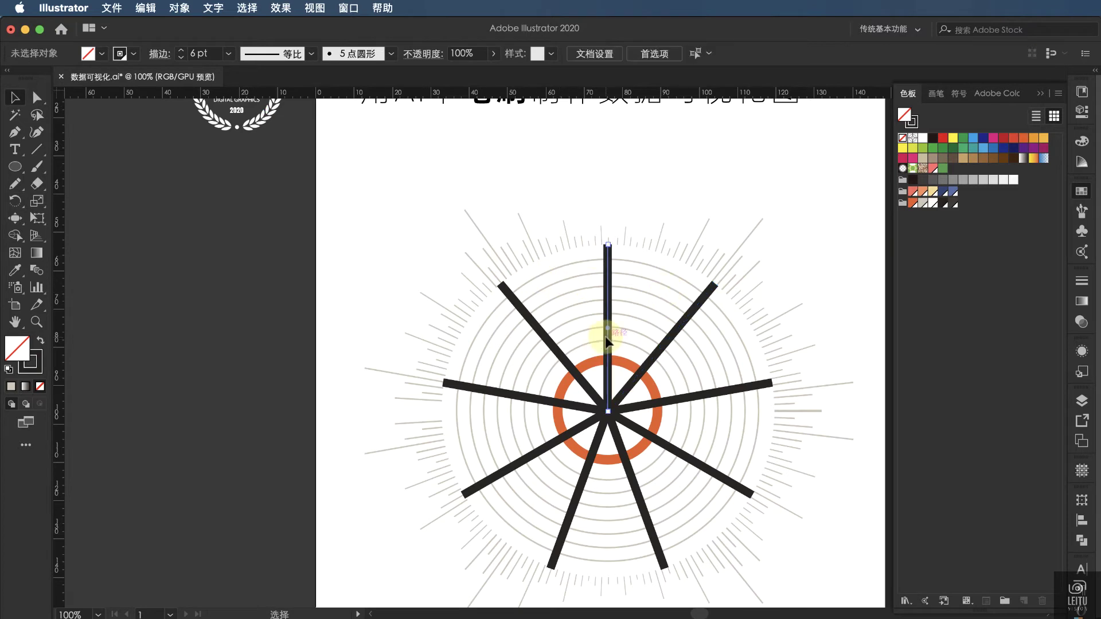
left_click(563, 359, "shift")
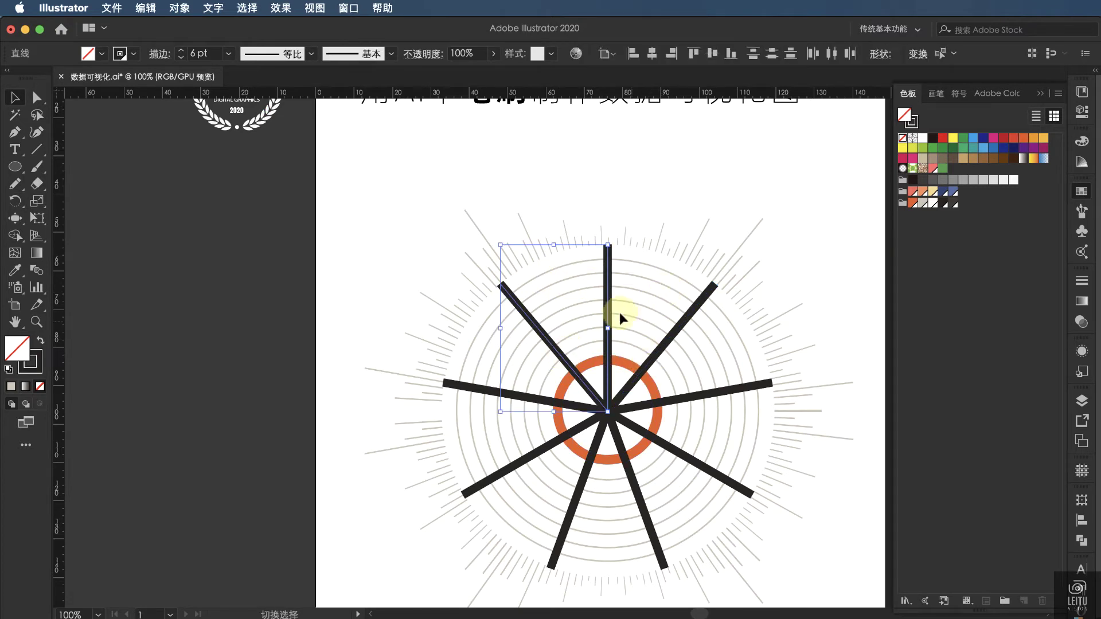
left_click(727, 394, "shift")
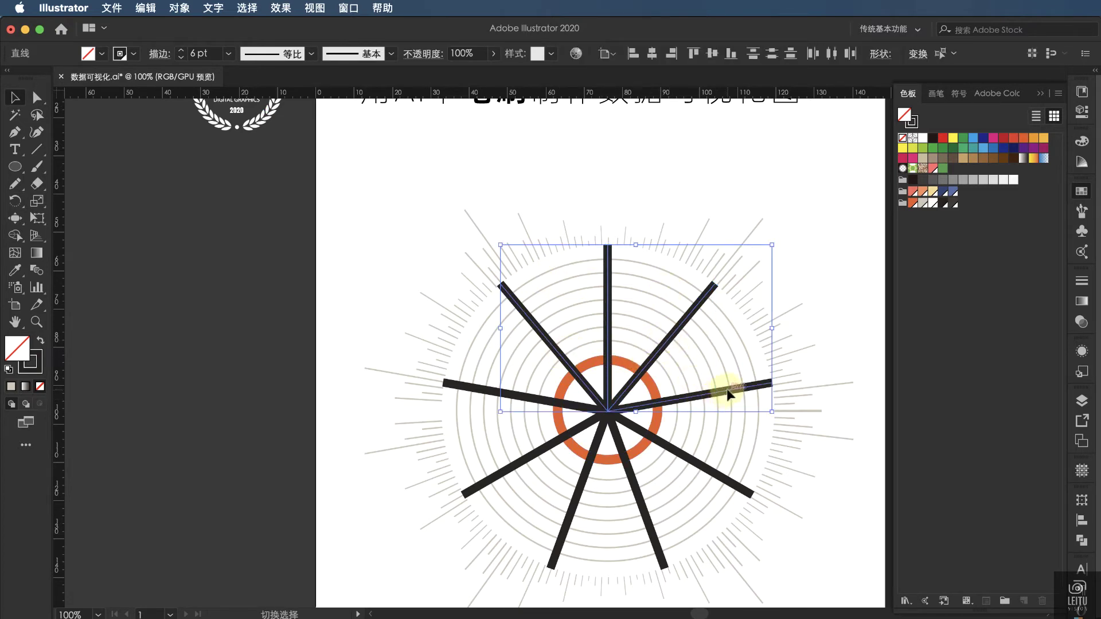
left_click(692, 463, "shift")
left_click(628, 470, "shift")
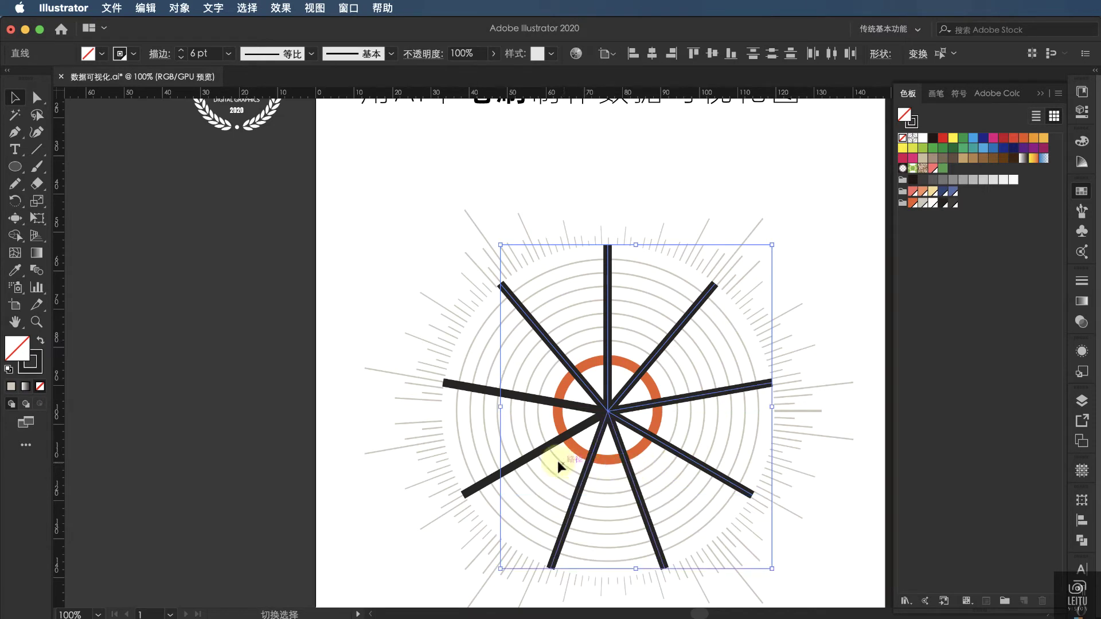
left_click(534, 456, "shift")
left_click(513, 395, "shift")
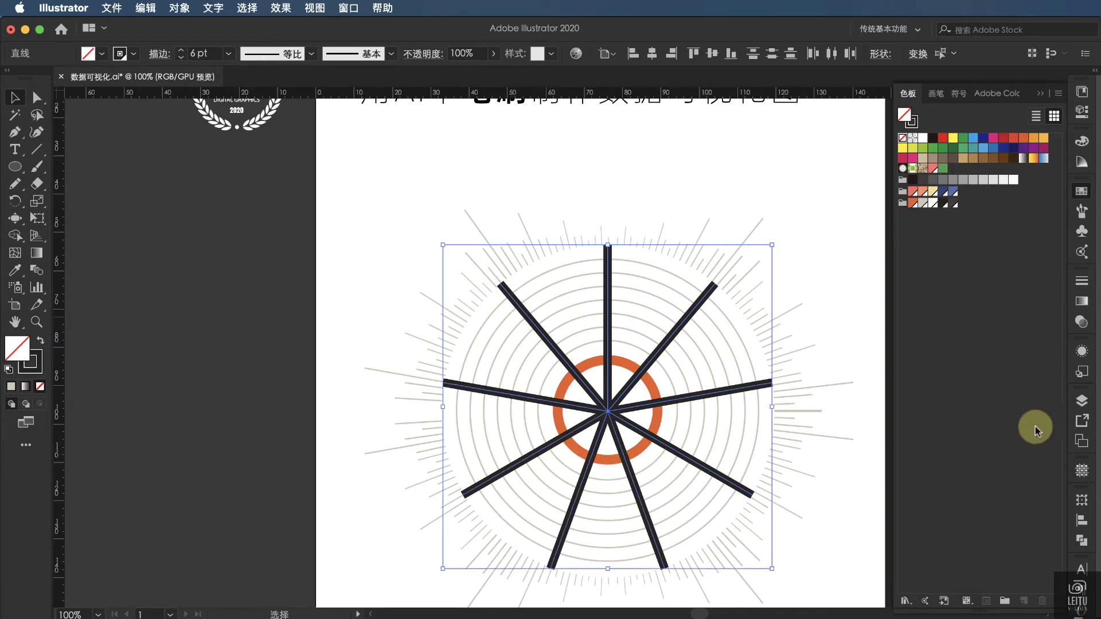
Step: Expand the selected spokes' fill and stroke into filled shapes
left_click(174, 7)
left_click(235, 165)
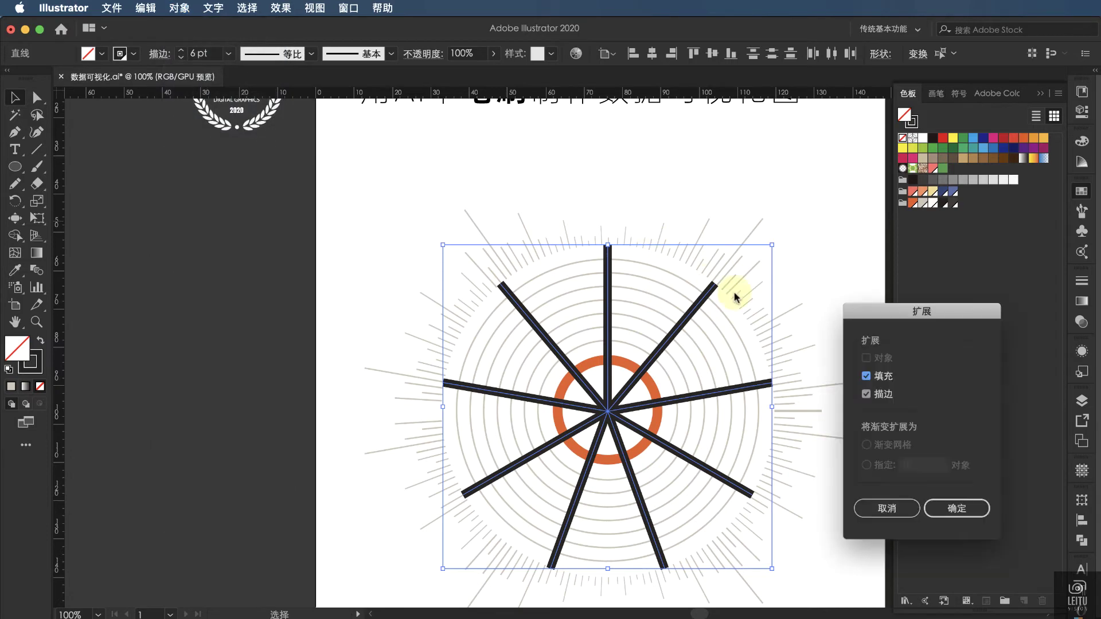
left_click(954, 510)
left_click(1082, 400)
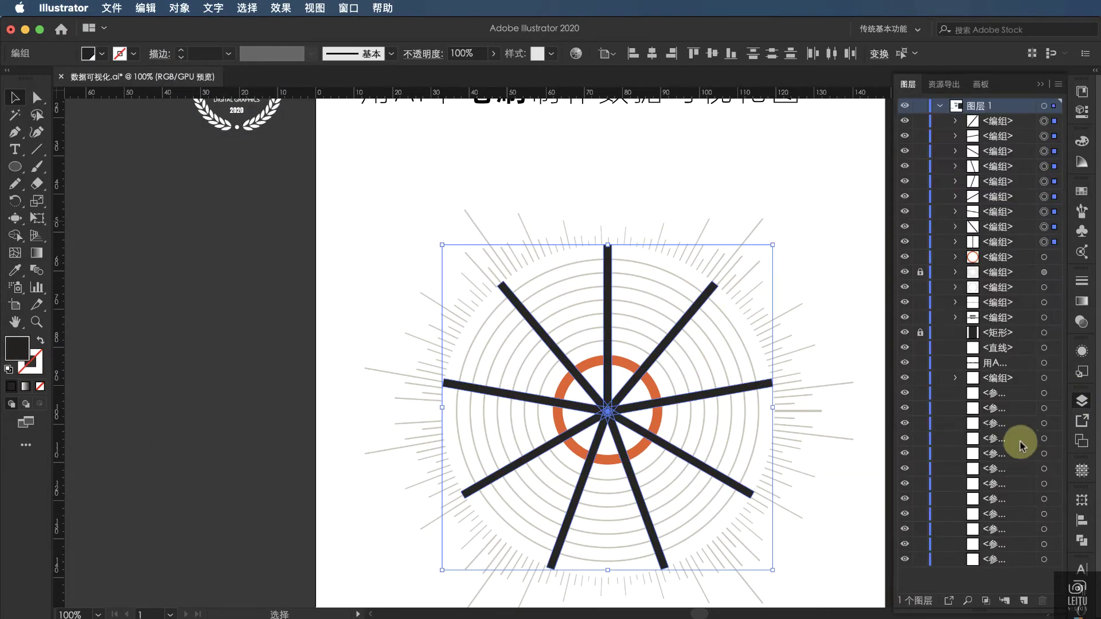
left_click(1082, 541)
Step: Unite the spokes into one path, then Divide them with the concentric circles
left_click(906, 532)
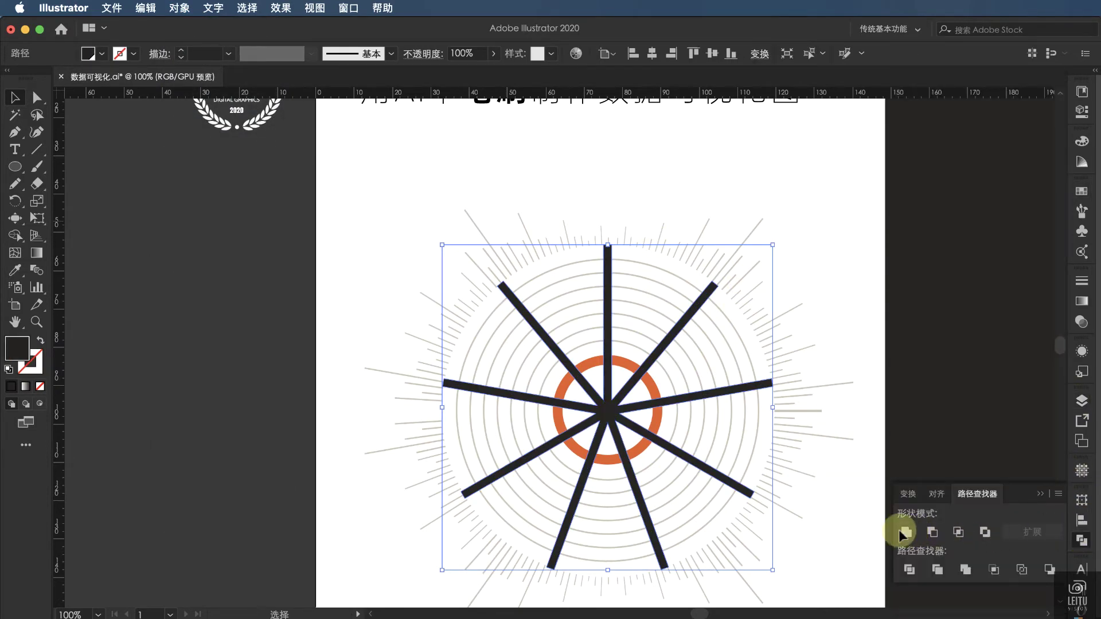
left_click(810, 411)
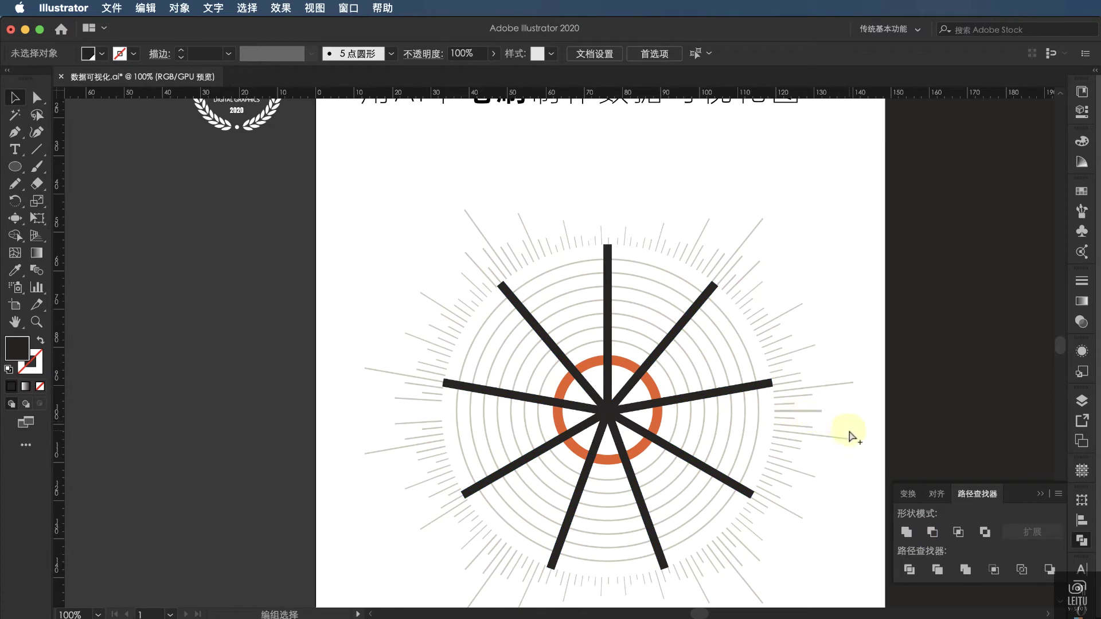
left_click(745, 417)
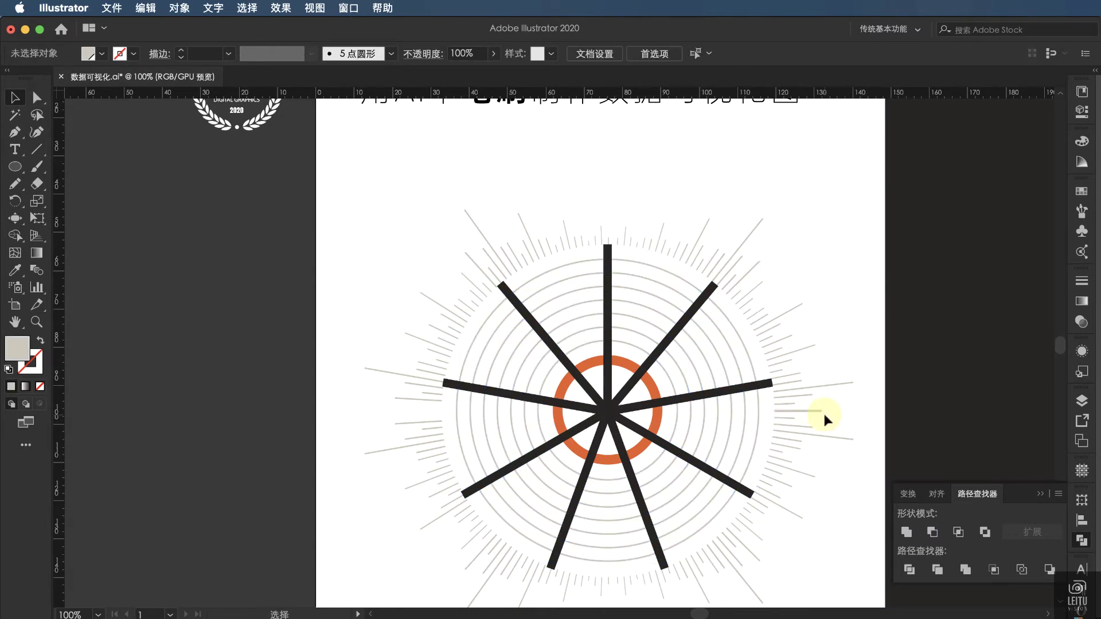
left_click(609, 335)
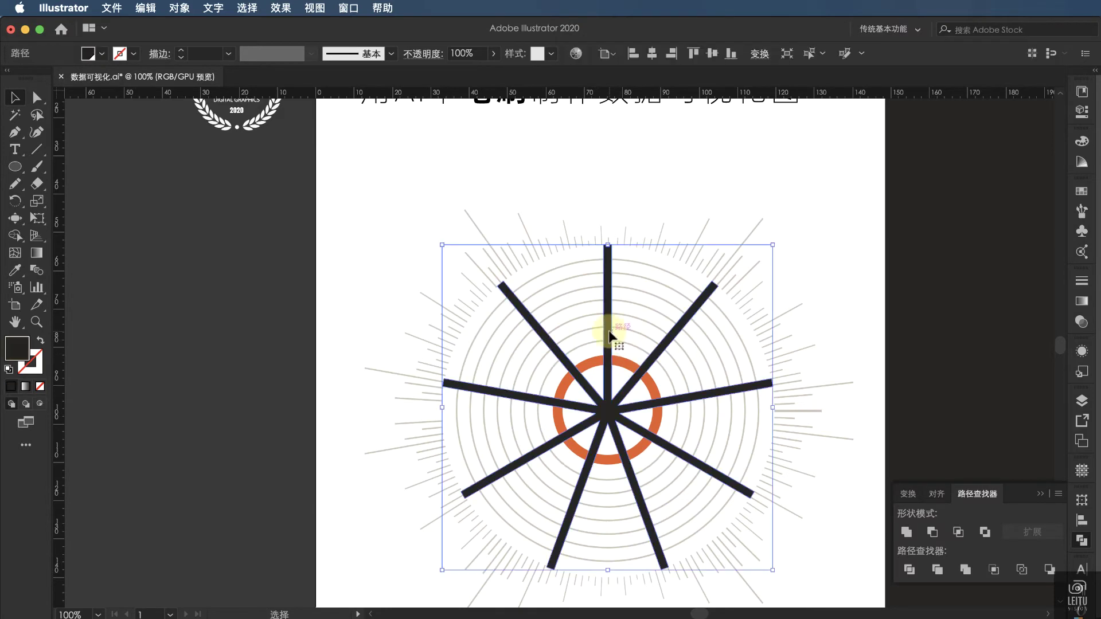
left_click(691, 356, "shift")
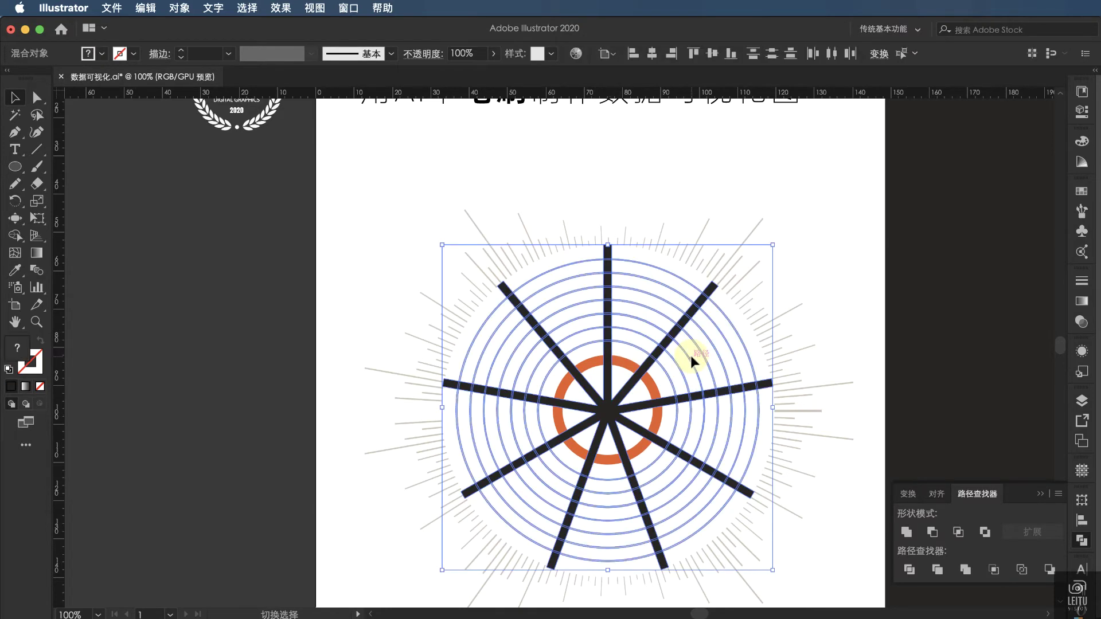
left_click(909, 571)
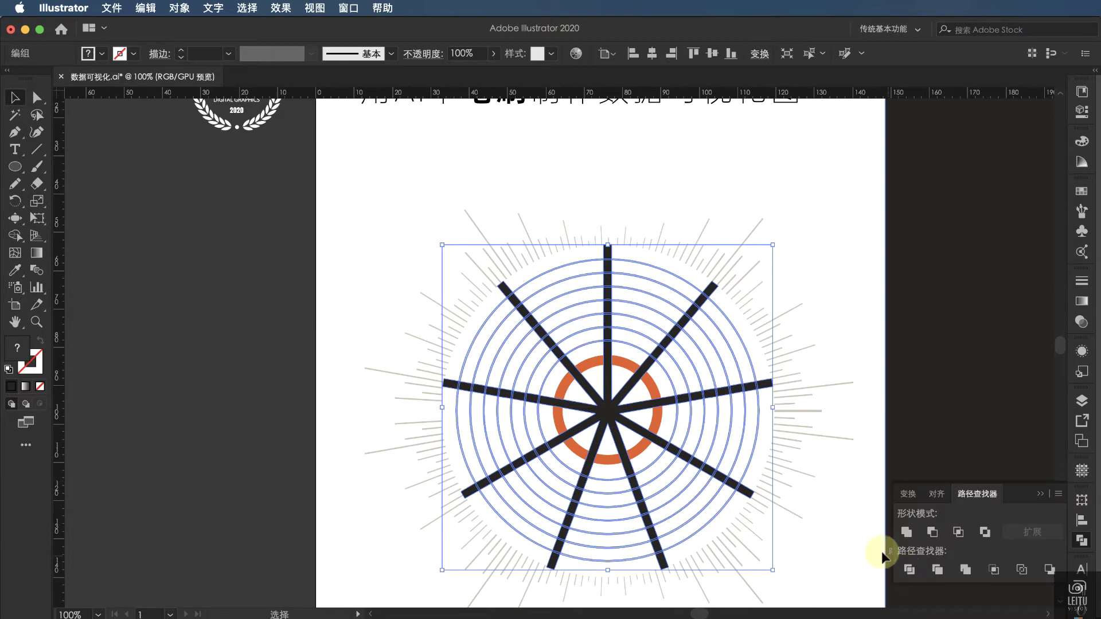
left_click(851, 521)
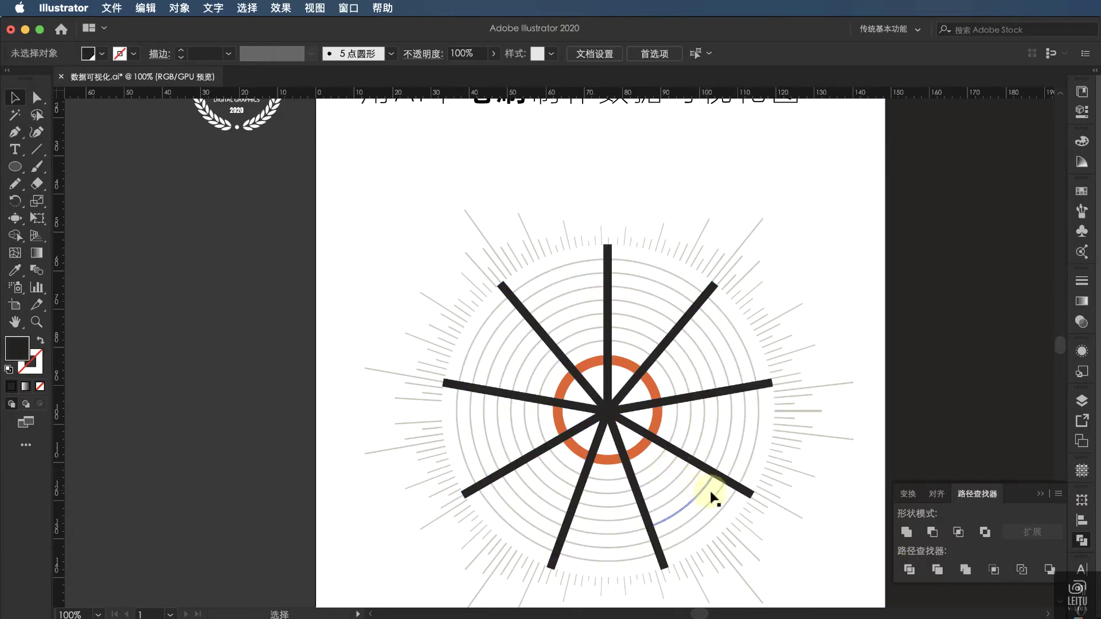
Step: Ungroup the divided pieces and remove the spoke piece at the centre
left_click(642, 430)
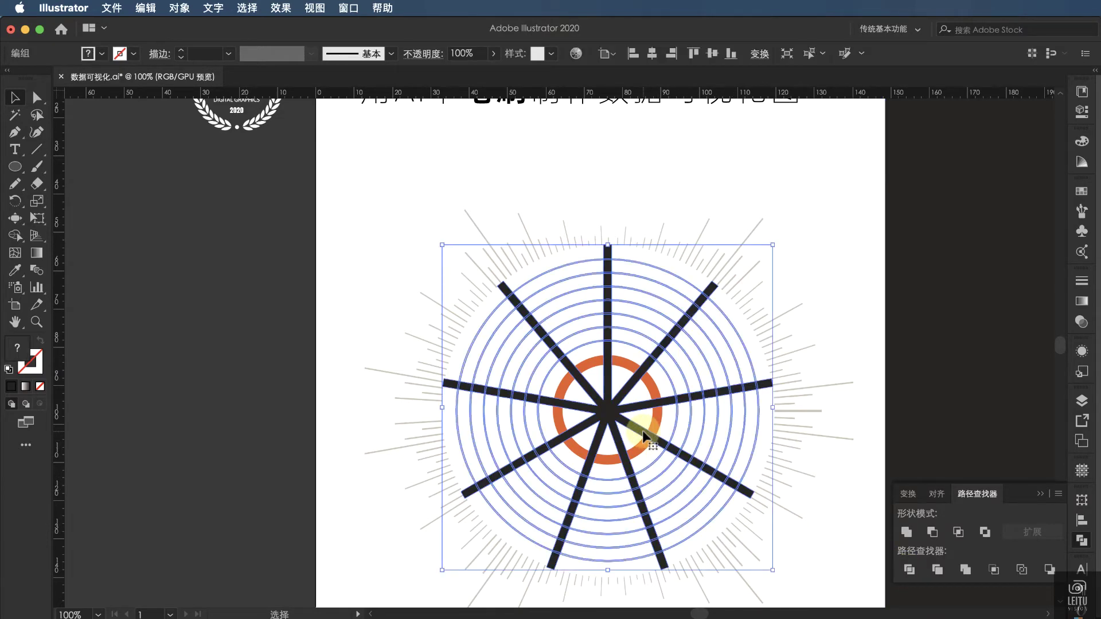
right_click(643, 434)
left_click(679, 553)
left_click(846, 523)
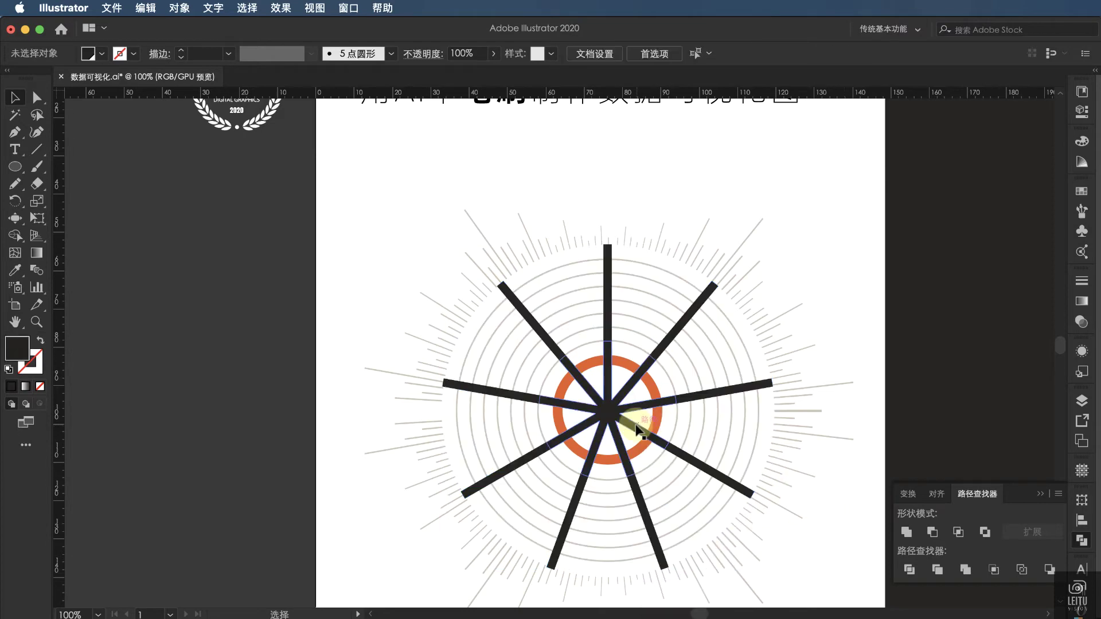
left_click(619, 422)
key("ctrl+shift+bracketright")
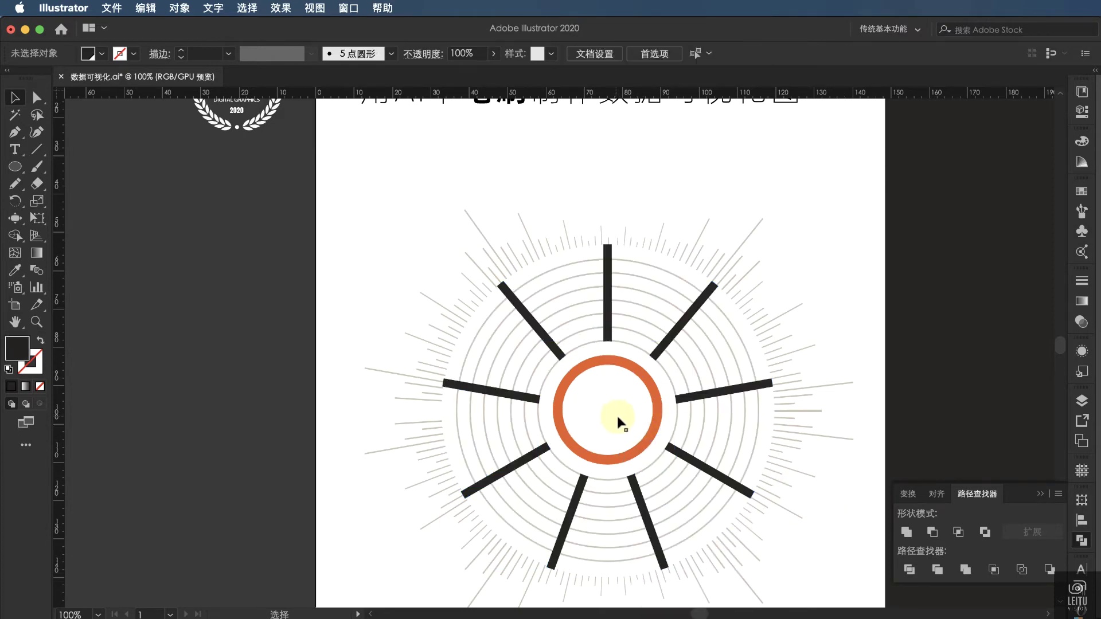
key("ctrl+a")
key("ctrl+equal")
key("ctrl+equal")
Step: Shape Builder-erase the right, lower-right and lower spoke pieces between the arcs
key("shift+m")
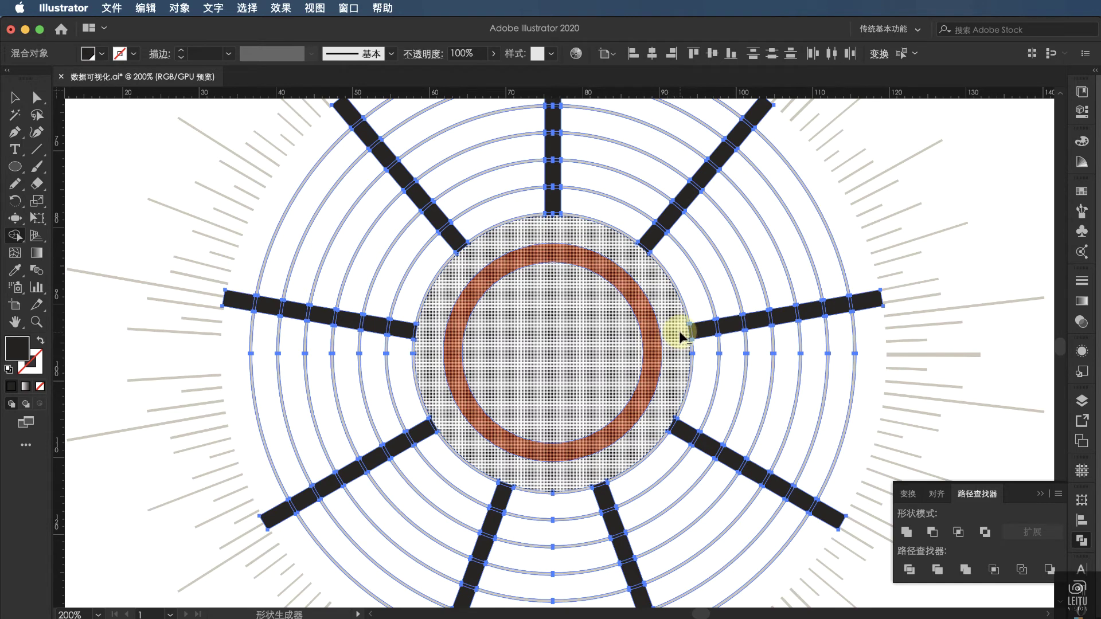
left_click_drag(679, 331, 887, 296)
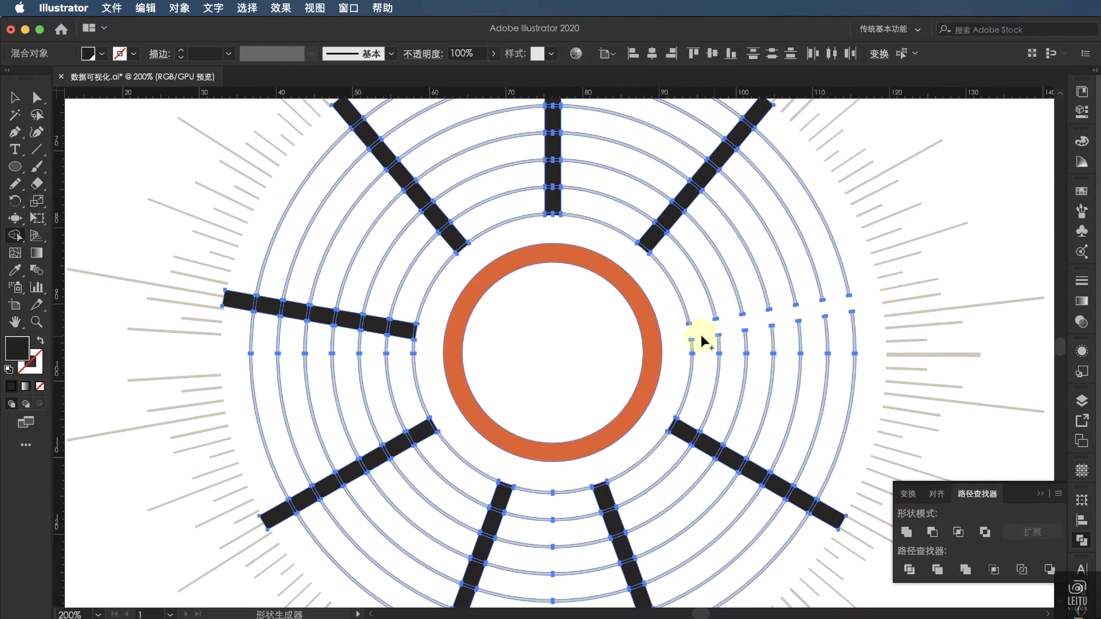
scroll(697, 339, "down", 3)
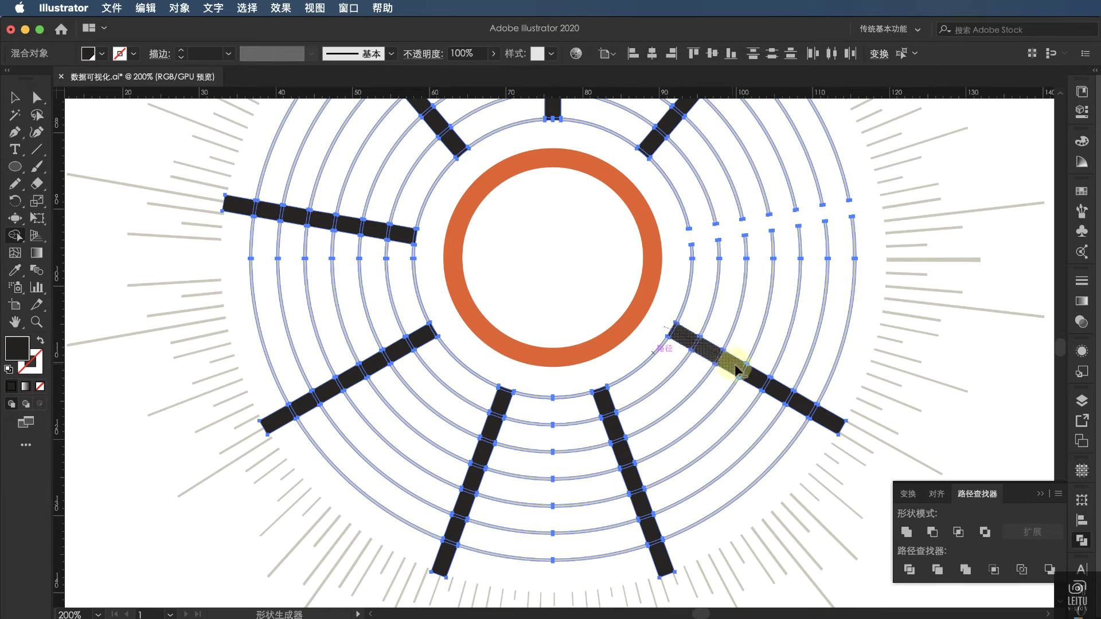
left_click_drag(736, 370, 819, 422)
scroll(786, 408, "down", 3)
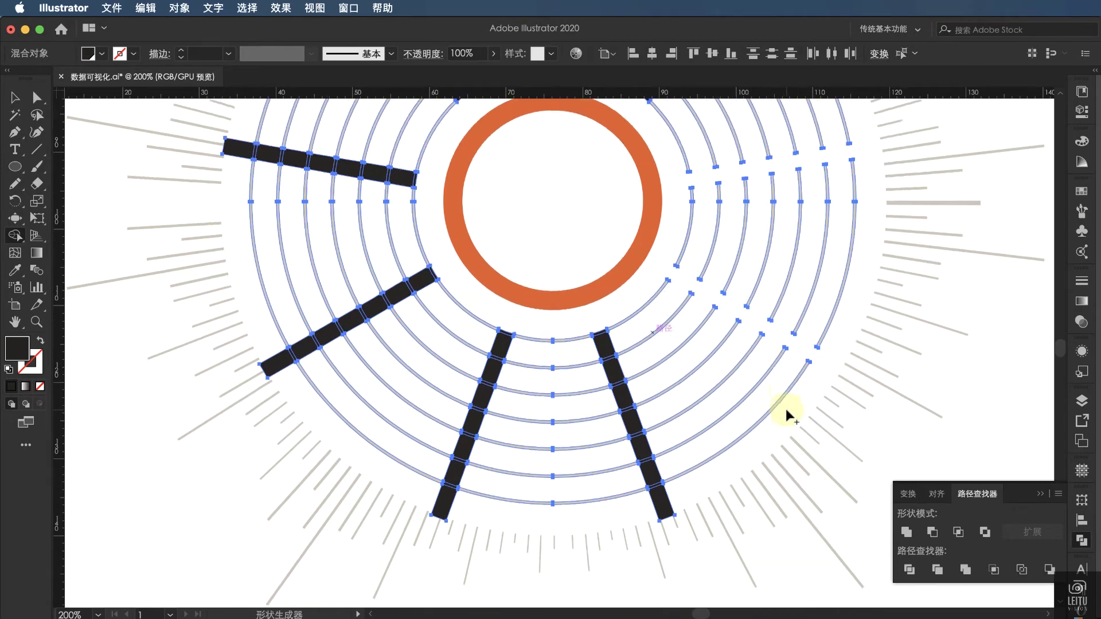
left_click_drag(597, 308, 612, 347)
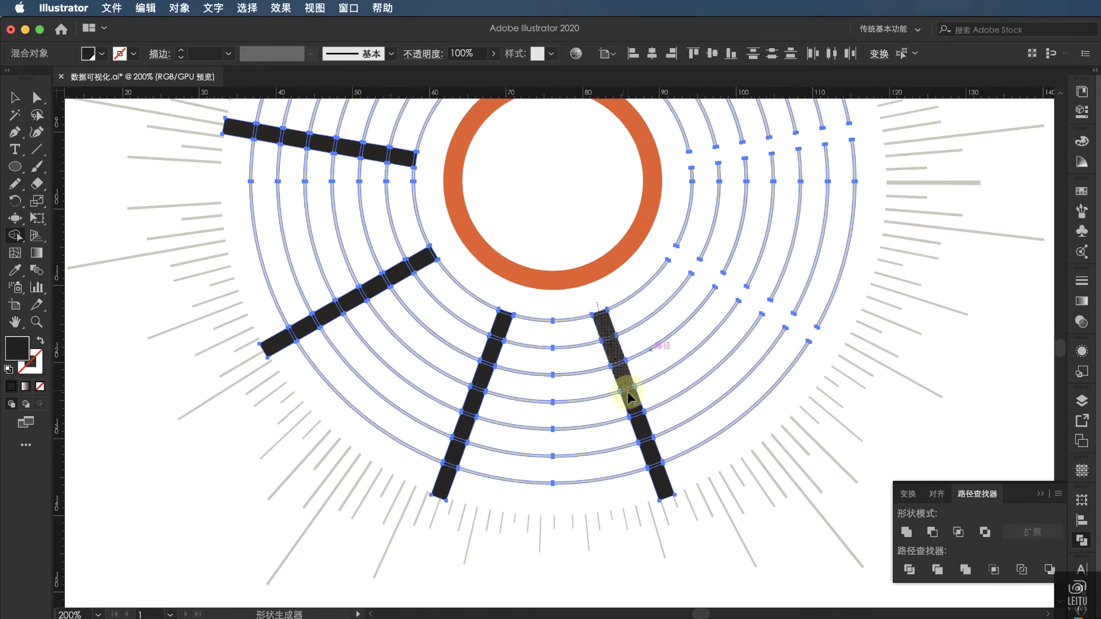
left_click_drag(662, 483, 663, 487)
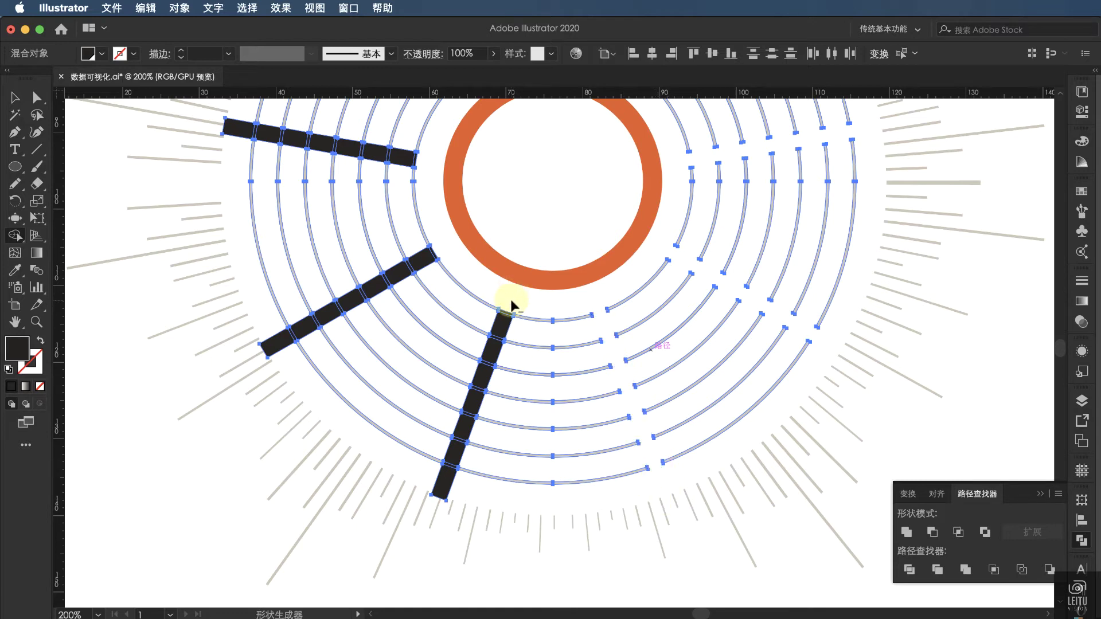
left_click_drag(512, 305, 432, 508)
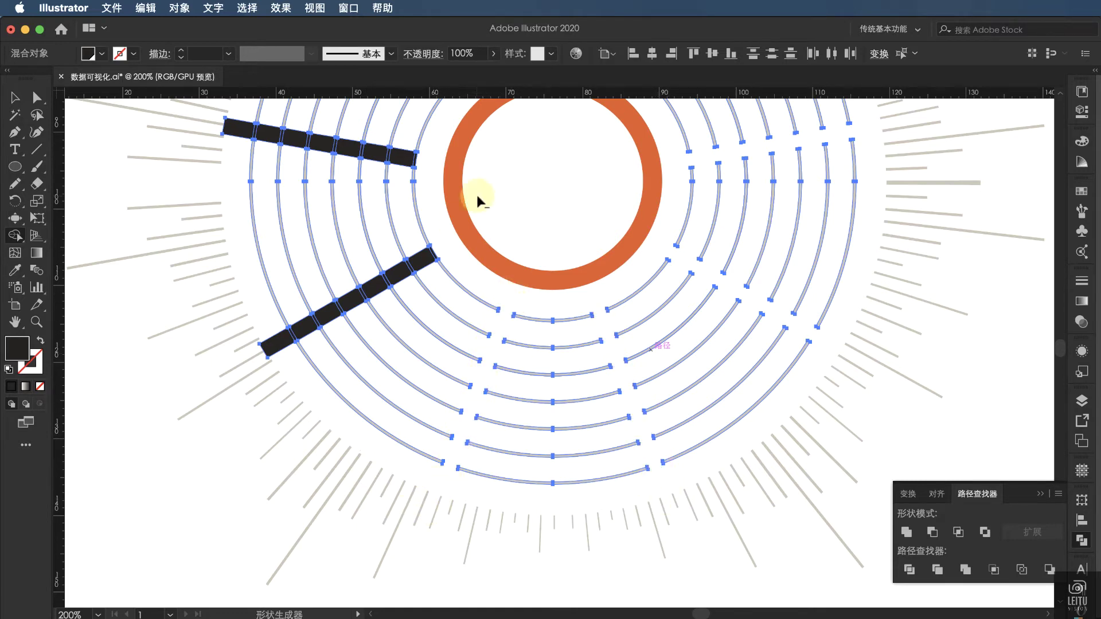
Step: Erase the lower-left, left, upper-left, vertical and upper-right dark bars
left_click_drag(441, 248, 343, 298)
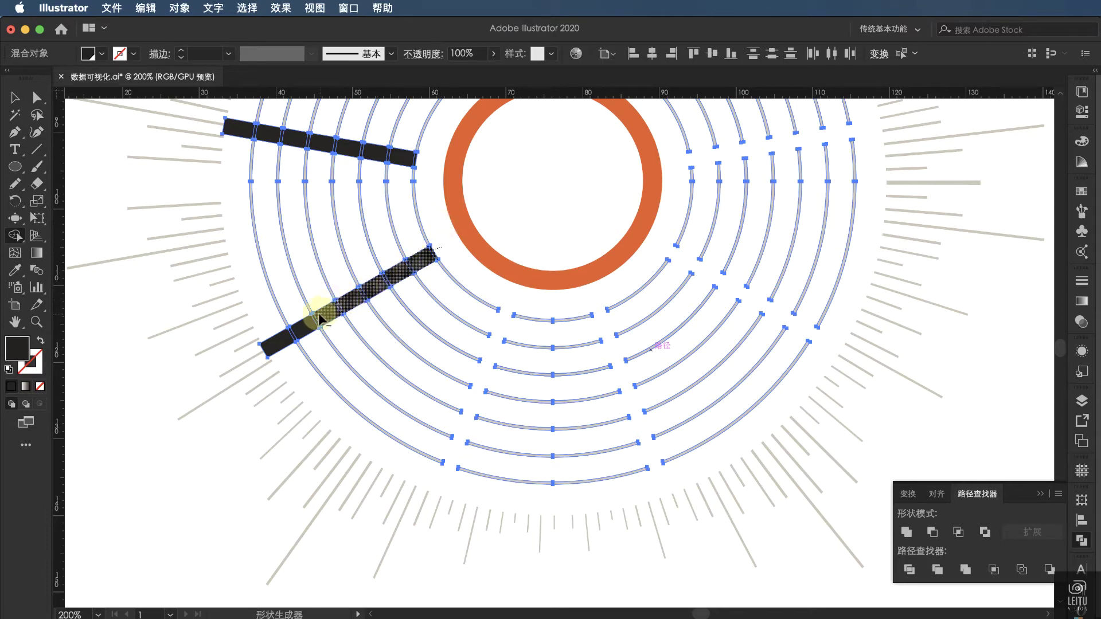
left_click_drag(298, 335, 263, 344)
scroll(397, 246, "up", 3)
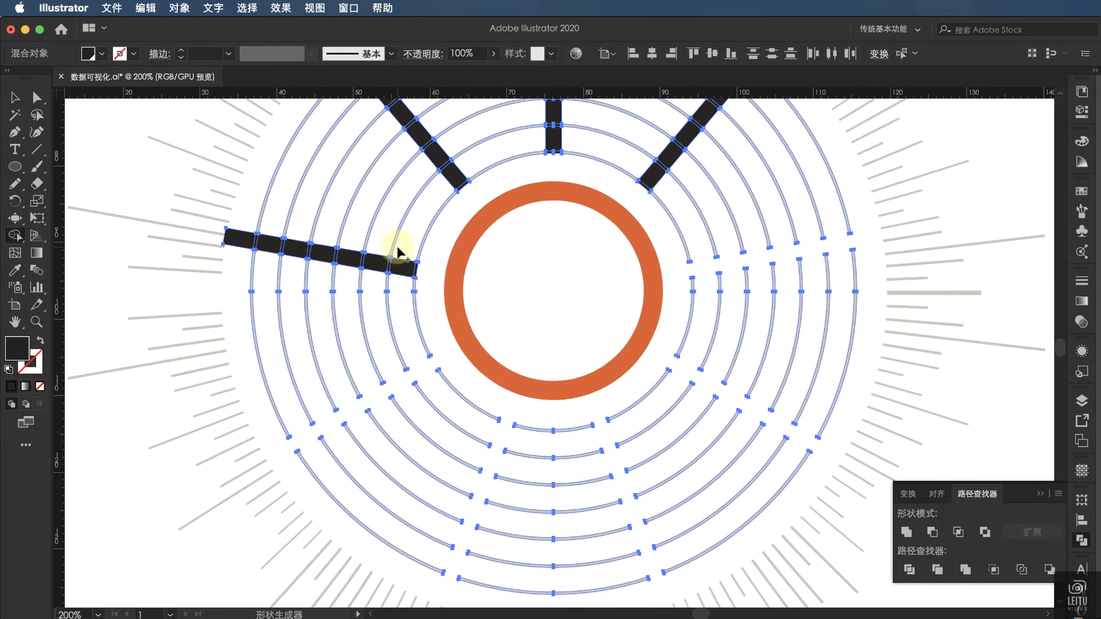
left_click_drag(422, 273, 370, 265)
left_click_drag(290, 256, 238, 235)
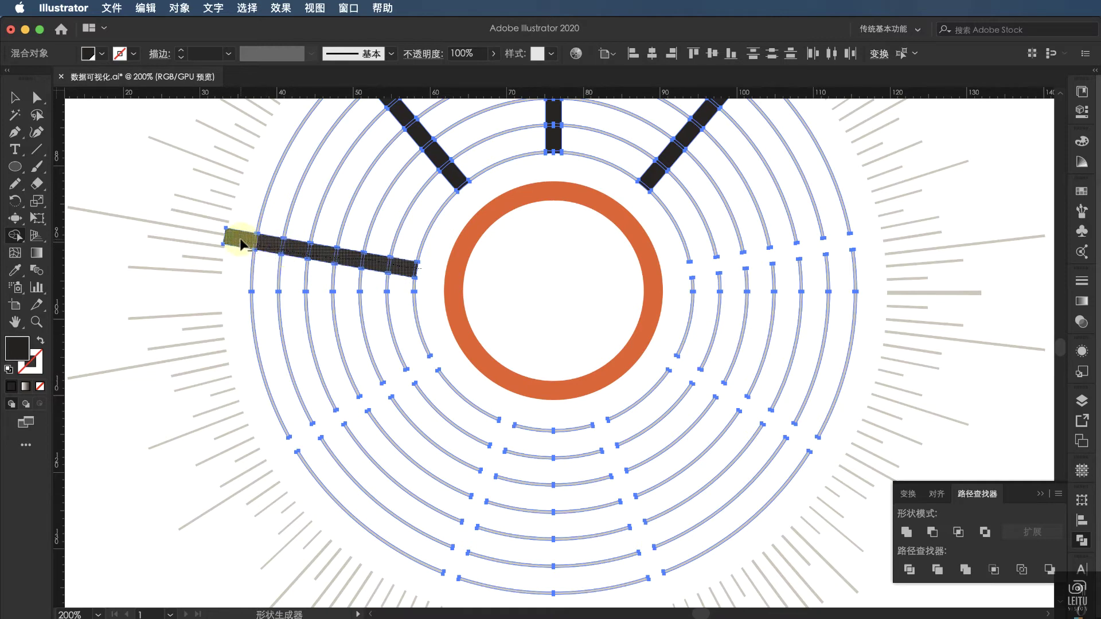
scroll(462, 211, "up", 5)
left_click_drag(466, 324, 345, 176)
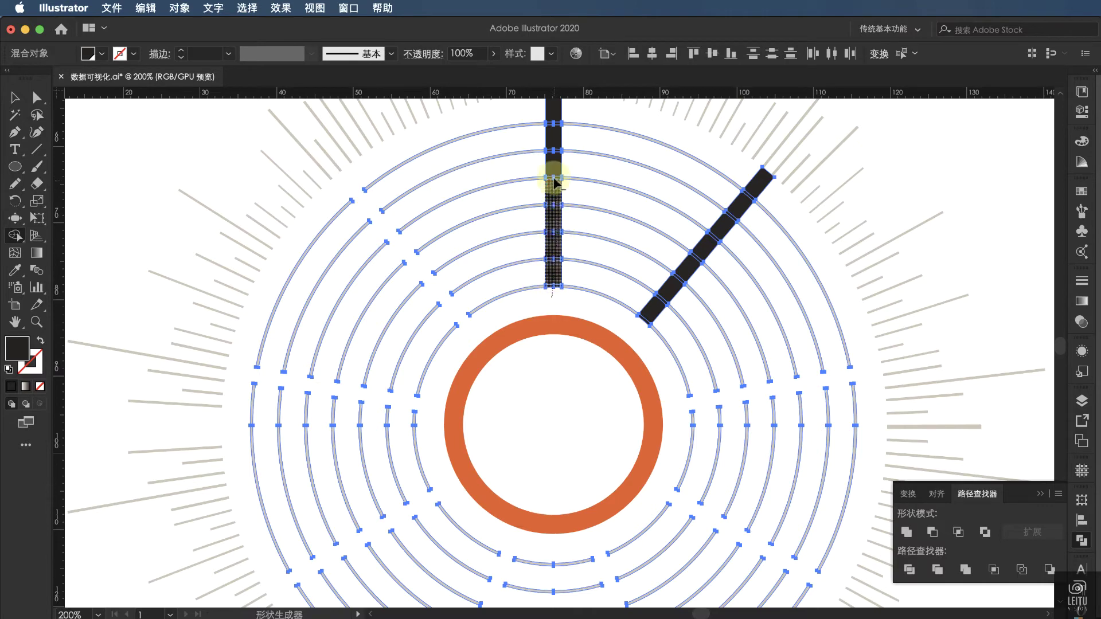
left_click_drag(554, 263, 556, 175)
scroll(551, 207, "up", 3)
left_click_drag(551, 227, 552, 167)
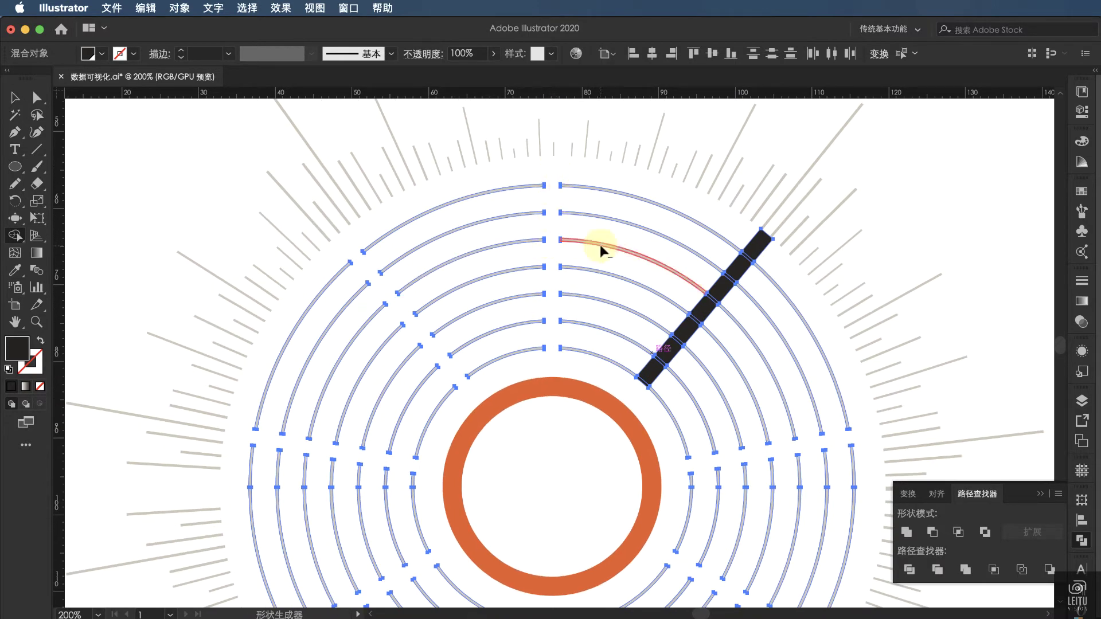
left_click_drag(637, 388, 765, 238)
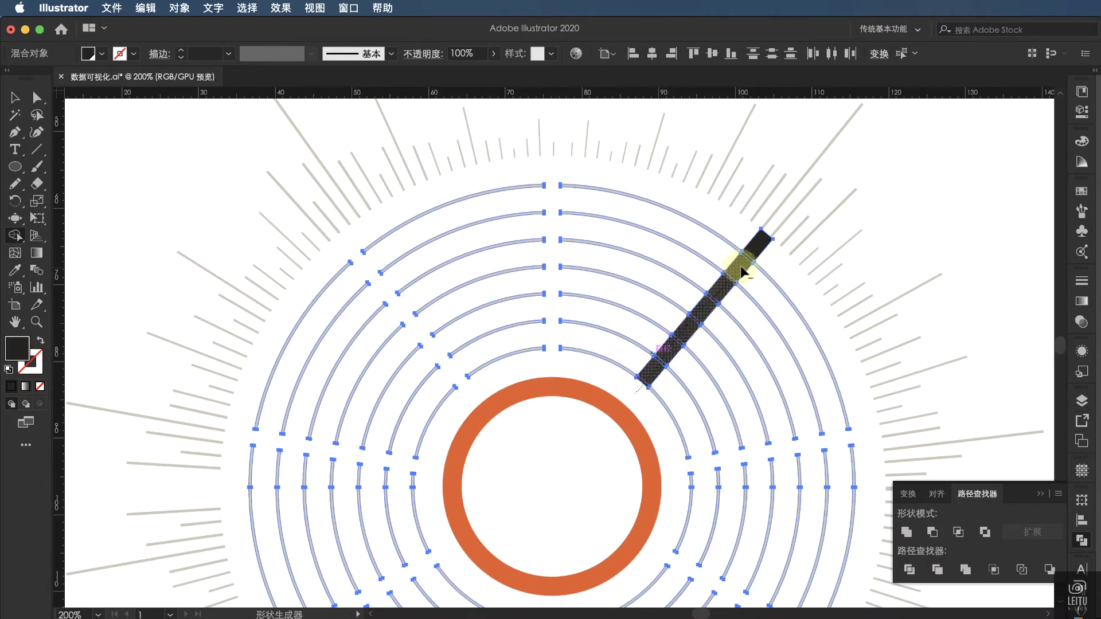
Step: Zoom out to the whole poster and check the grey arcs by selecting them
key("v")
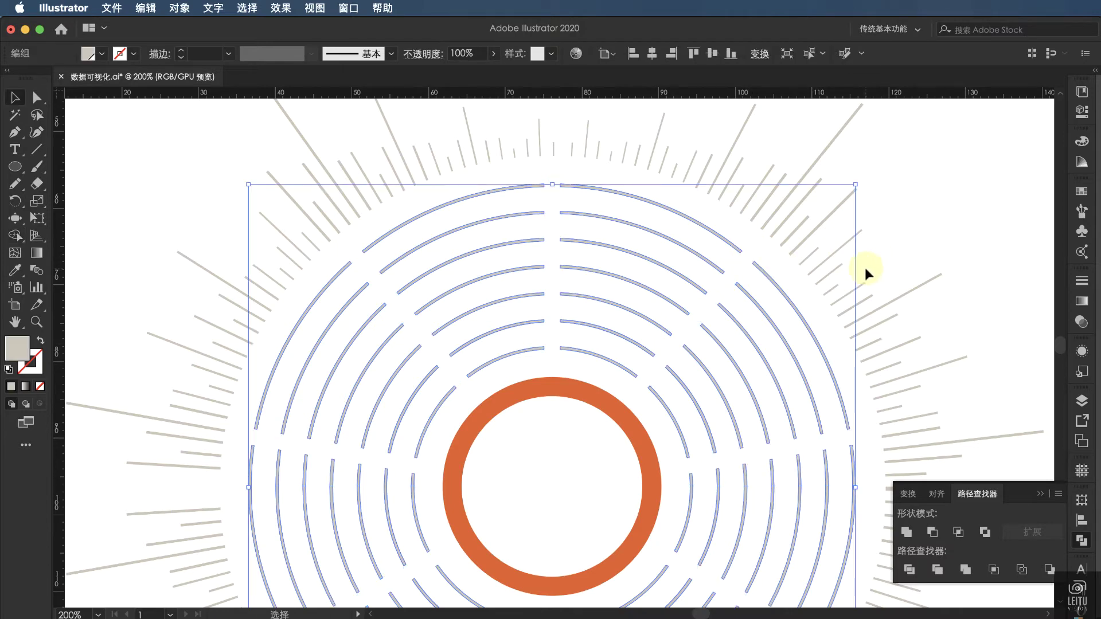
left_click(923, 253)
key("super+1")
key("super+minus")
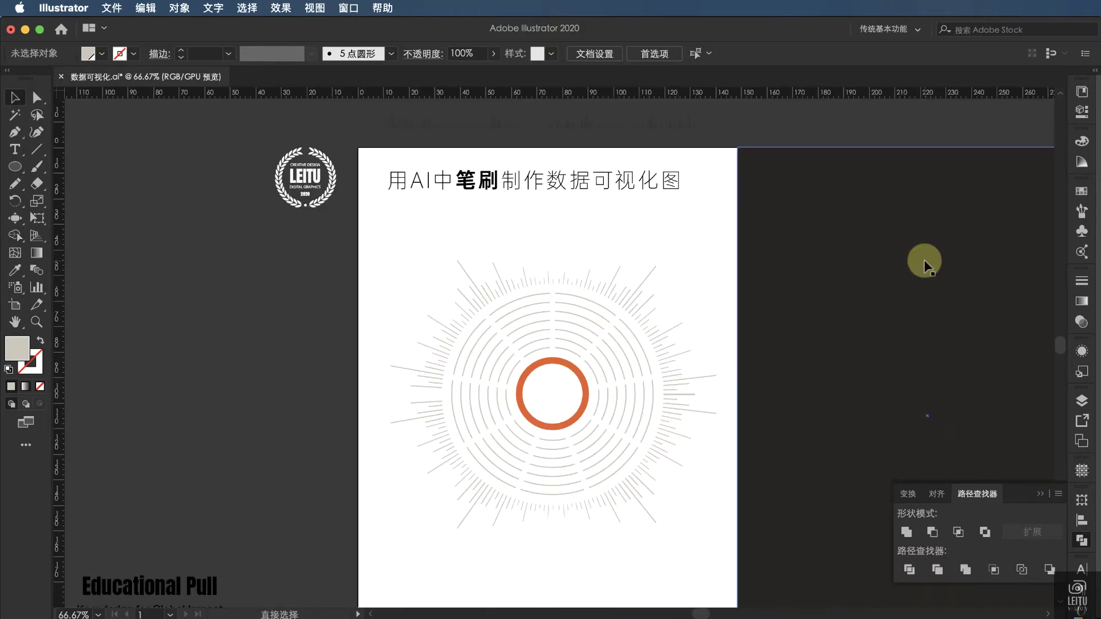
scroll(924, 259, "left", 3)
left_click(732, 345)
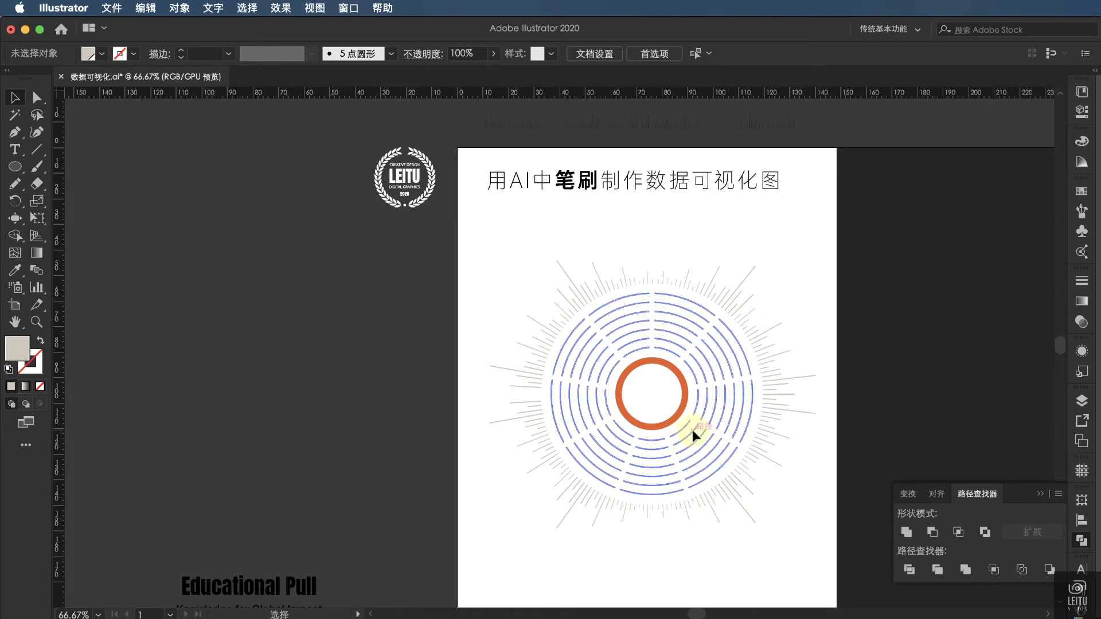
left_click(768, 444)
left_click(665, 396)
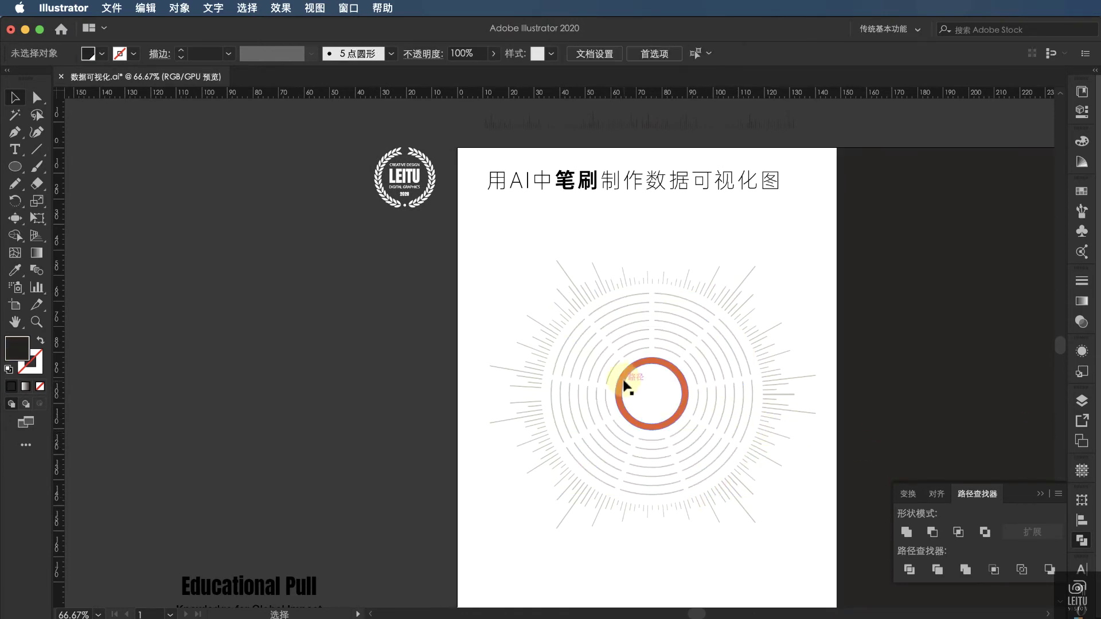
left_click(616, 373)
left_click(859, 407)
left_click(797, 461)
scroll(797, 461, "left", 1)
Step: Fill the orange centre ring with the light grey swatch and deselect it
left_click(682, 370)
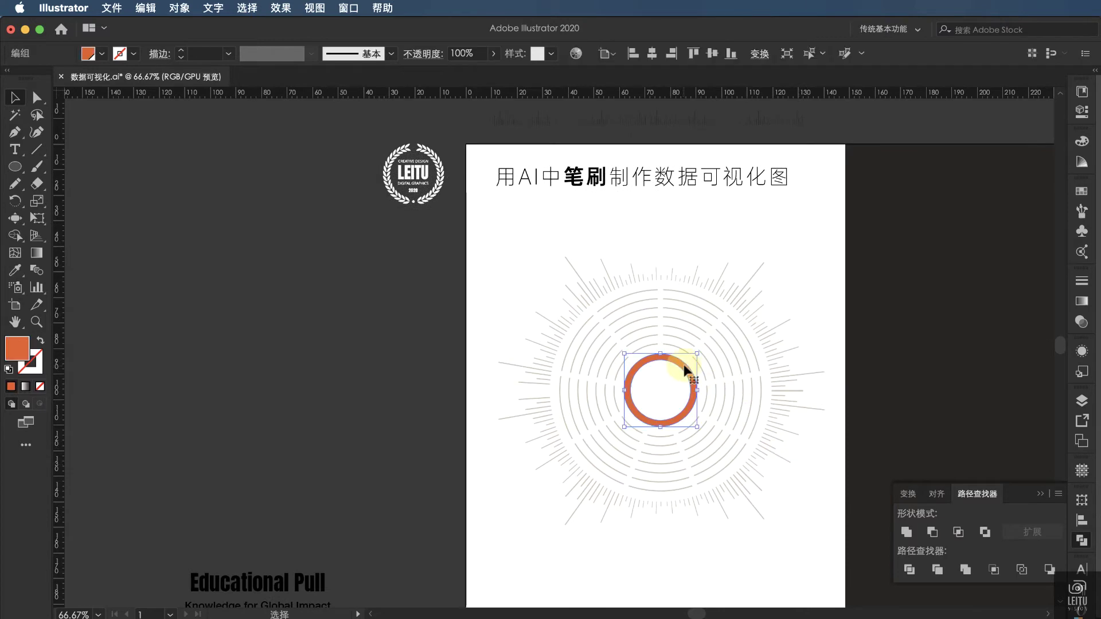
left_click(1082, 191)
left_click(923, 202)
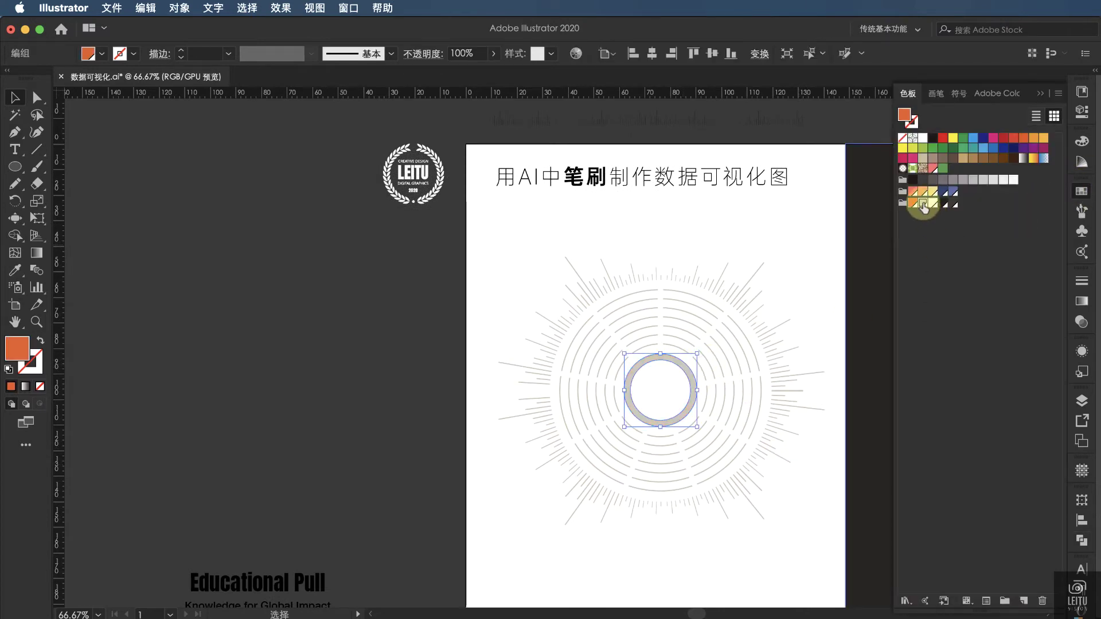
left_click(707, 249)
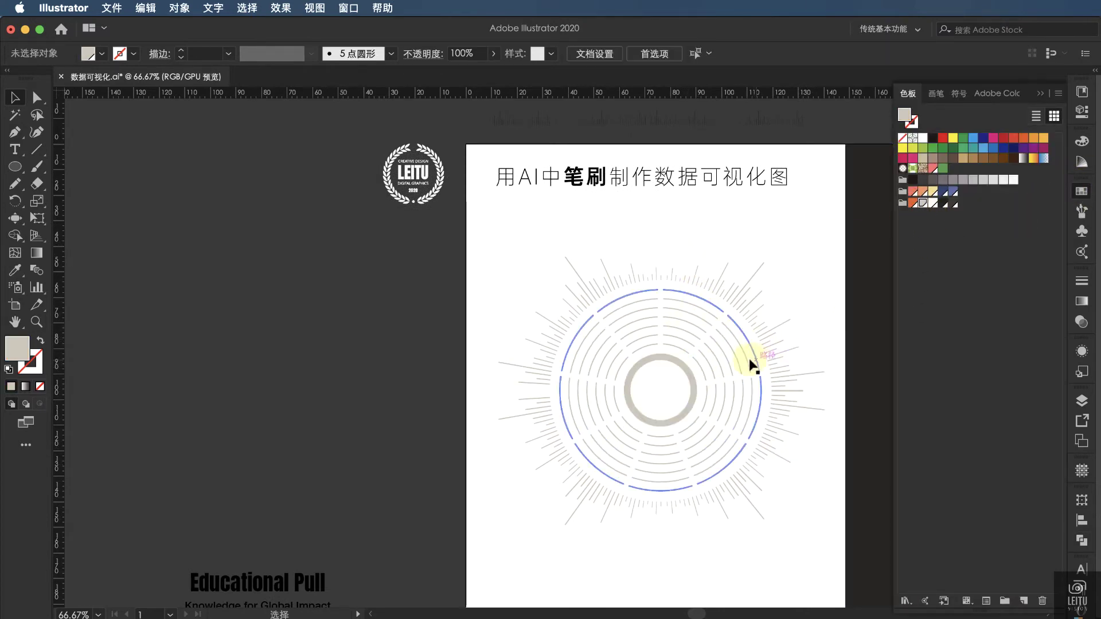
Step: Type '3.9' inside the ring in Anton Regular 24 pt and centre it
left_click(16, 151)
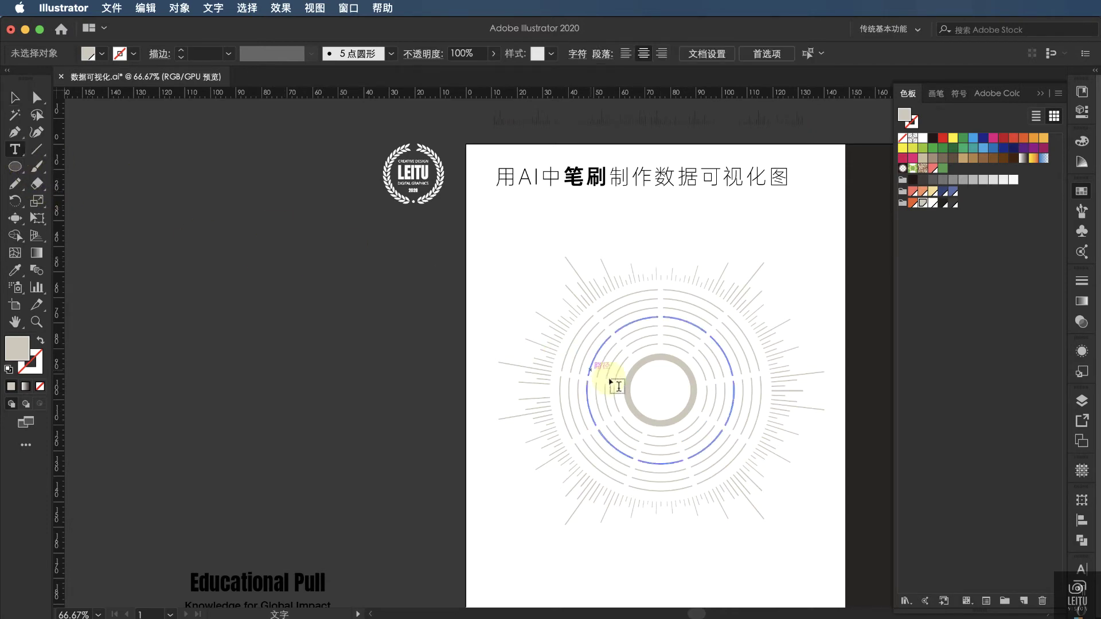
left_click(653, 388)
type("3.9")
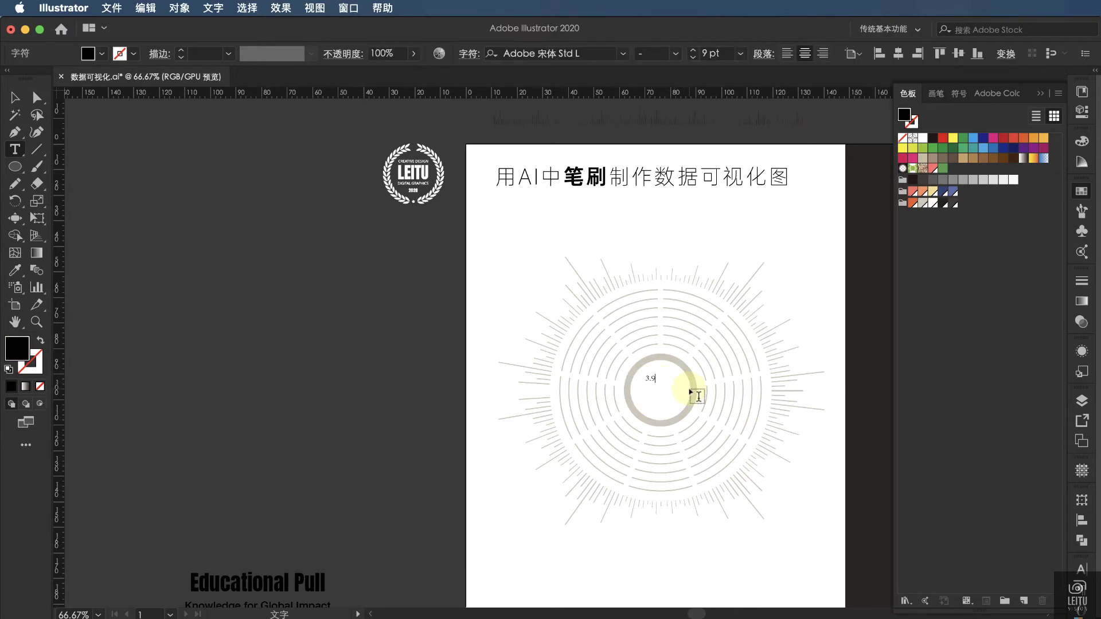
key("Escape")
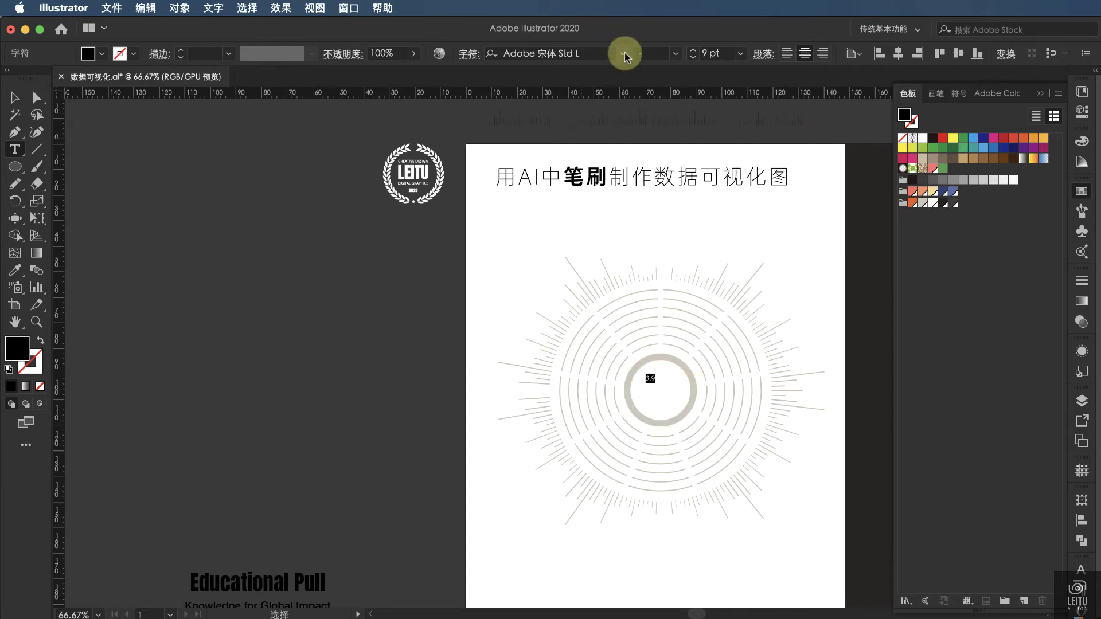
left_click(623, 53)
left_click(656, 170)
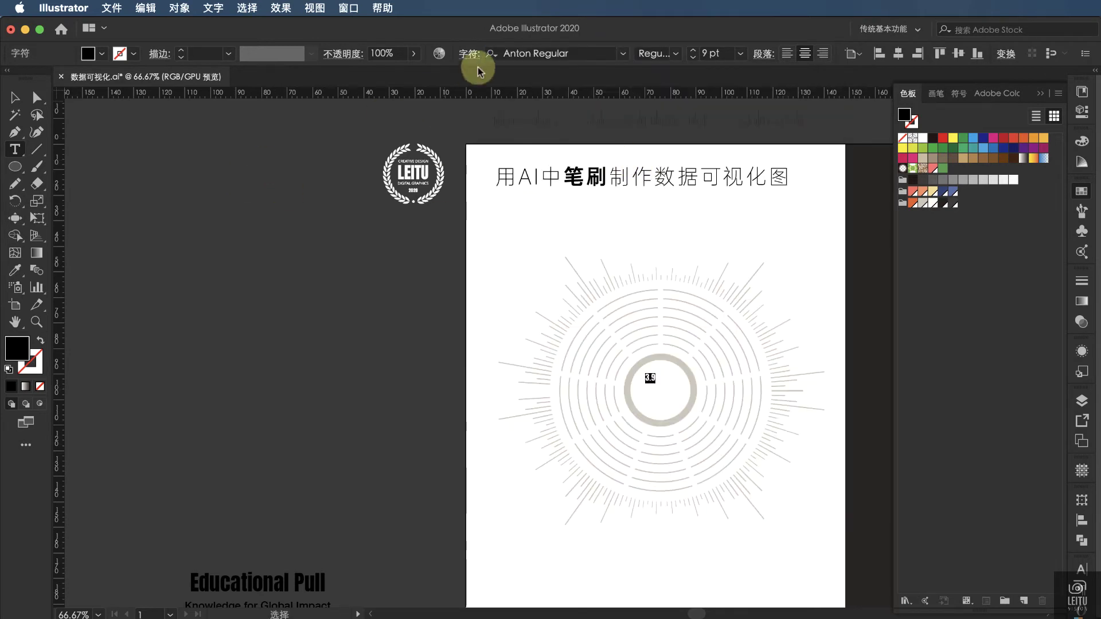
type("22")
left_click(693, 50)
type("24")
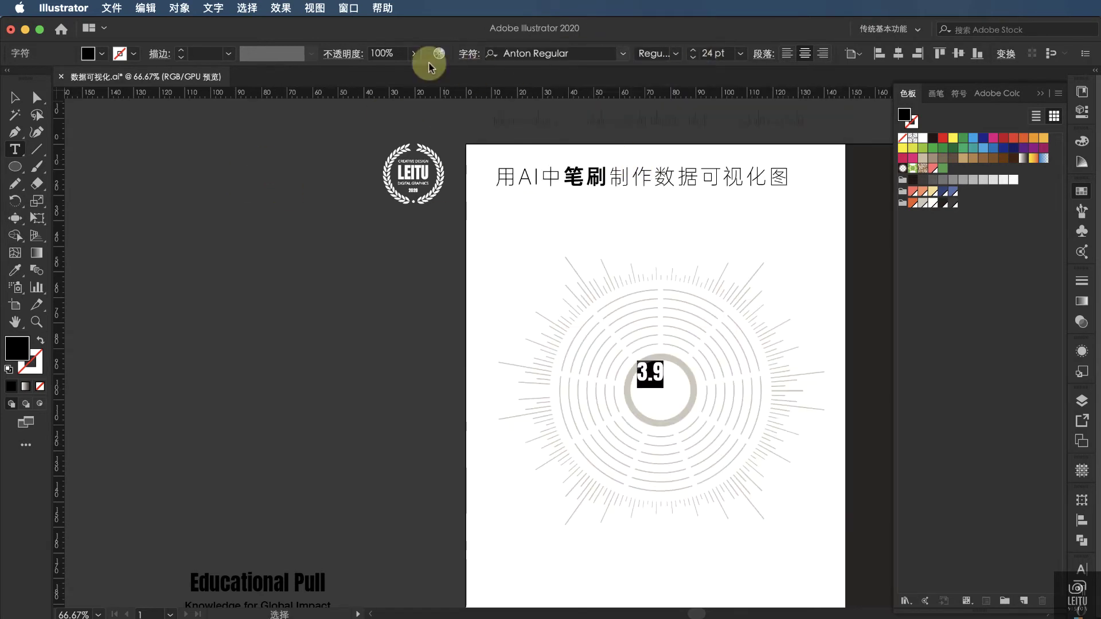
left_click(15, 97)
left_click(656, 374)
left_click_drag(655, 374, 668, 387)
Step: Type 'million' below the 3.9 and set it to Helvetica Neue Light 10 pt
left_click(14, 149)
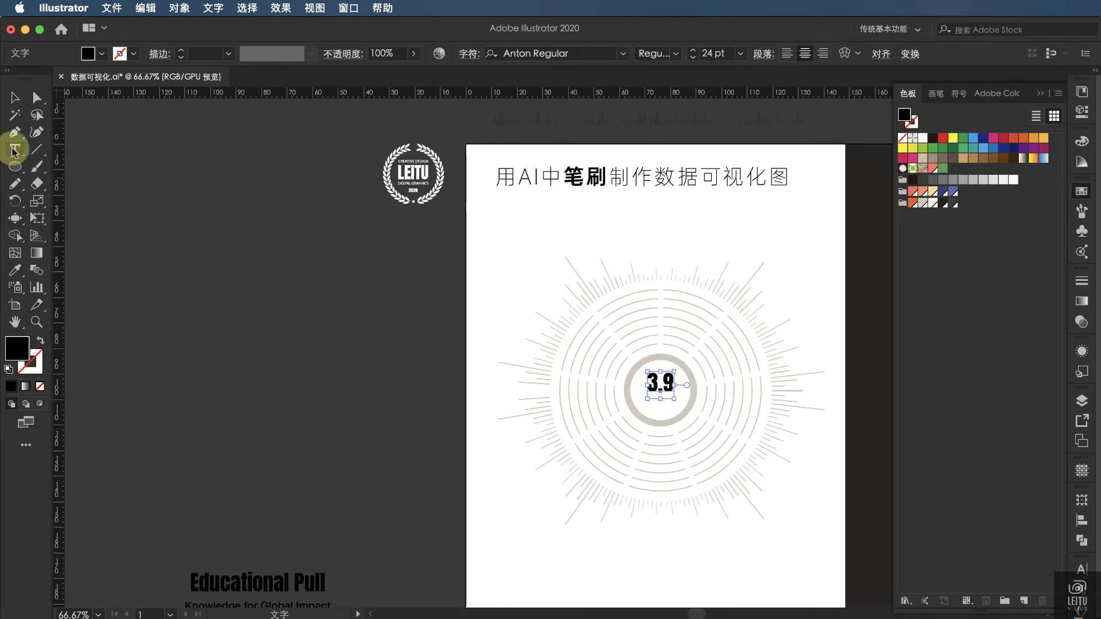
left_click(644, 404)
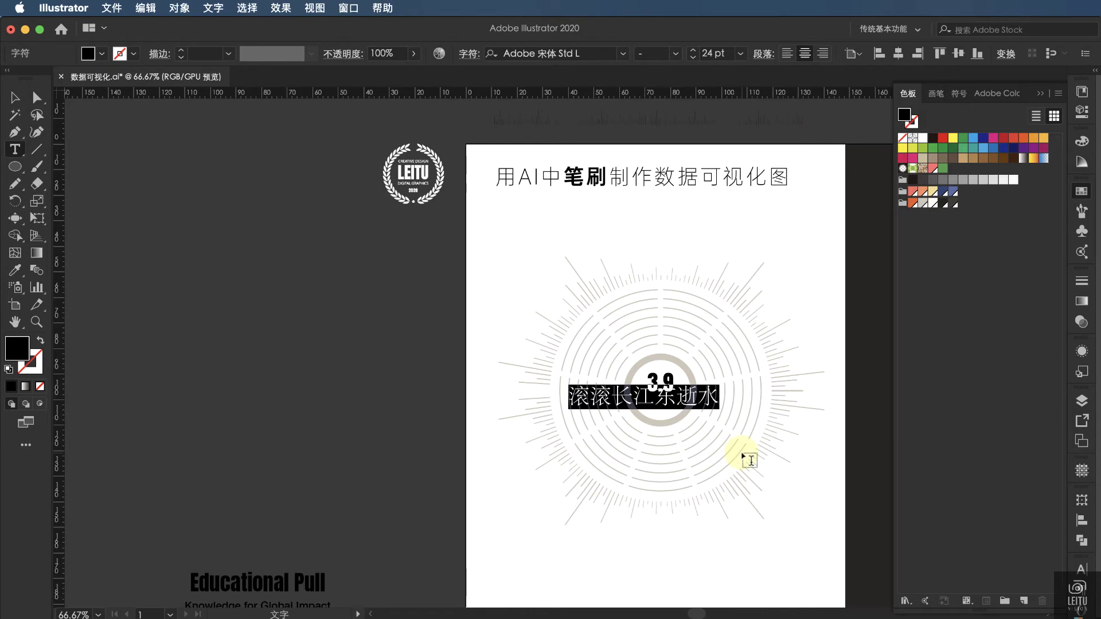
type("mi")
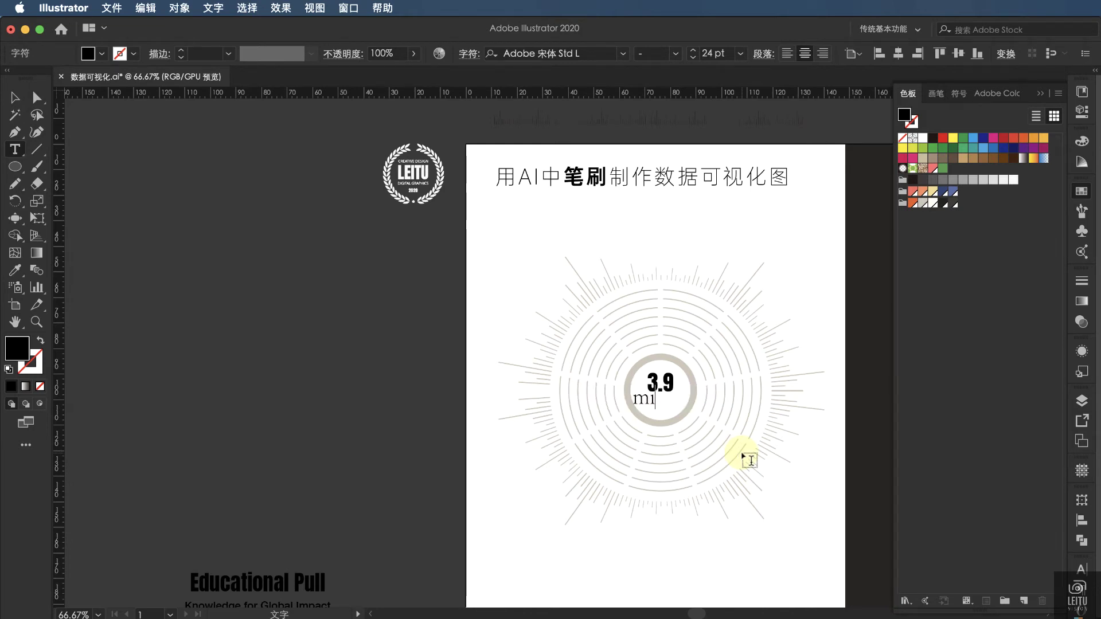
type("llion")
key("super+a")
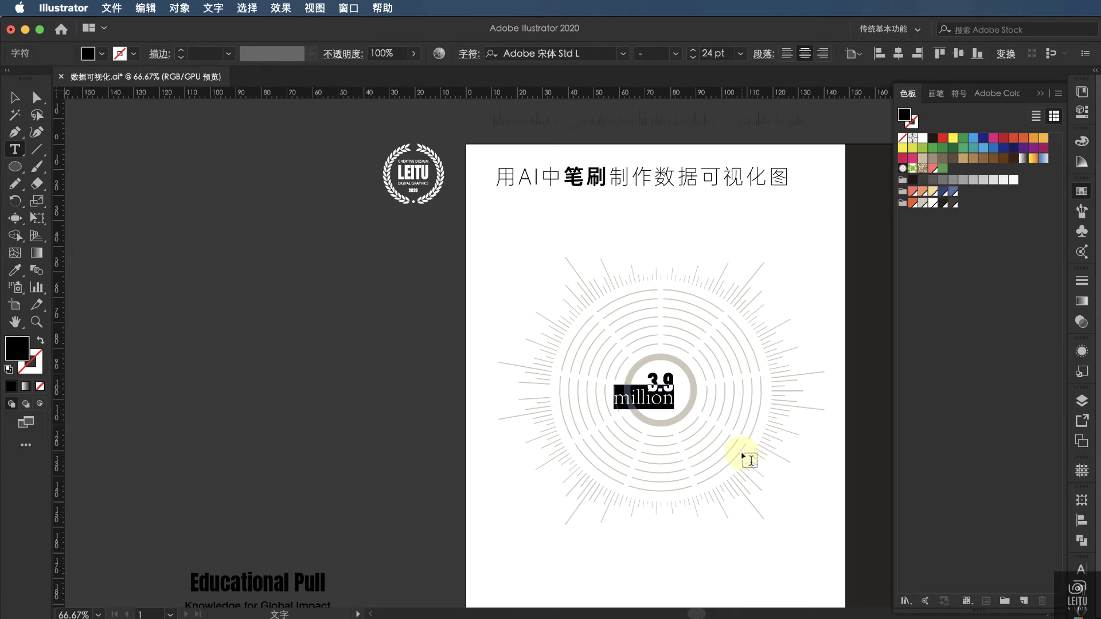
left_click(623, 54)
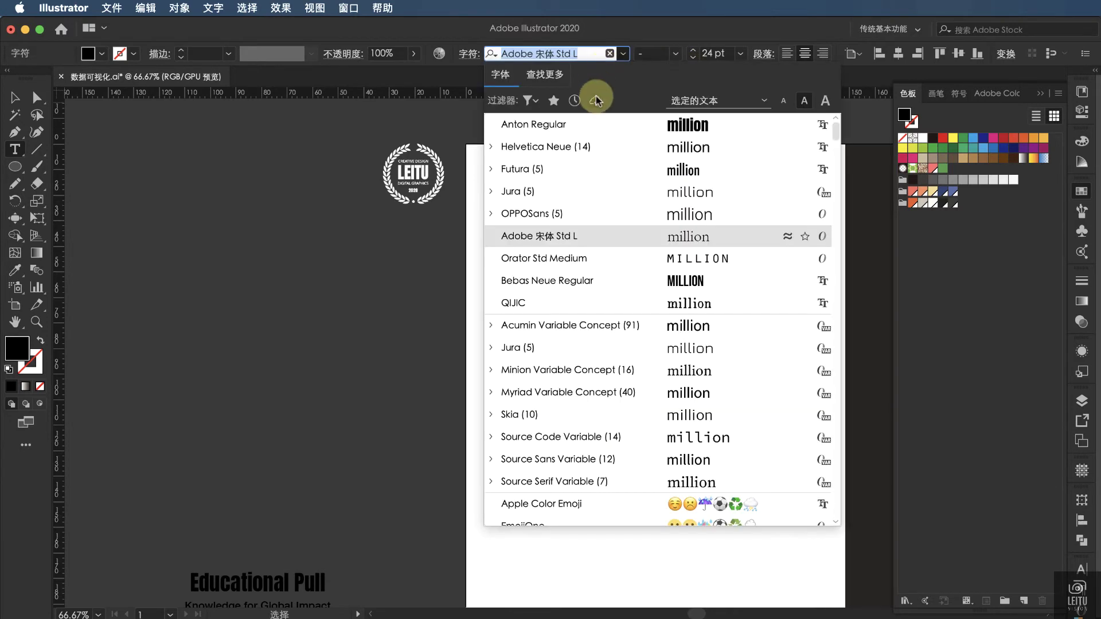
left_click(591, 147)
left_click(693, 58)
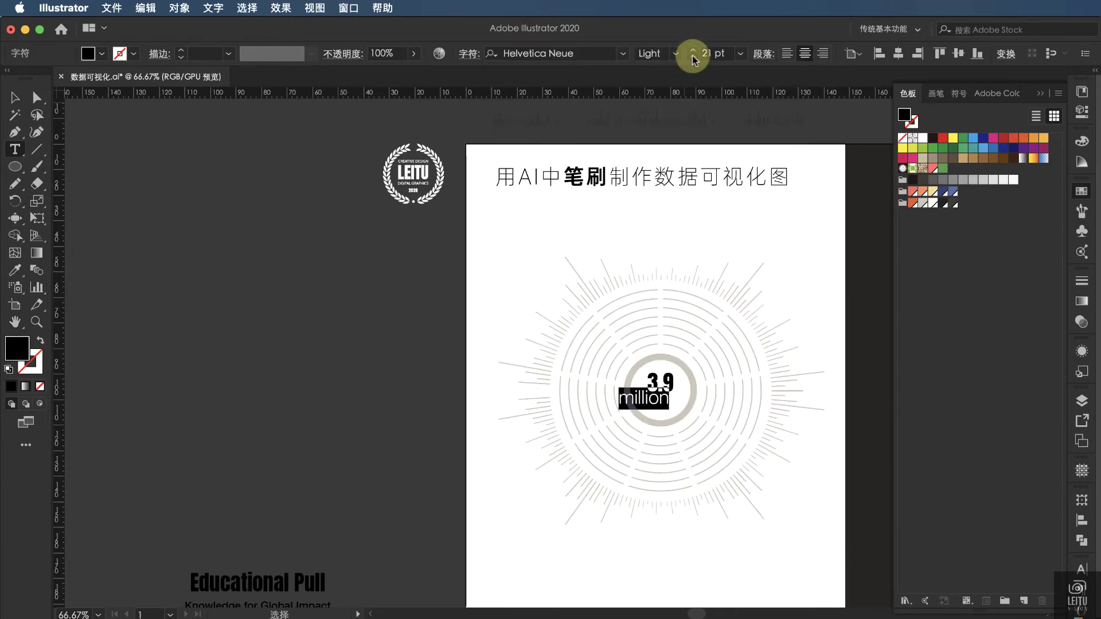
left_click(693, 58)
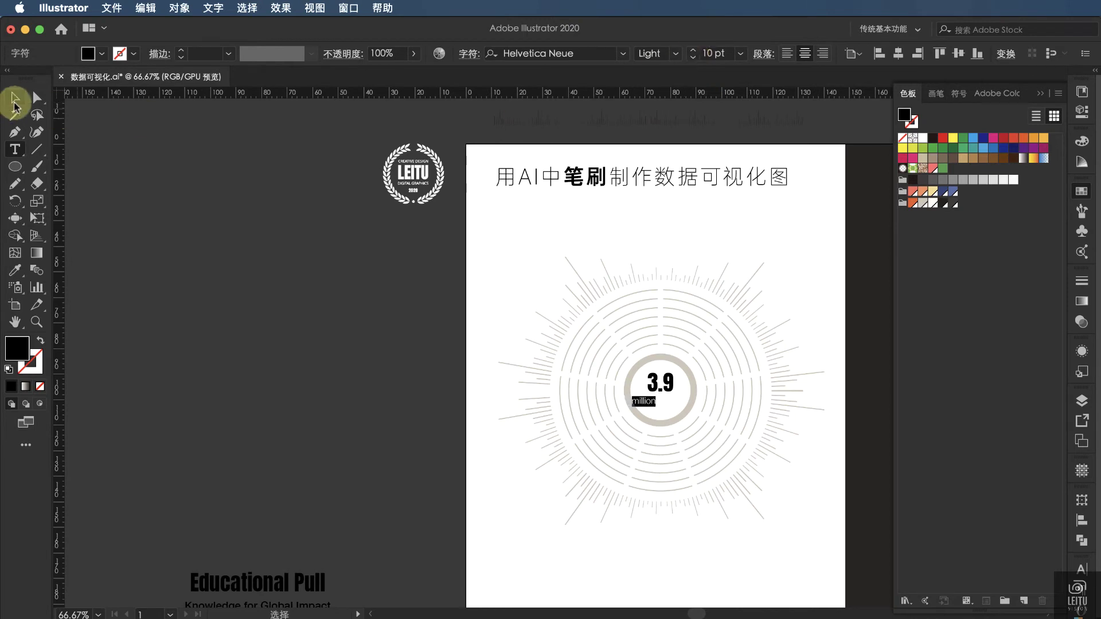
Step: Centre the word beneath 3.9 and make it All Caps as 'MILLION'
left_click(15, 98)
left_click_drag(649, 402, 662, 399)
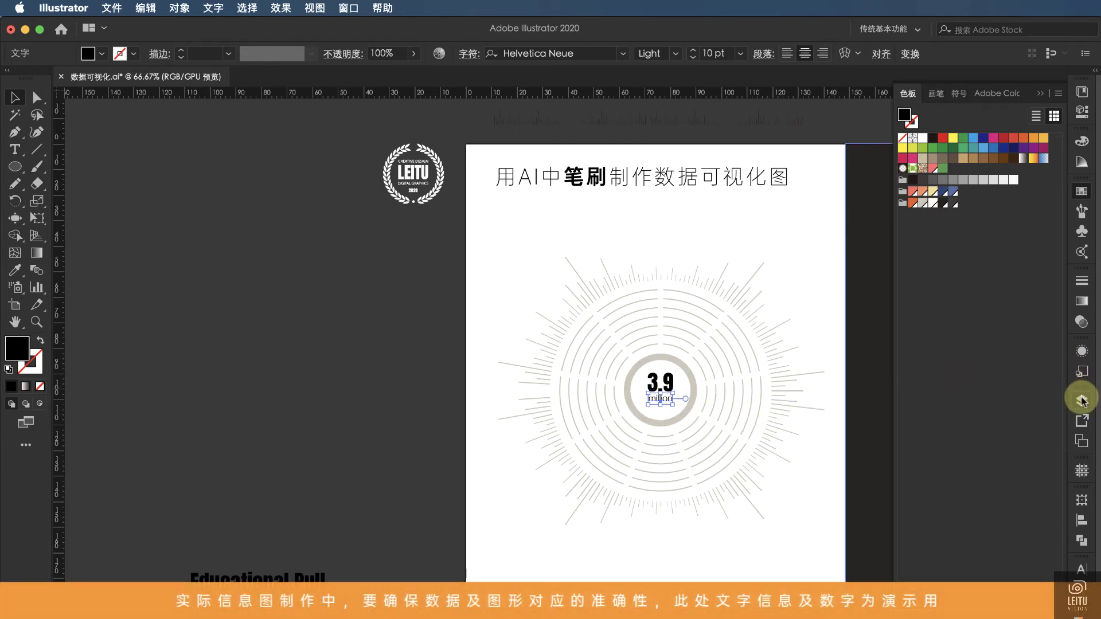
left_click(1078, 568)
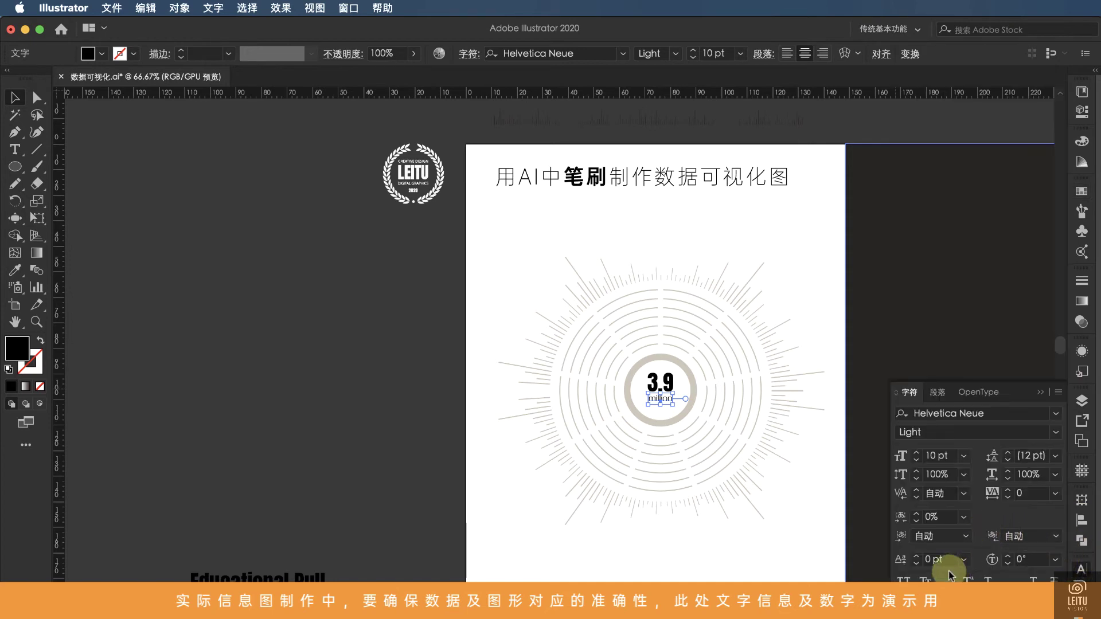
left_click(904, 579)
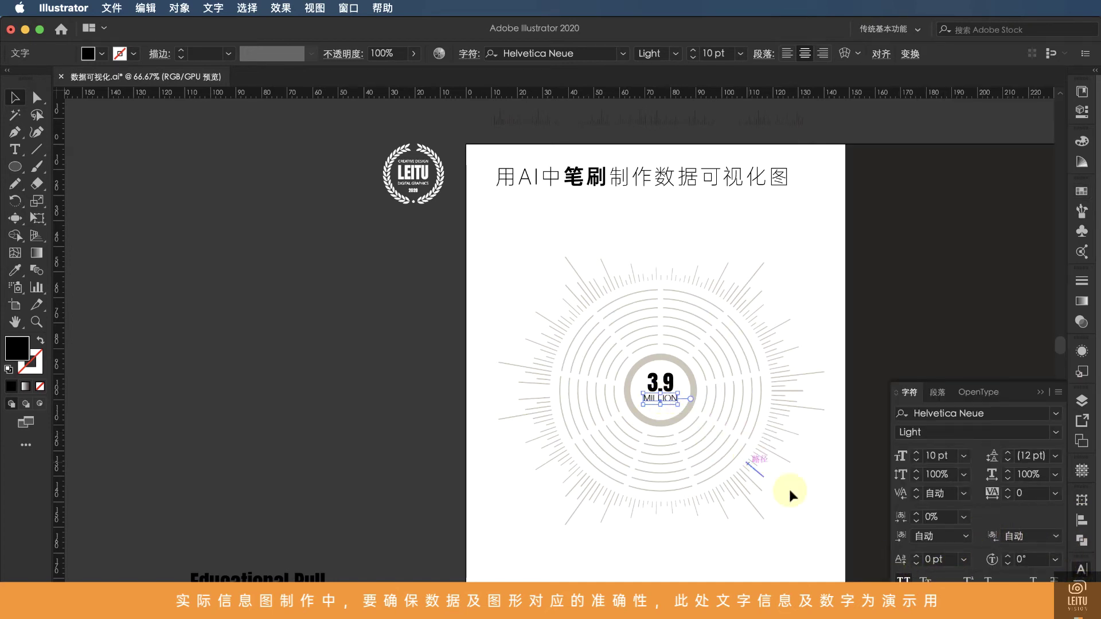
key("Down")
key("Down")
key("Down")
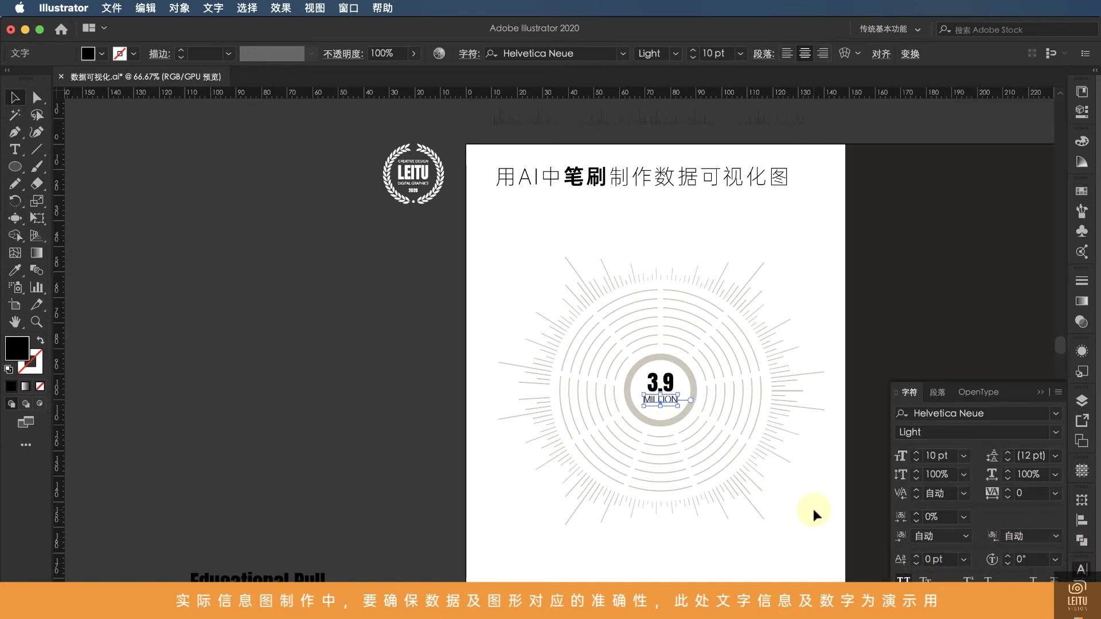
left_click(813, 508)
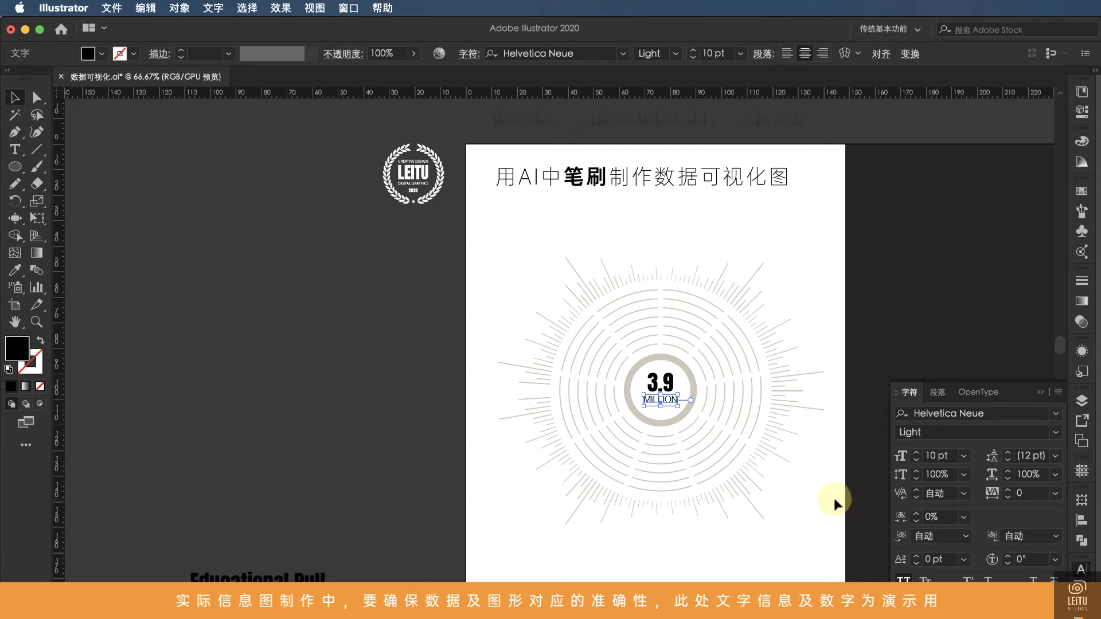
Step: Expand the 3.9 and MILLION text into outlines with Object > Expand
left_click(672, 384)
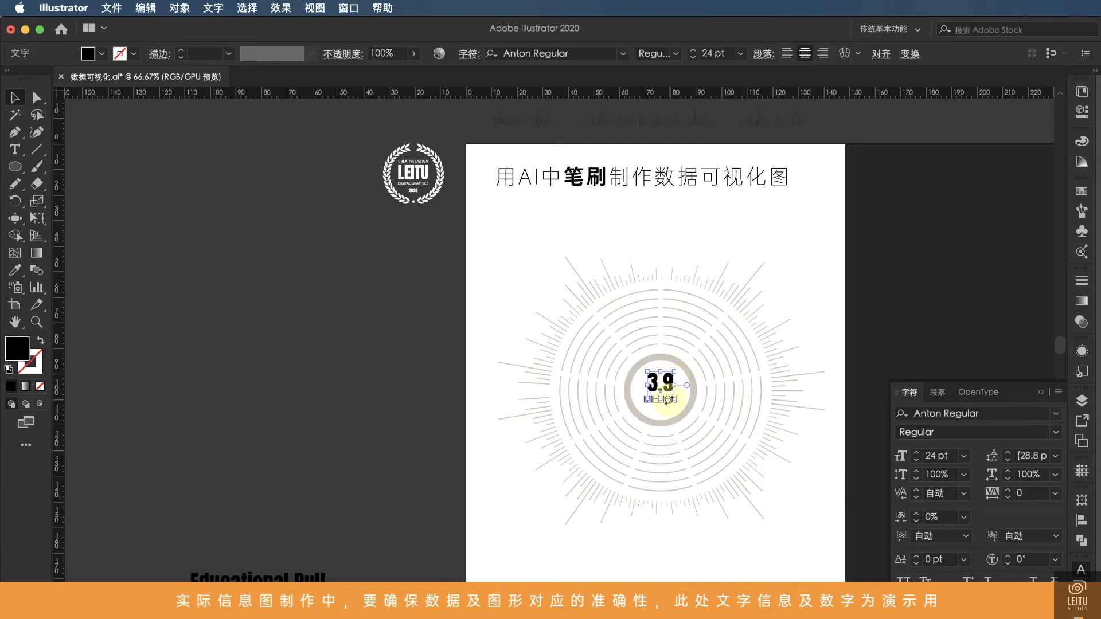
left_click(180, 8)
left_click(186, 165)
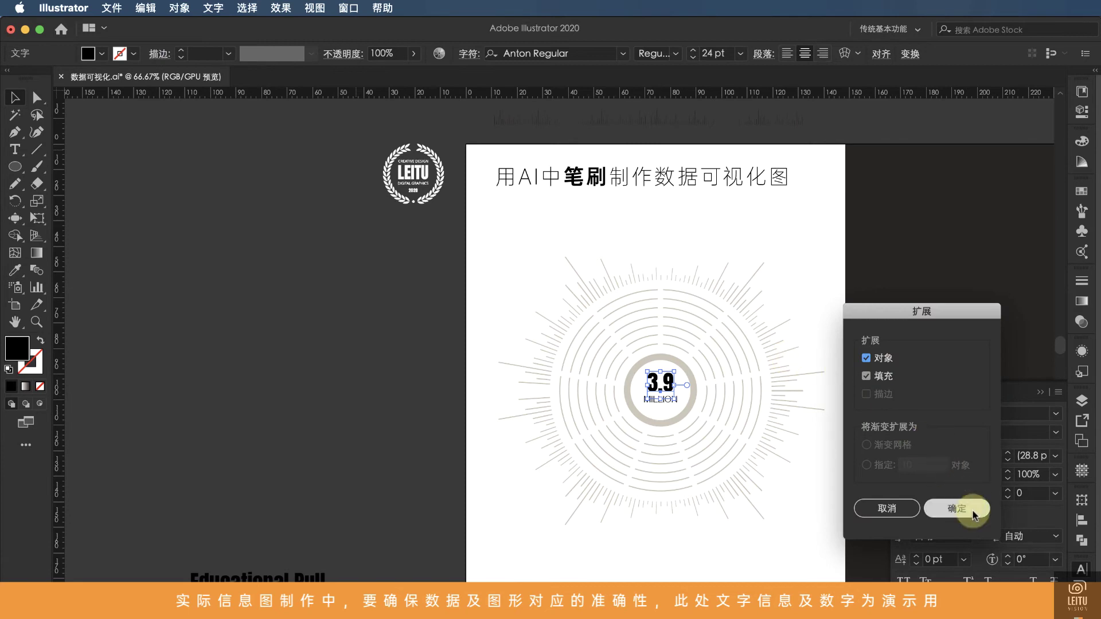
left_click(957, 509)
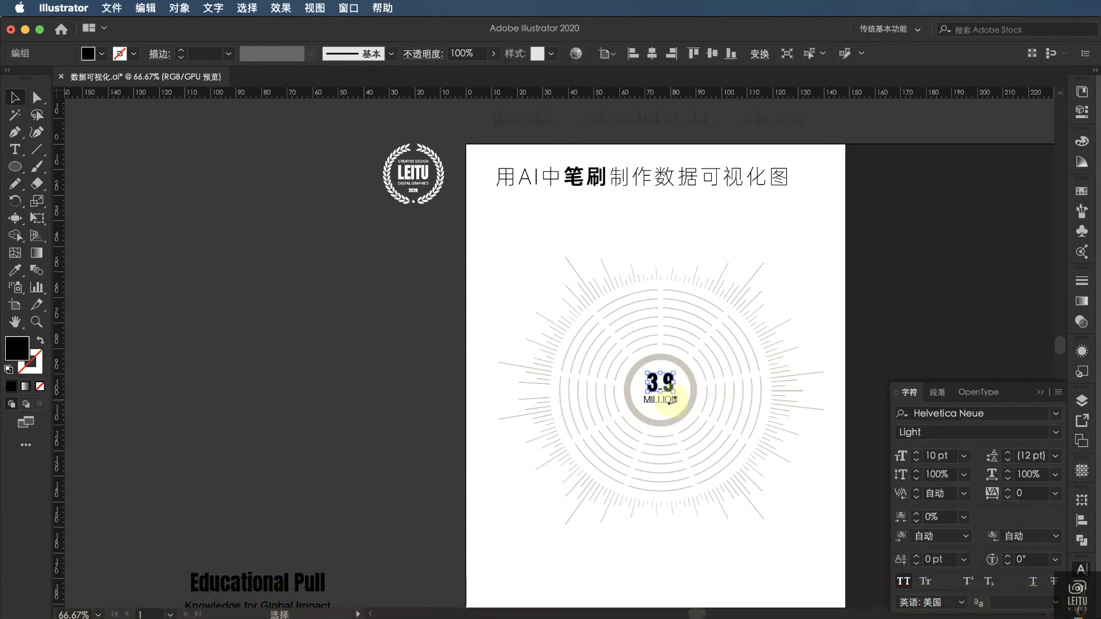
left_click(671, 402)
left_click(179, 7)
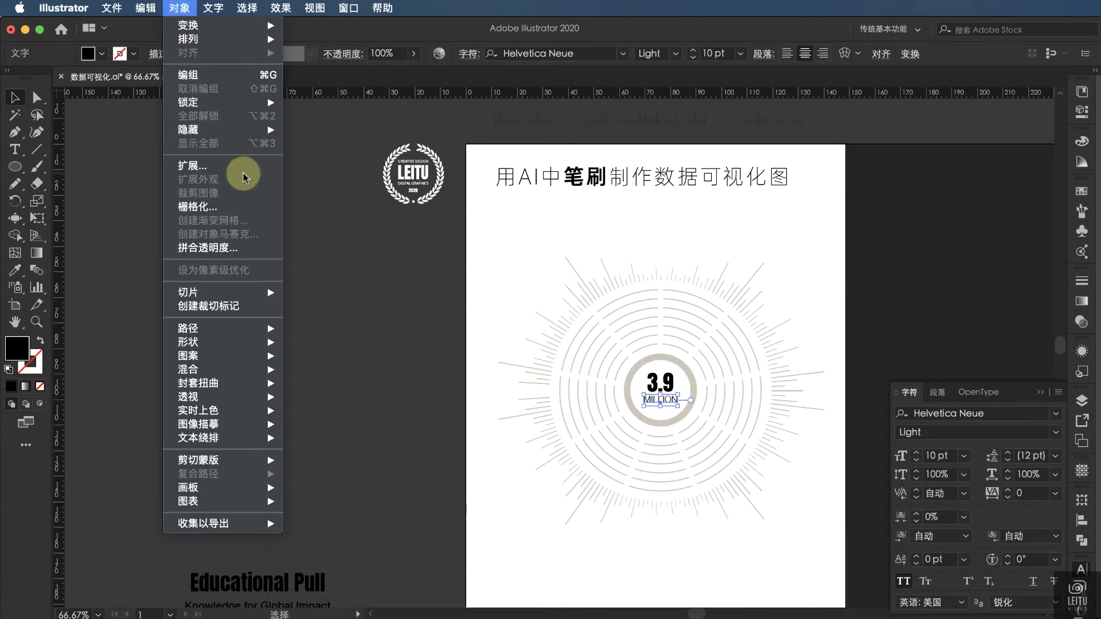
left_click(286, 174)
left_click(957, 509)
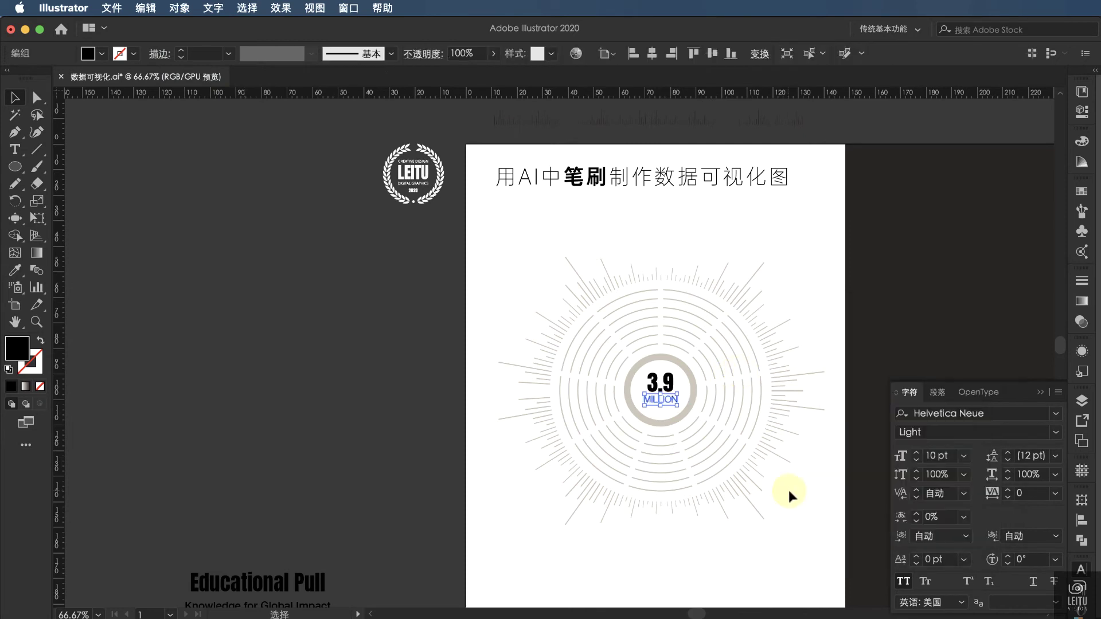
left_click(788, 487)
Step: Select the outlined 3.9 and MILLION together and nudge them to centre inside the grey ring
left_click(667, 396)
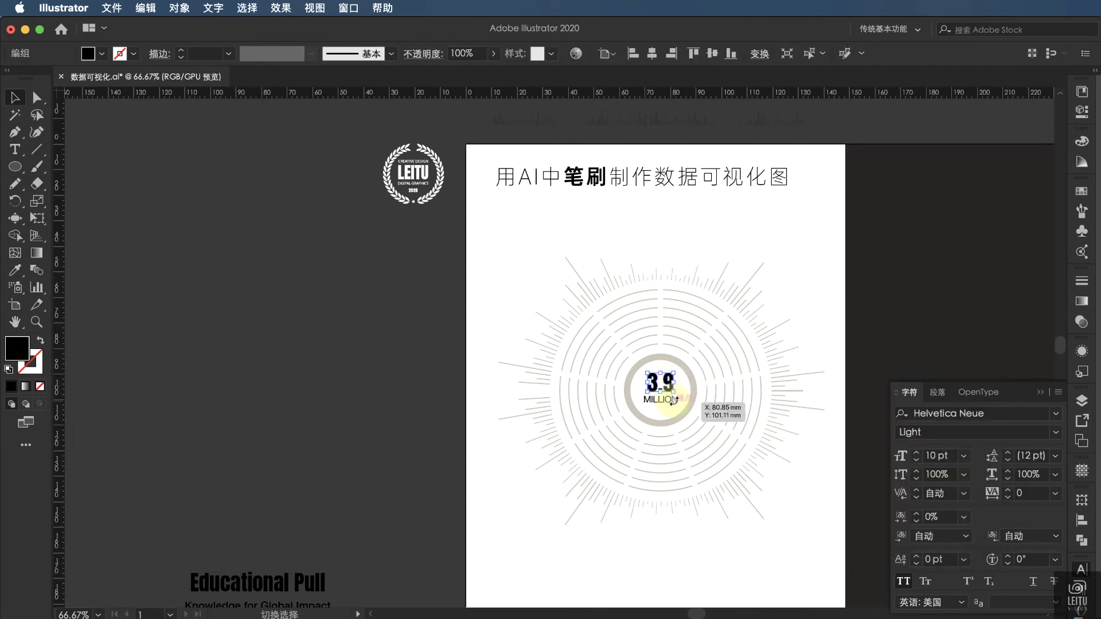
key("a")
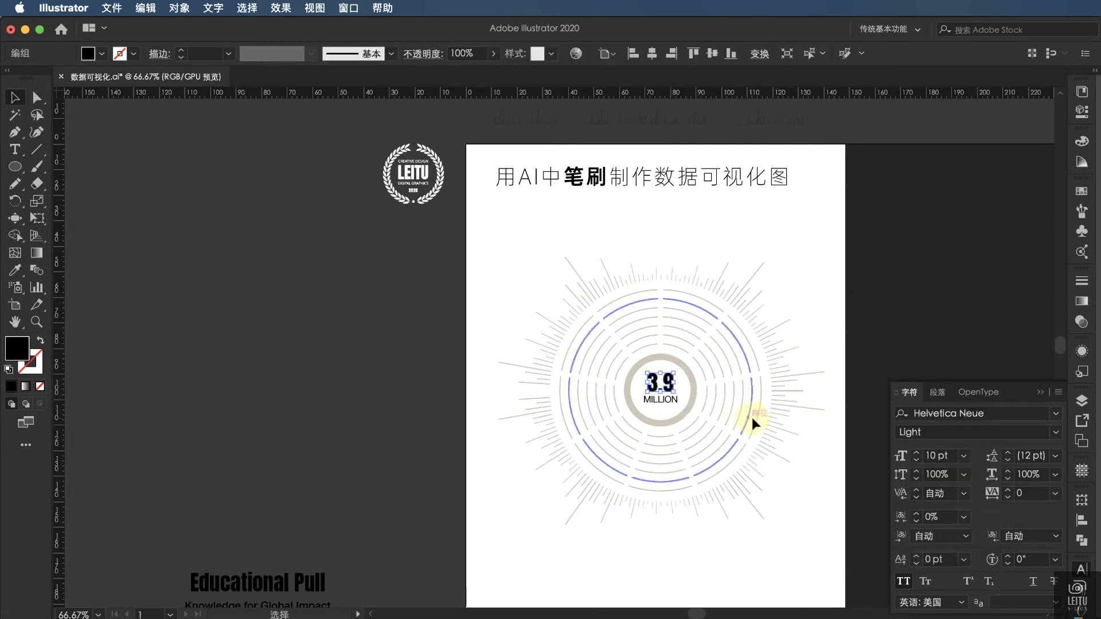
key("ctrl+equal")
key("ctrl+equal")
key("ctrl+equal")
key("v")
left_click(578, 383)
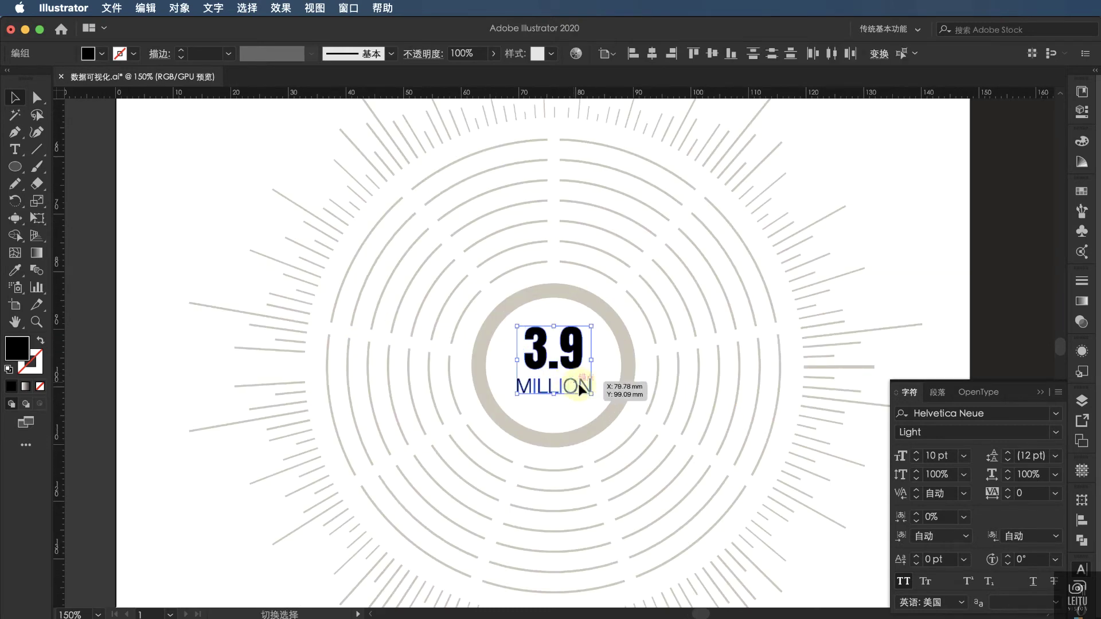
left_click_drag(570, 363, 571, 367)
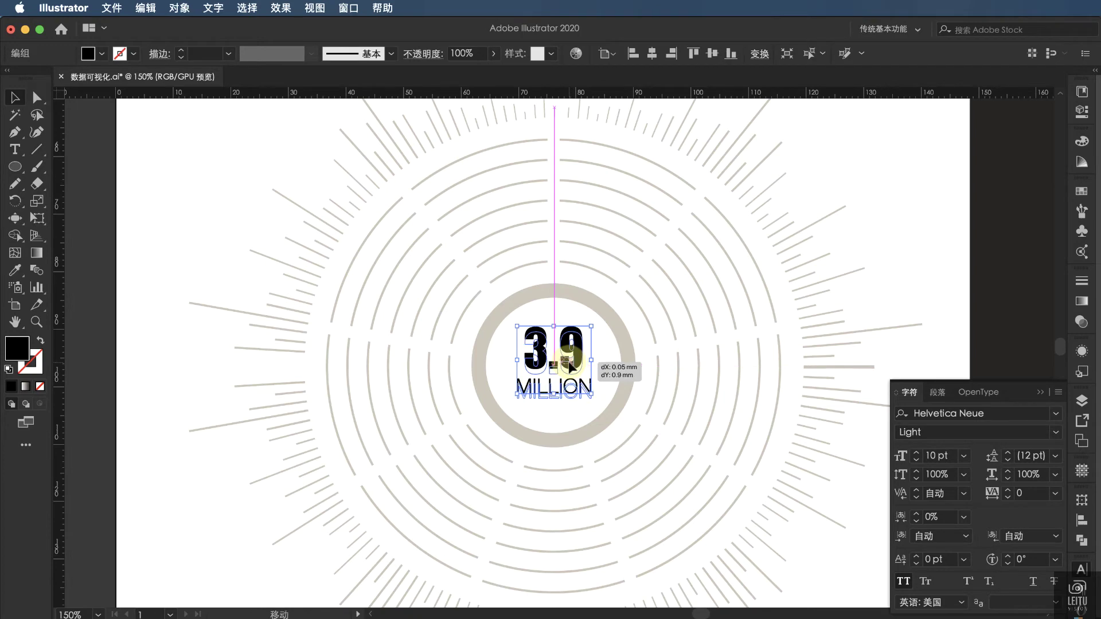
left_click_drag(572, 367, 571, 367)
left_click(877, 289)
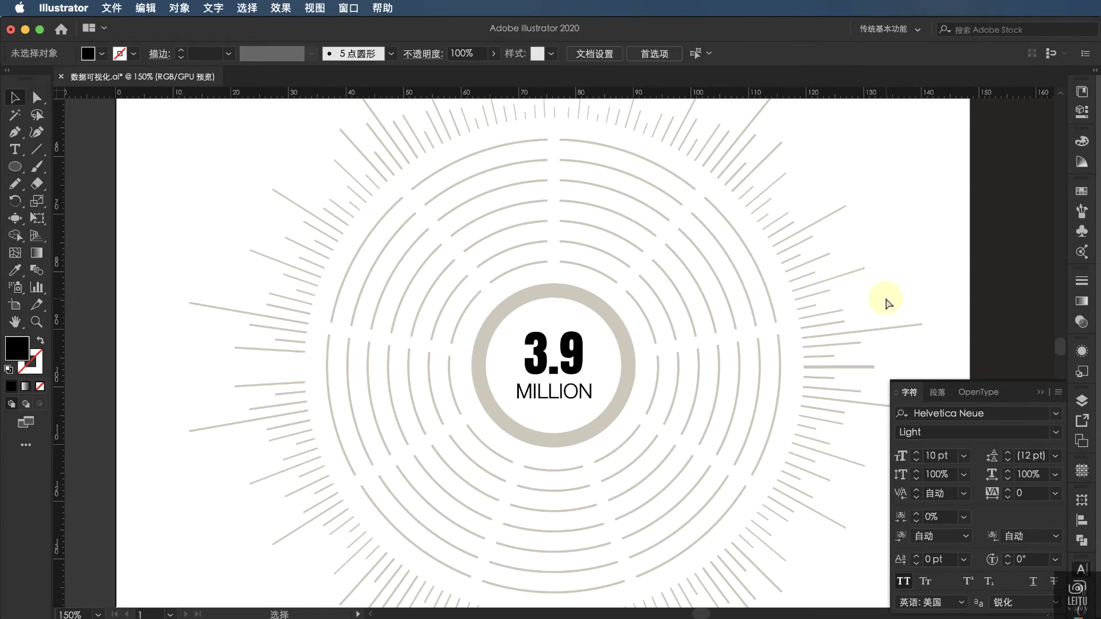
key("ctrl+minus")
key("ctrl+minus")
Step: Isolate the dashed ring group and colour the inner ring salmon red
key("a")
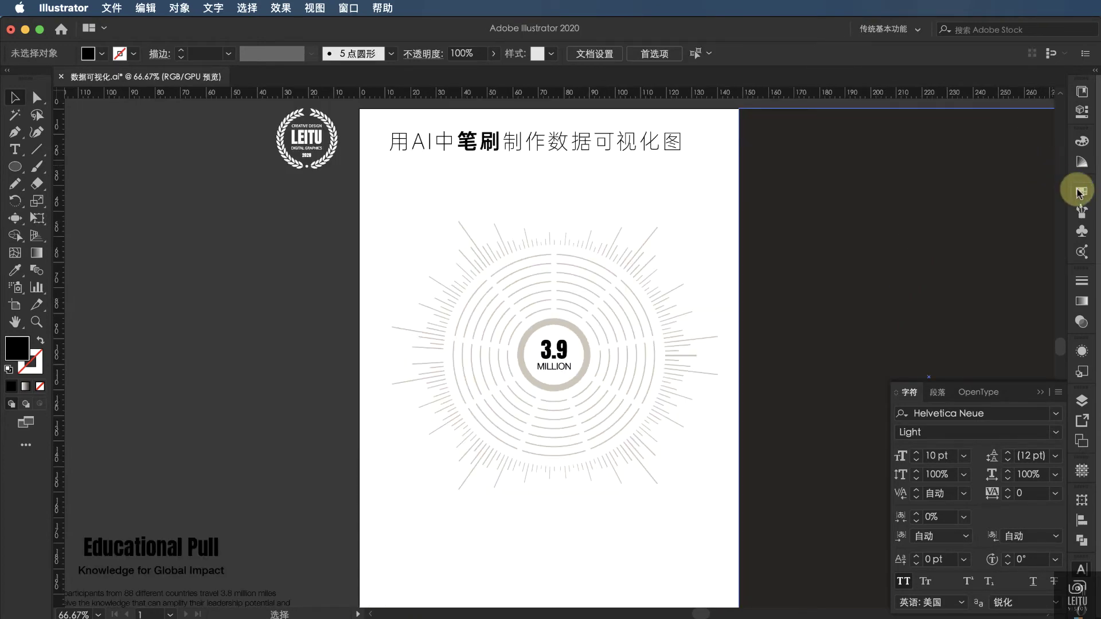
left_click(1081, 191)
left_click(582, 274)
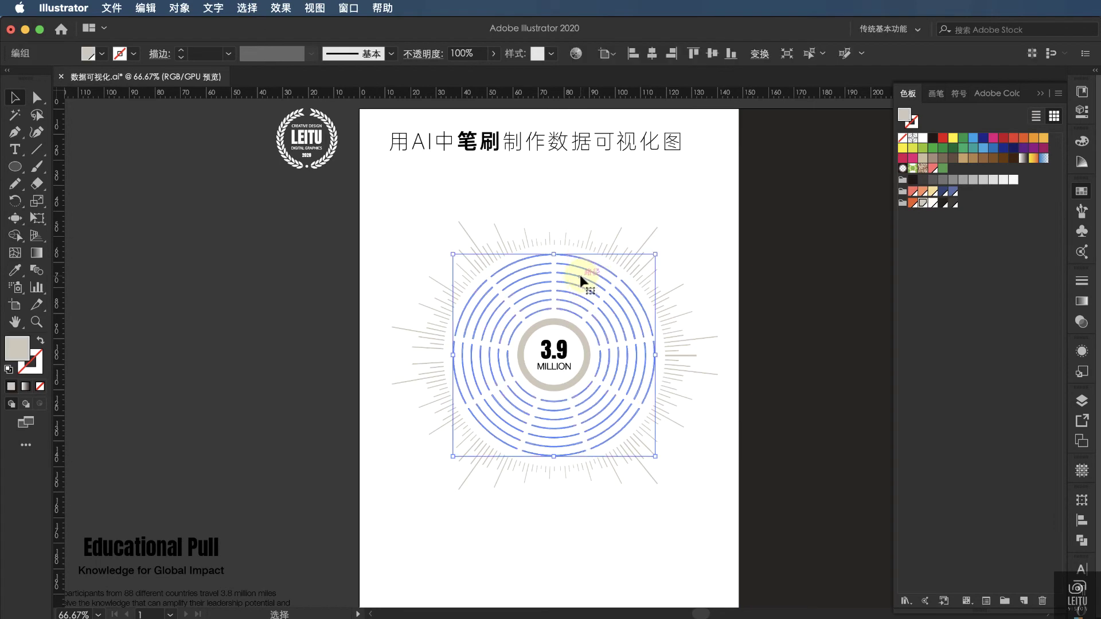
double_click(580, 274)
left_click(780, 315)
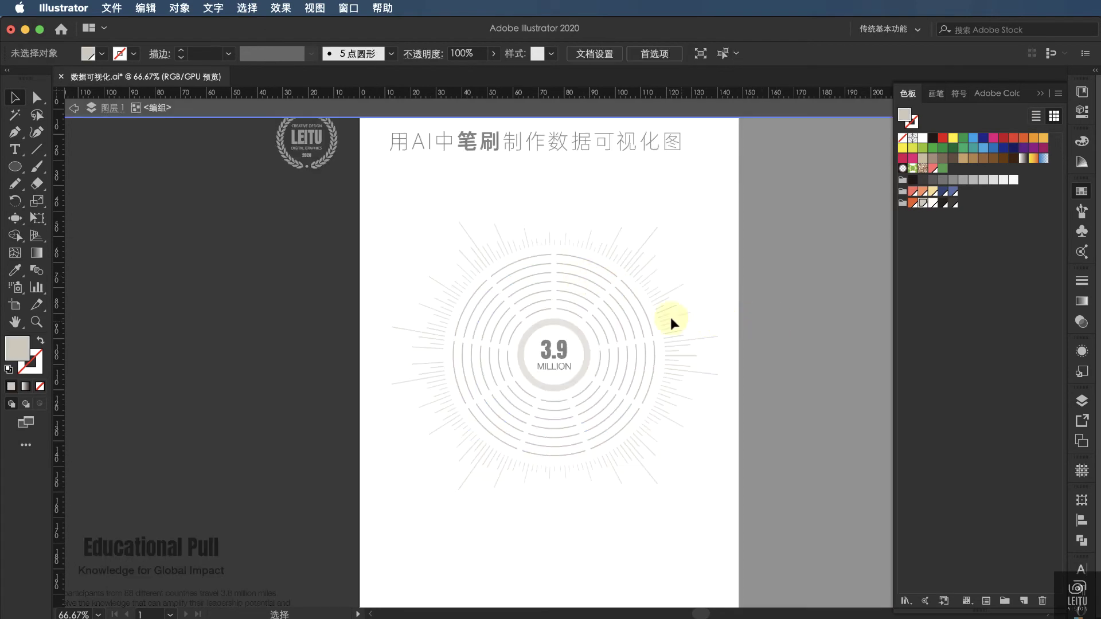
left_click(597, 330)
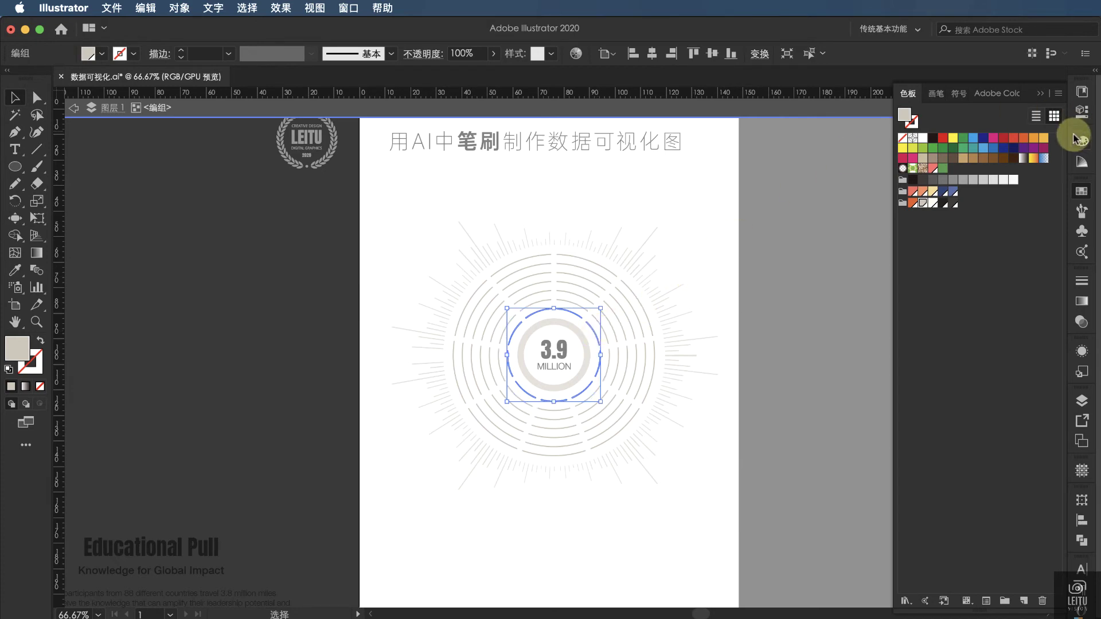
left_click(912, 190)
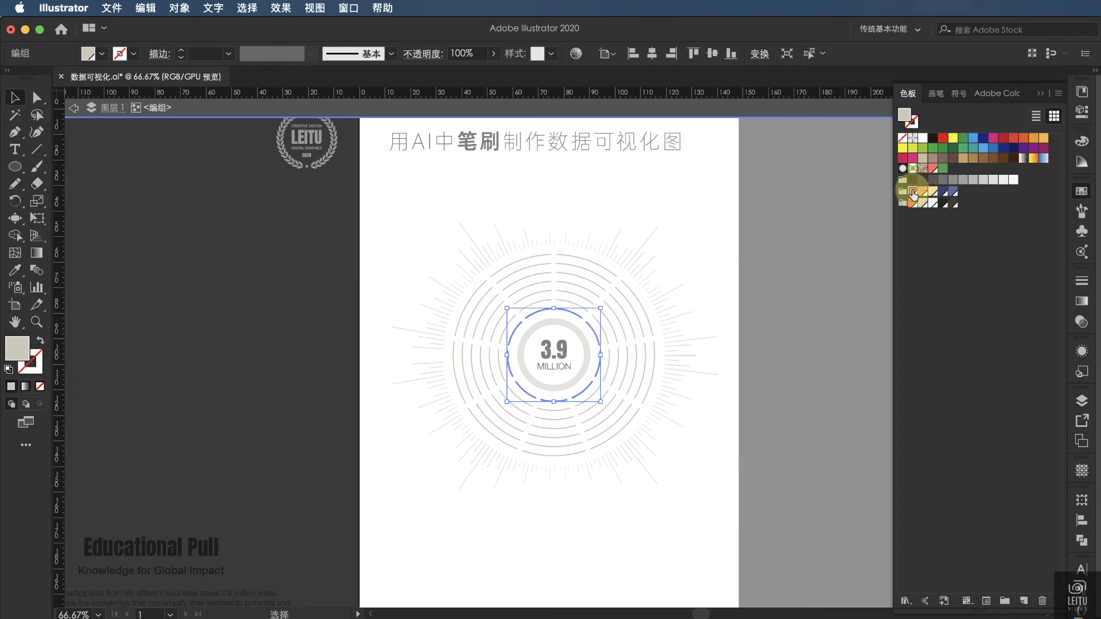
Step: Colour the next rings salmon red and pale yellow and the outermost ring slate blue, then exit isolation
left_click(579, 296)
left_click(935, 192)
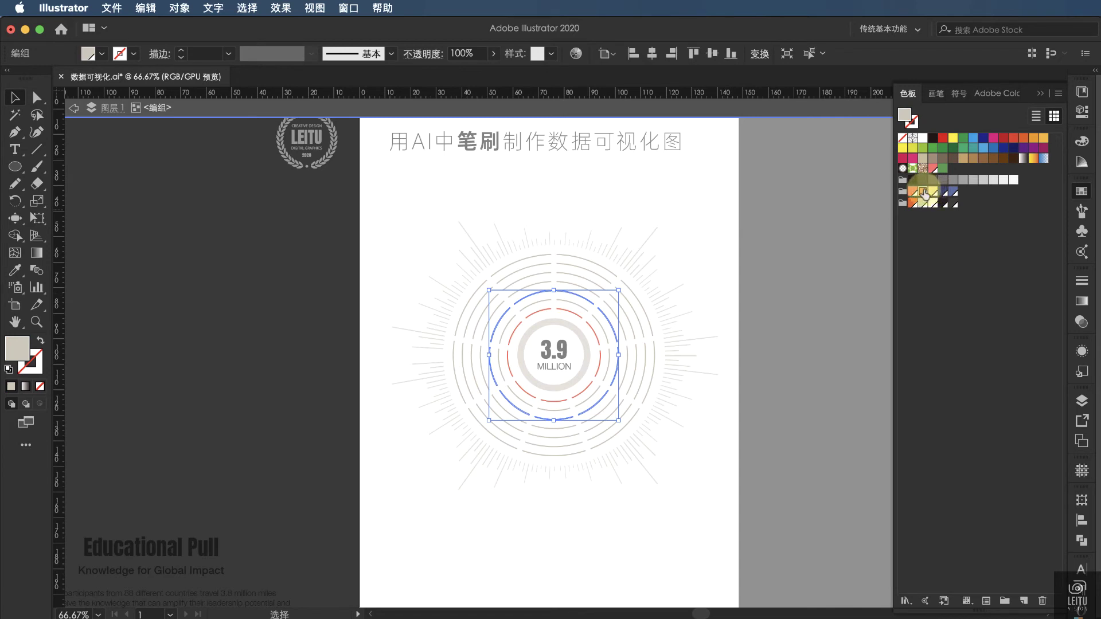
left_click(922, 191)
left_click(583, 281)
left_click(934, 191)
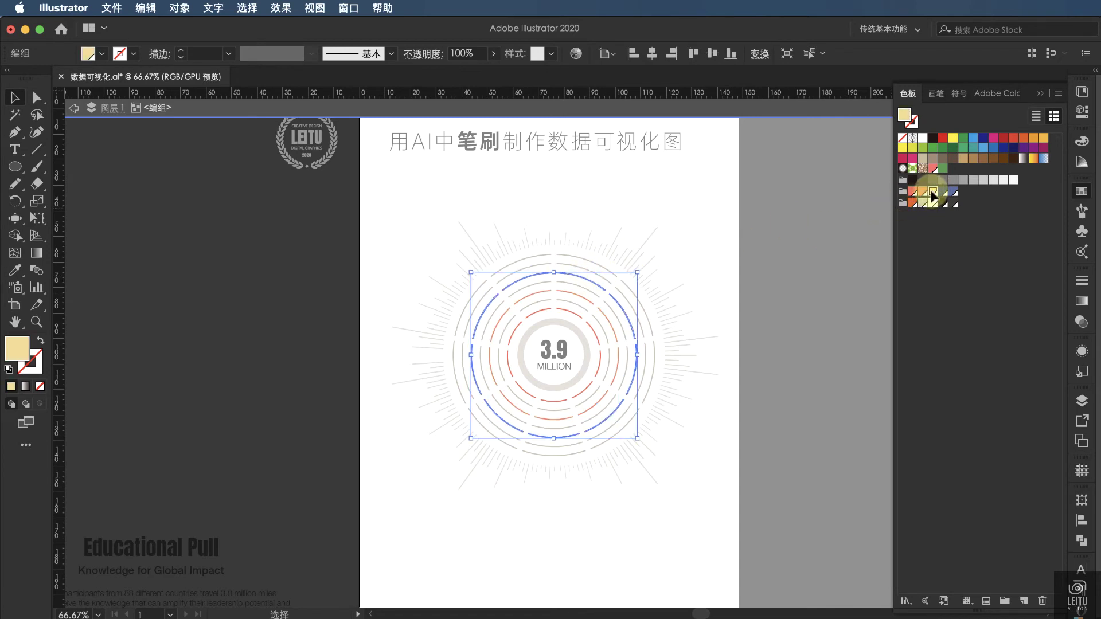
left_click(591, 255)
left_click(953, 192)
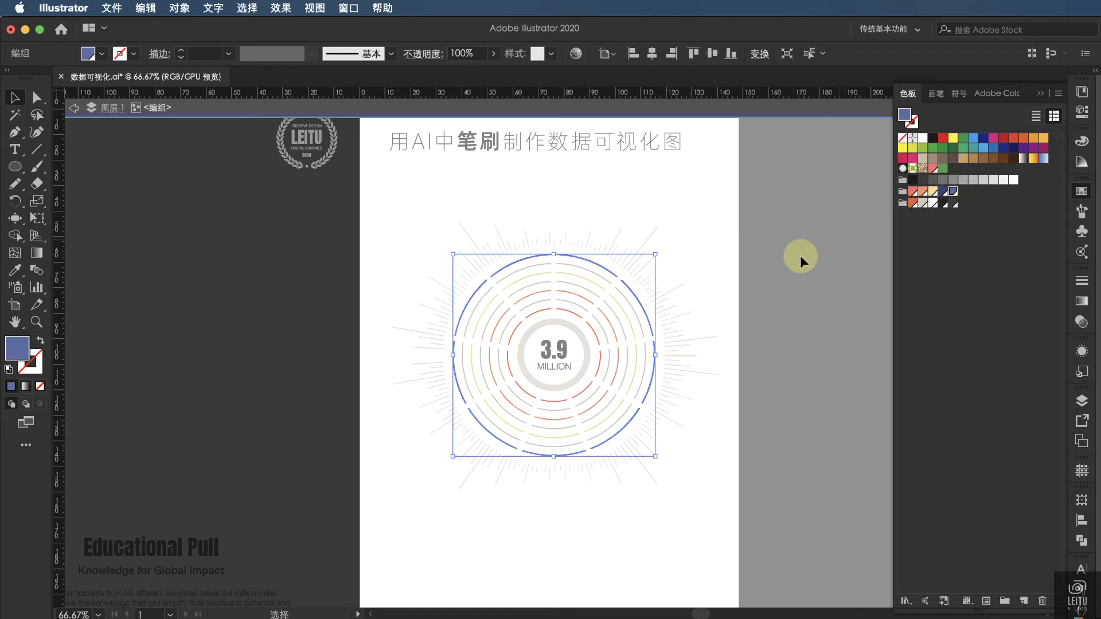
left_click(791, 261)
double_click(778, 267)
left_click(776, 238)
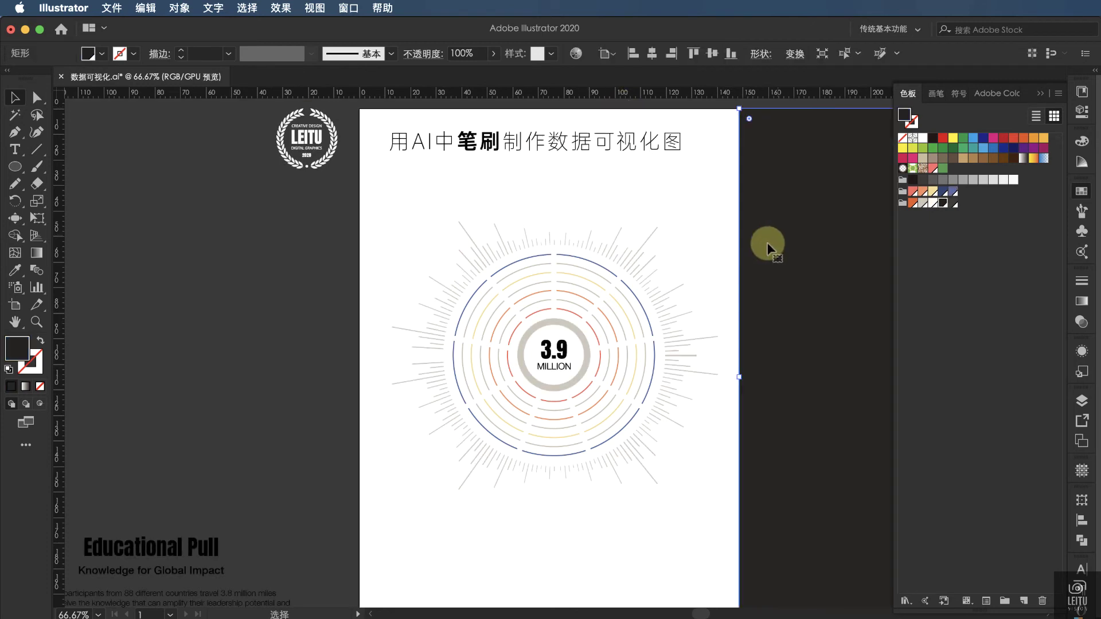
Step: Fill the thick centre ring salmon red
scroll(727, 325, "left", 1)
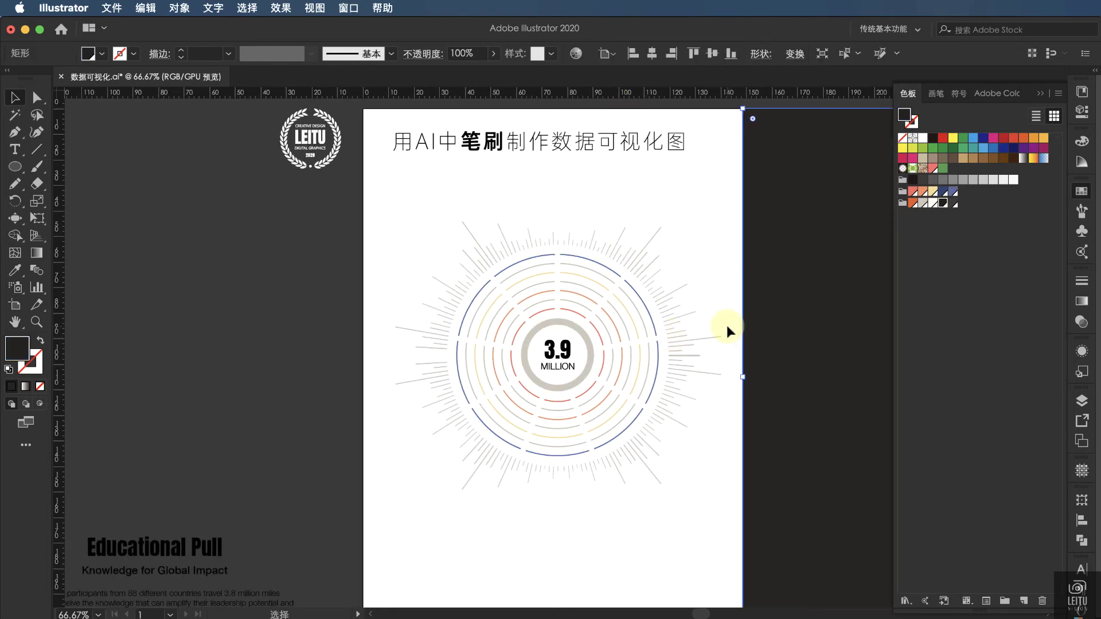
left_click(585, 342)
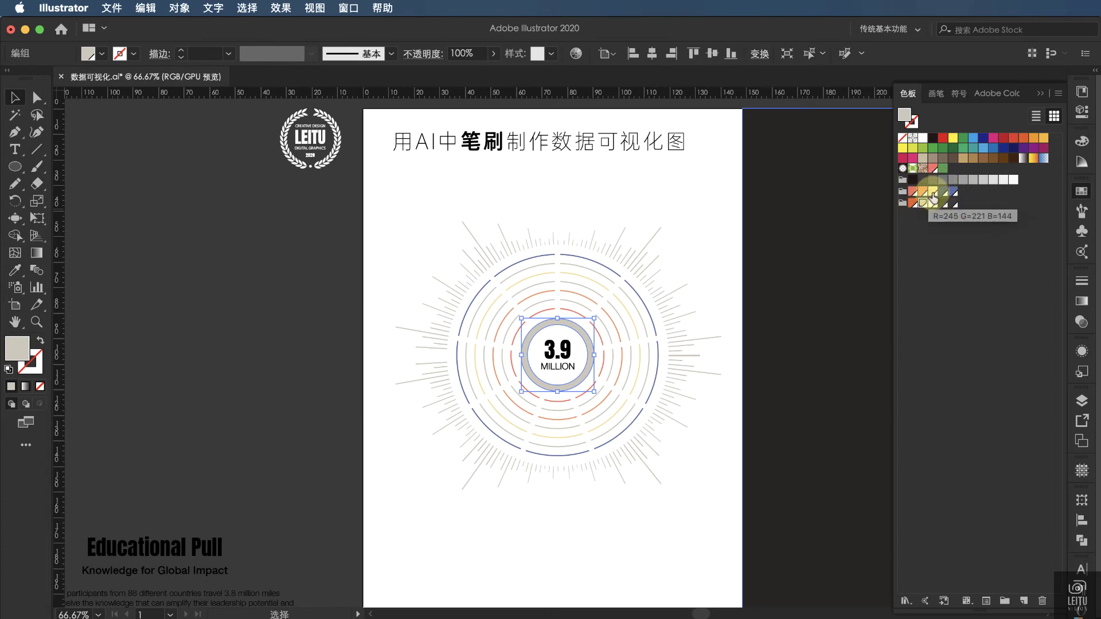
left_click(912, 195)
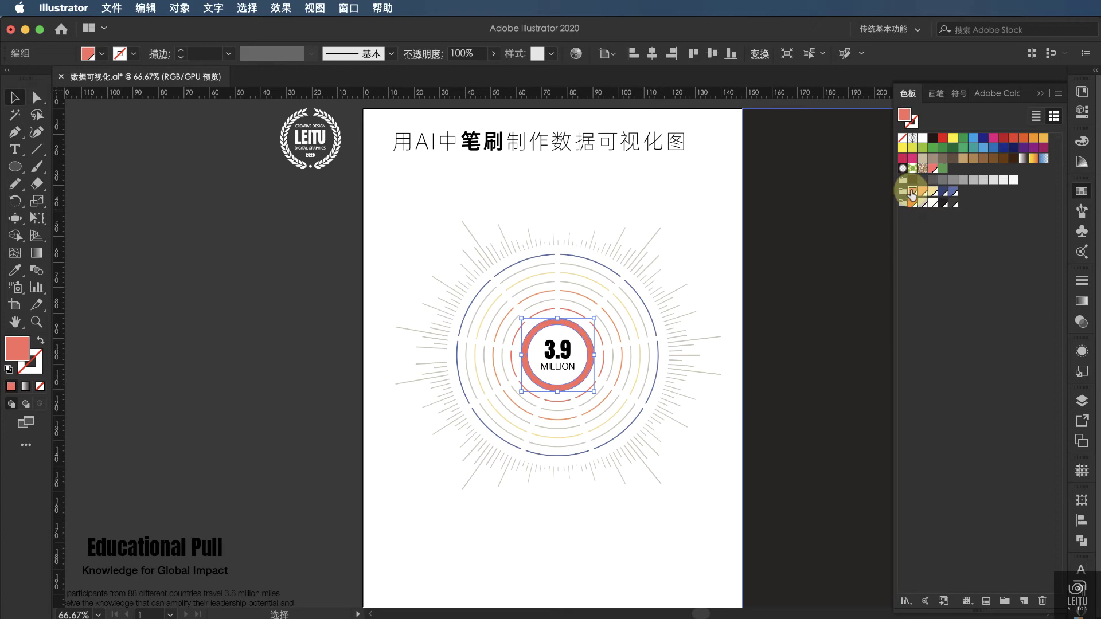
left_click(786, 257)
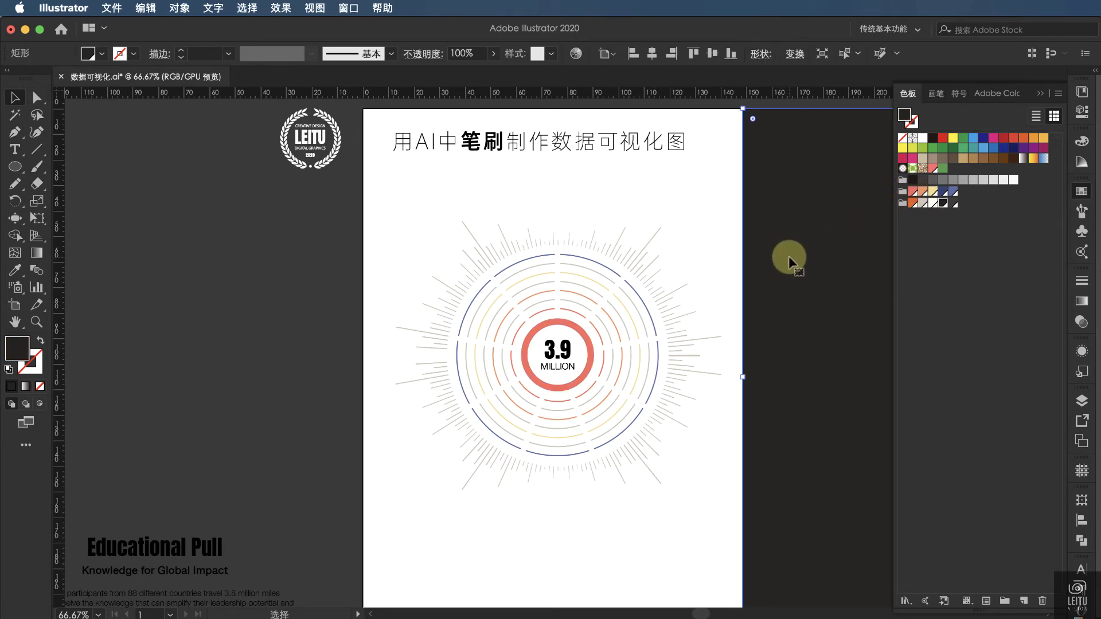
scroll(784, 285, "right", 1)
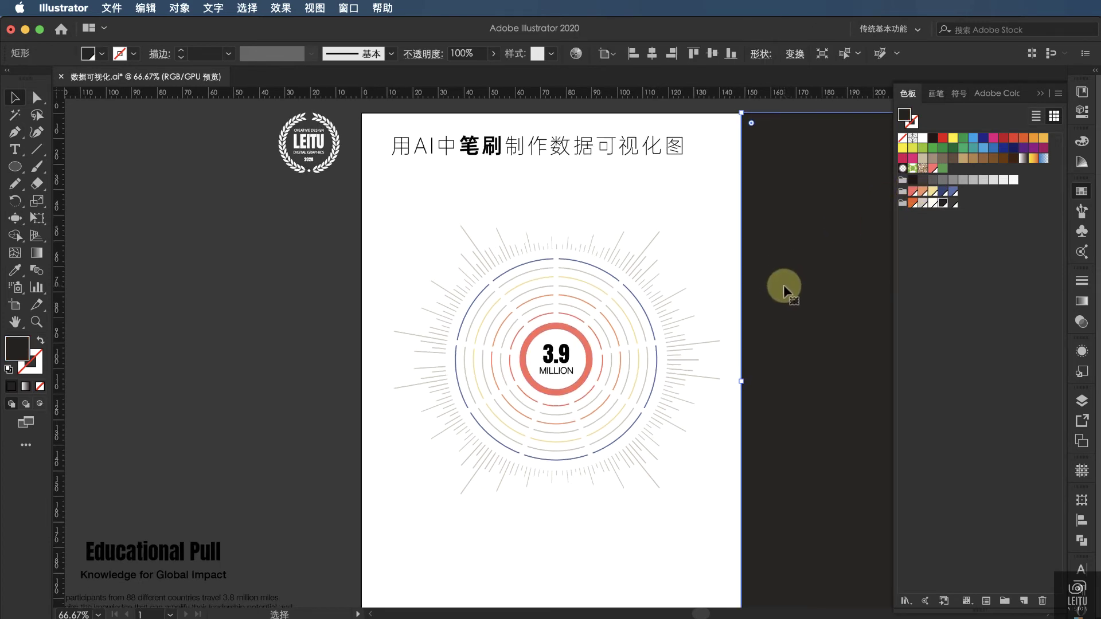
Step: Drag the Educational Pull text block from the pasteboard to below the circle
scroll(783, 285, "down", 2)
scroll(783, 285, "down", 3)
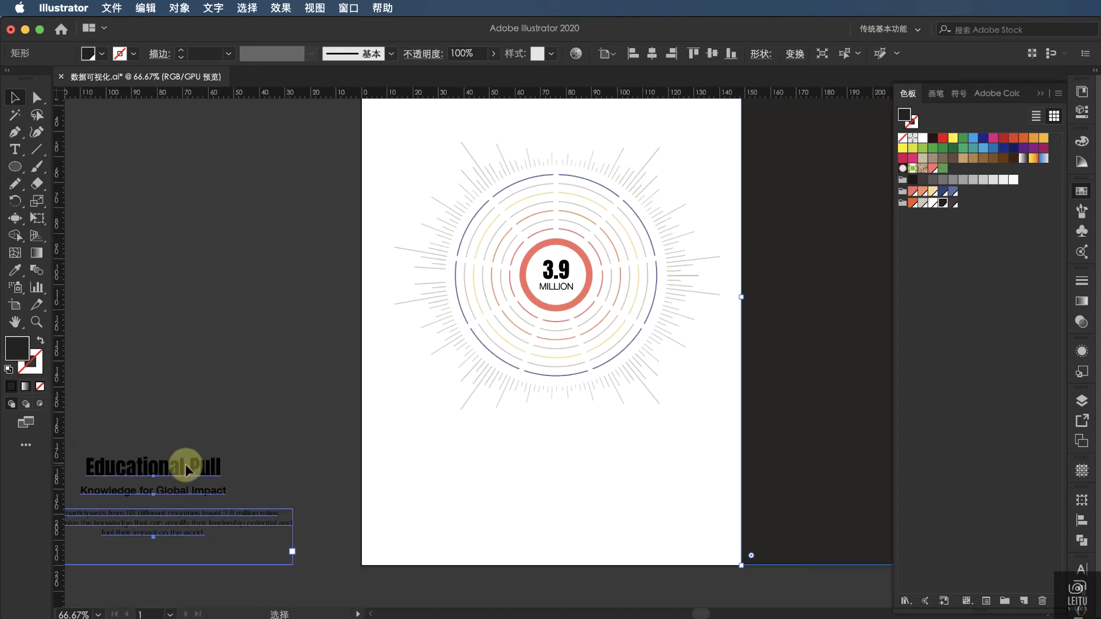
mouse_move(182, 470)
left_mouse_down()
mouse_move(594, 451)
mouse_move(581, 450)
left_mouse_up()
left_click(687, 410)
scroll(659, 408, "up", 1)
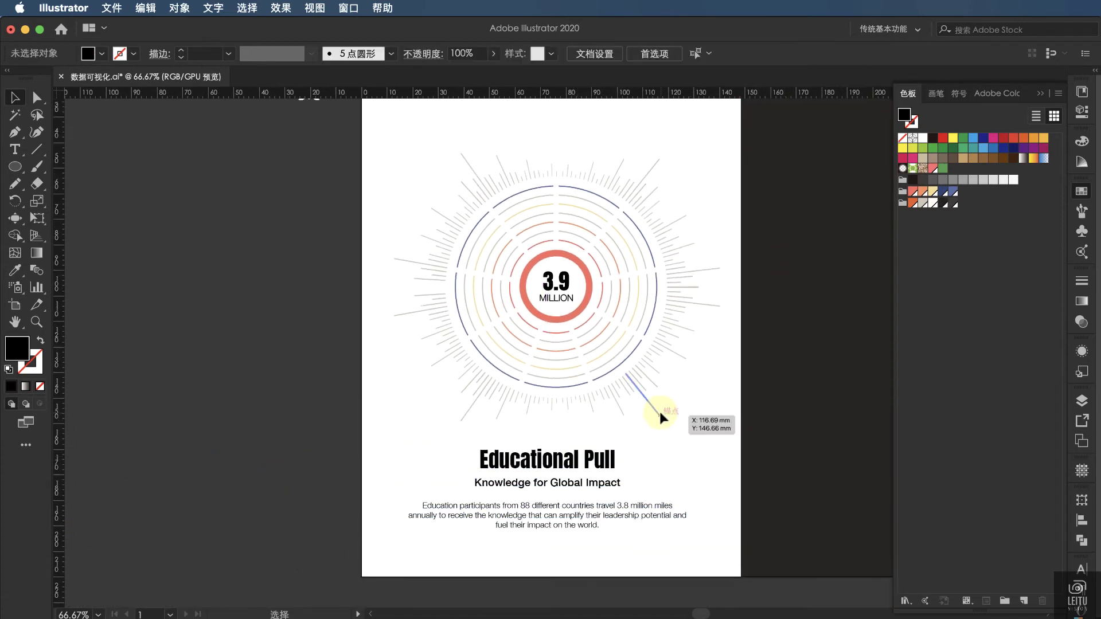
scroll(631, 390, "up", 1)
Step: Colour the 3.9 MILLION text salmon red after briefly trying blue
left_click(558, 315)
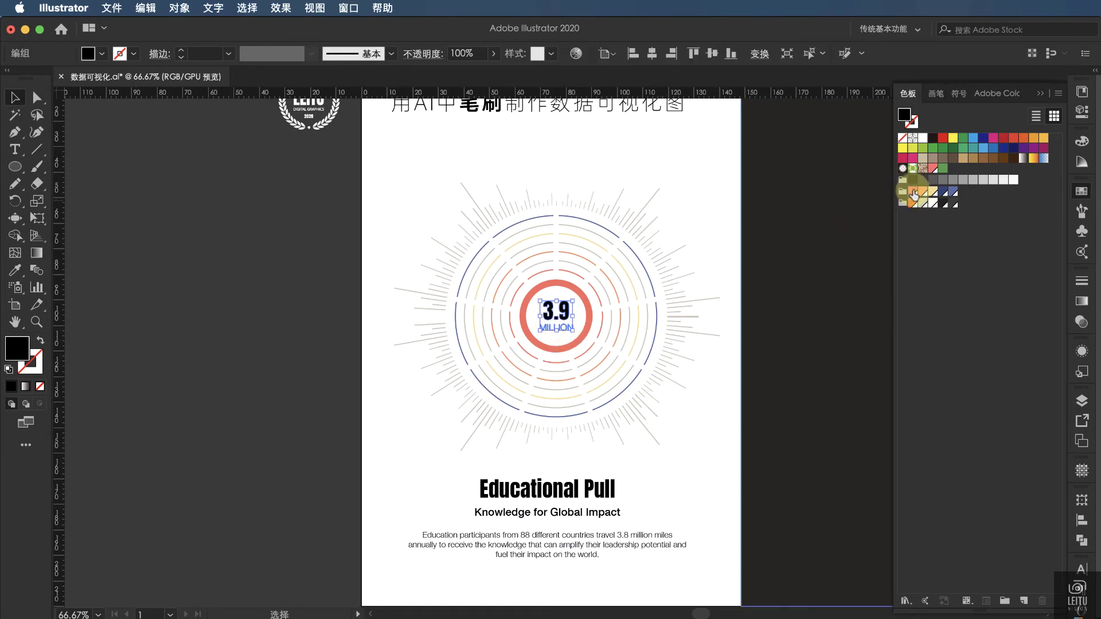
left_click_drag(914, 215, 946, 197)
left_click(953, 194)
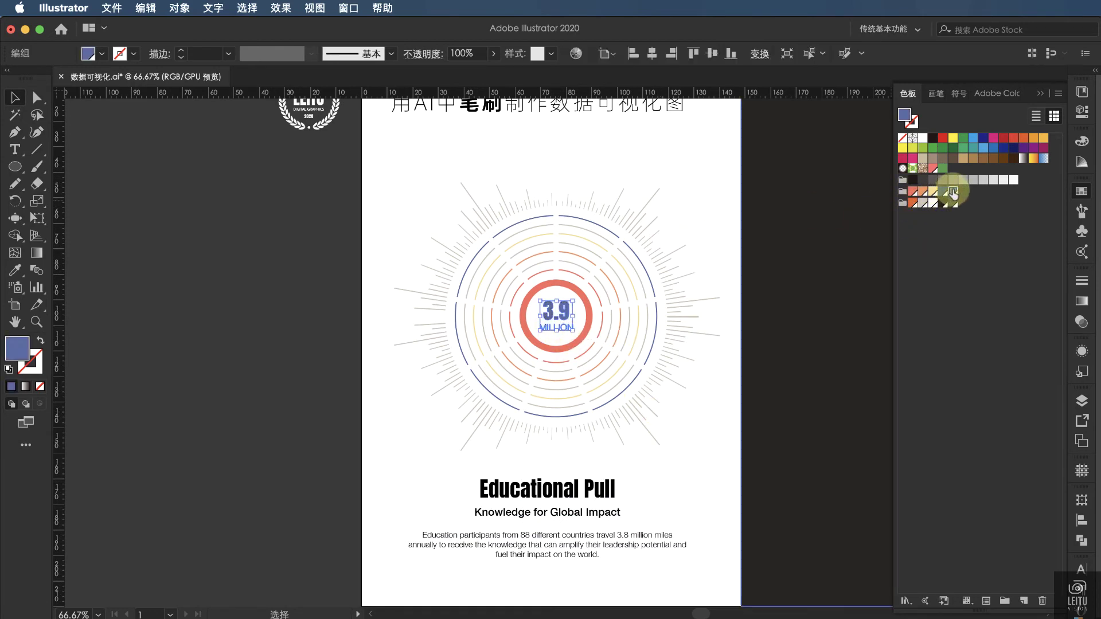
left_click(698, 361)
left_click(558, 316)
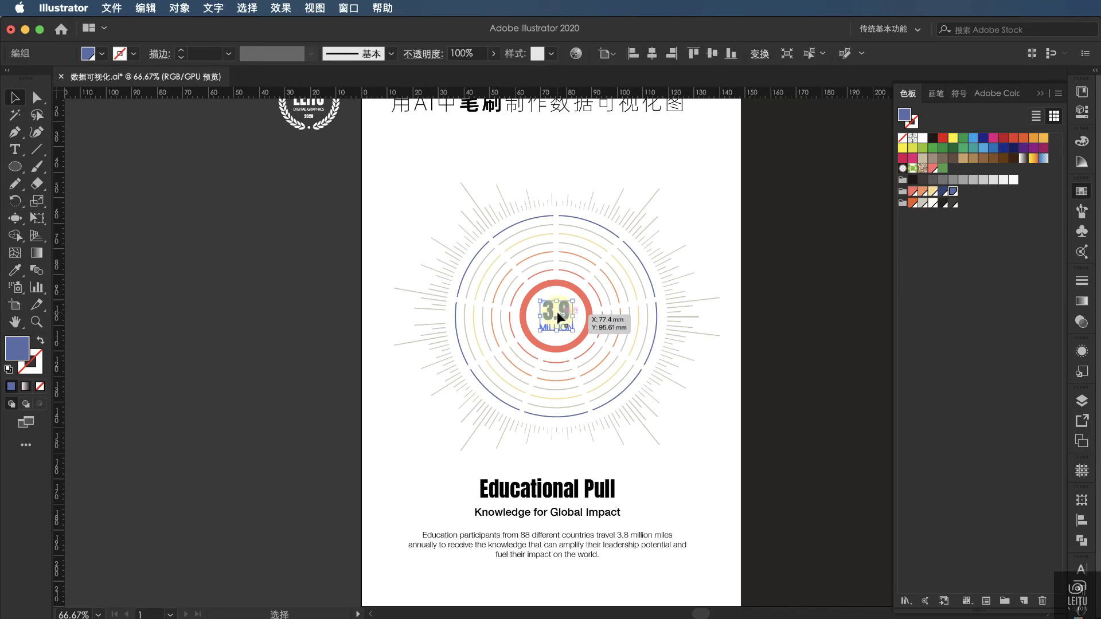
left_click(913, 191)
left_click(686, 389)
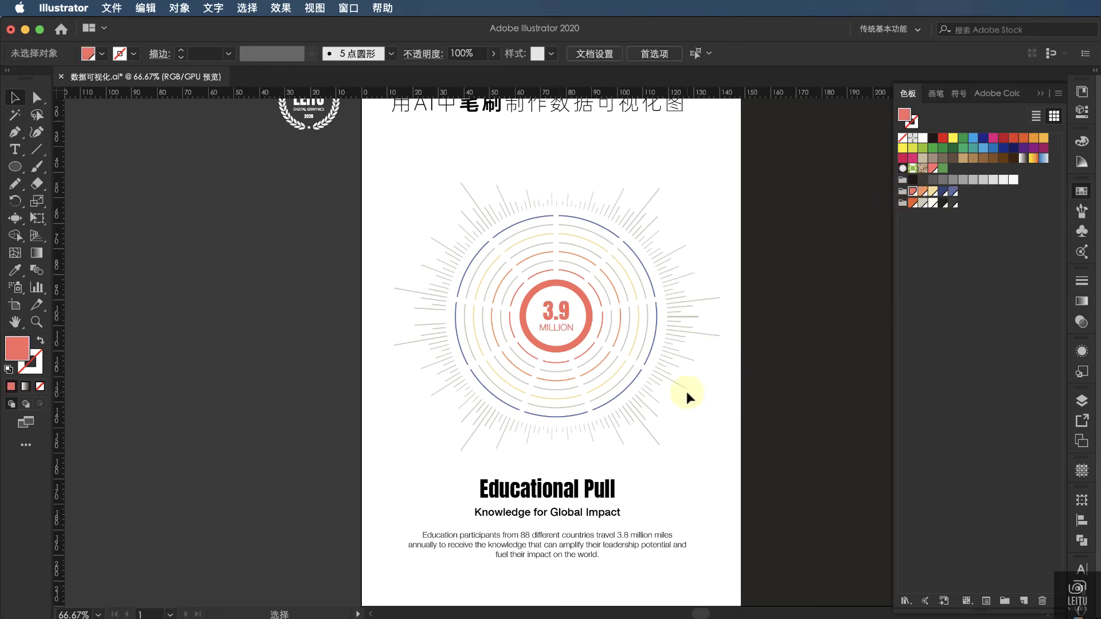
scroll(686, 389, "up", 1)
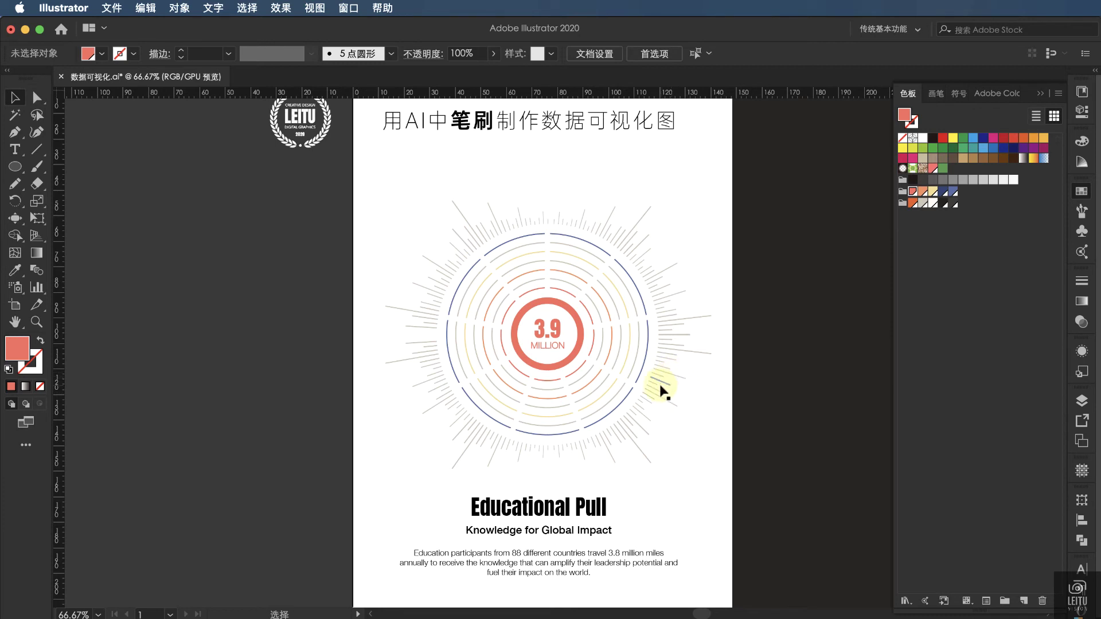
Step: Marquee-select all the radial lines and rings and move the chart slightly higher
left_click(579, 510)
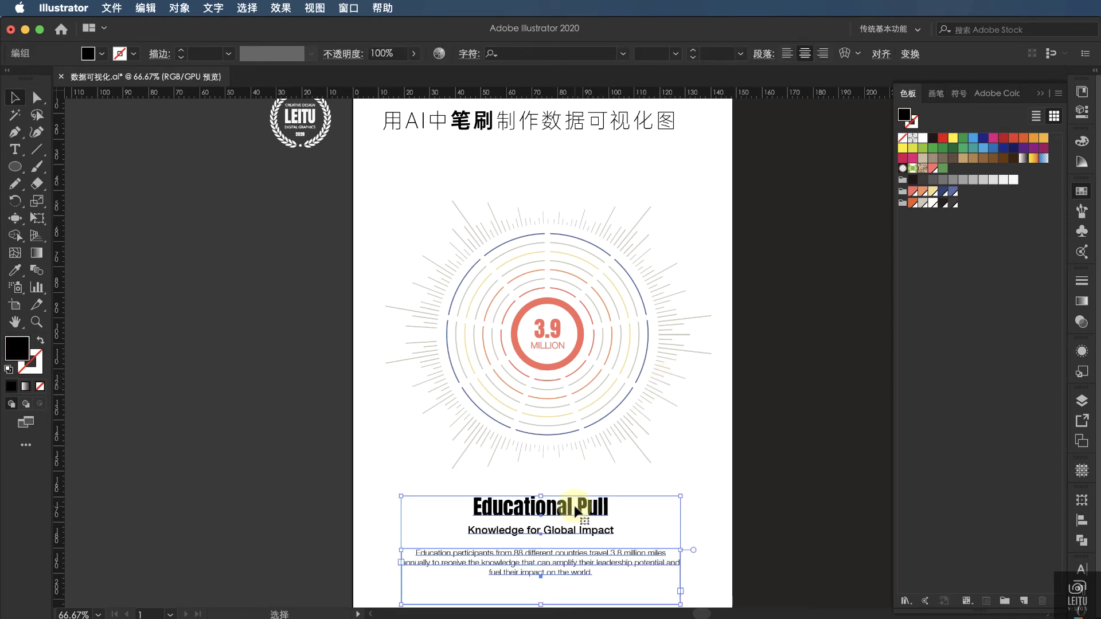
left_click(546, 351)
key("a")
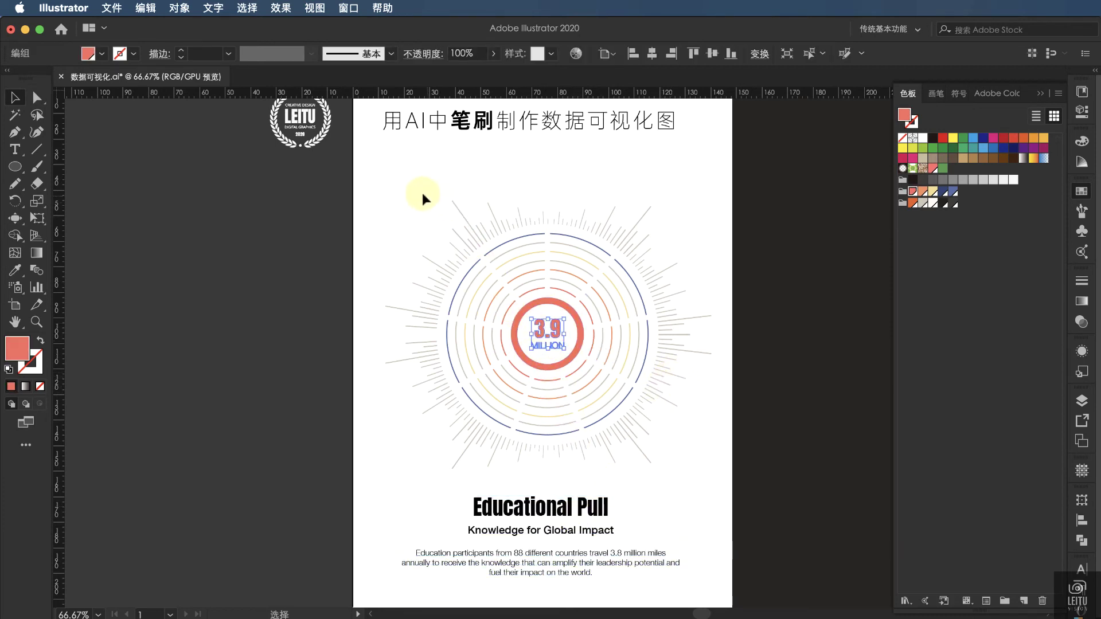
left_click_drag(420, 191, 670, 426)
key("v")
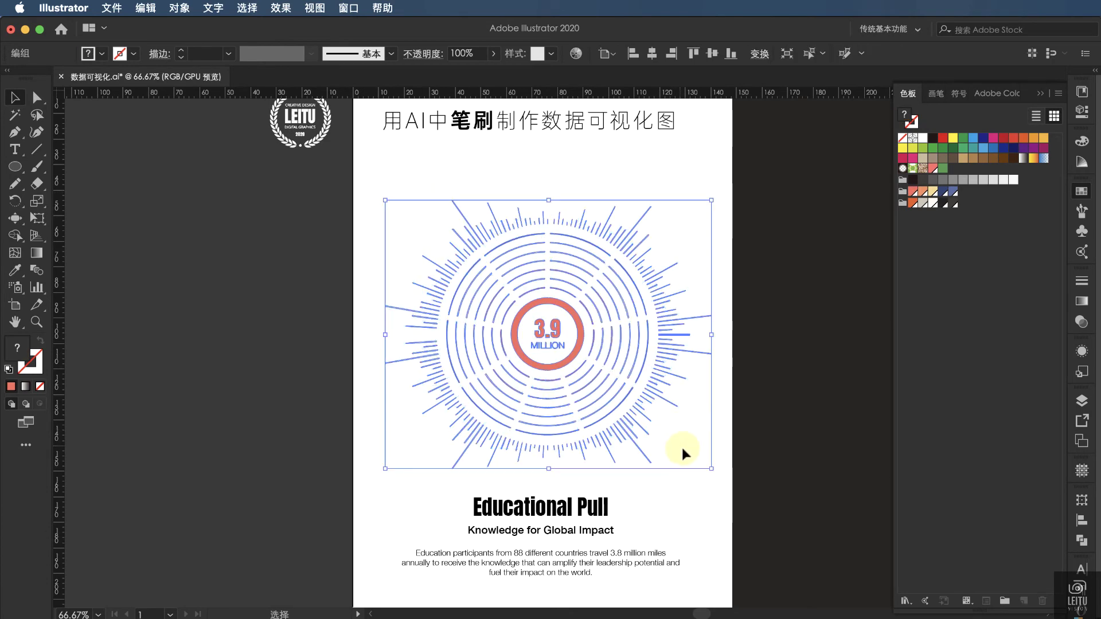
left_click_drag(573, 353, 565, 334)
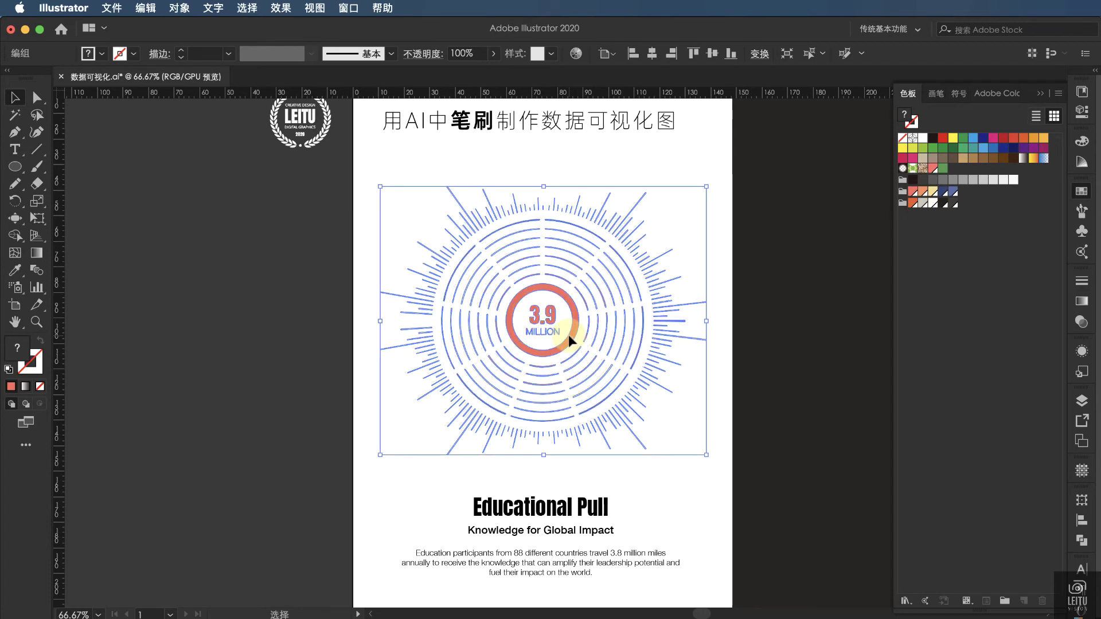
Step: Deselect the chart and enter the radial chart group for editing
left_click(669, 484)
scroll(668, 484, "down", 2)
scroll(668, 484, "up", 3)
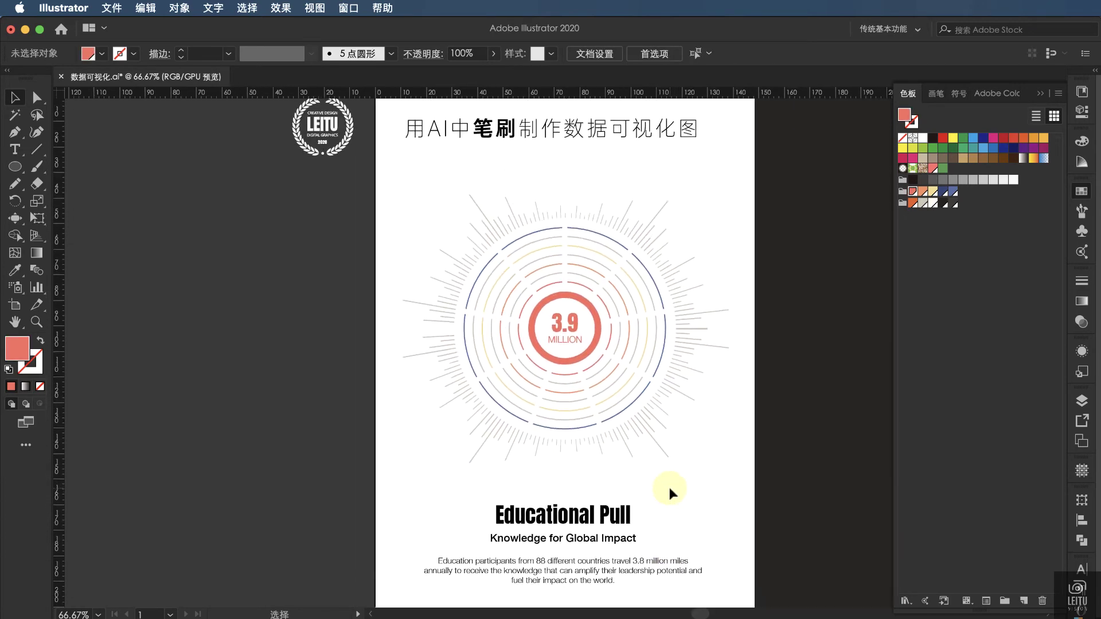
scroll(668, 484, "left", 2)
double_click(682, 455)
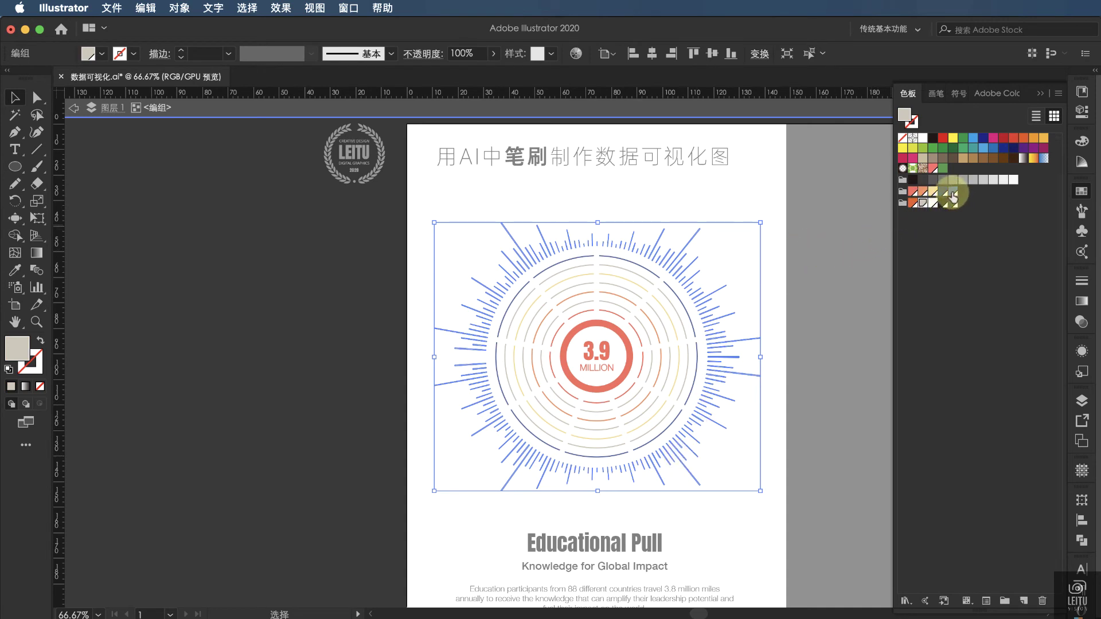
Step: Try the 3.9 MILLION text in blue, then return it to red
left_click(951, 193)
left_click(718, 205)
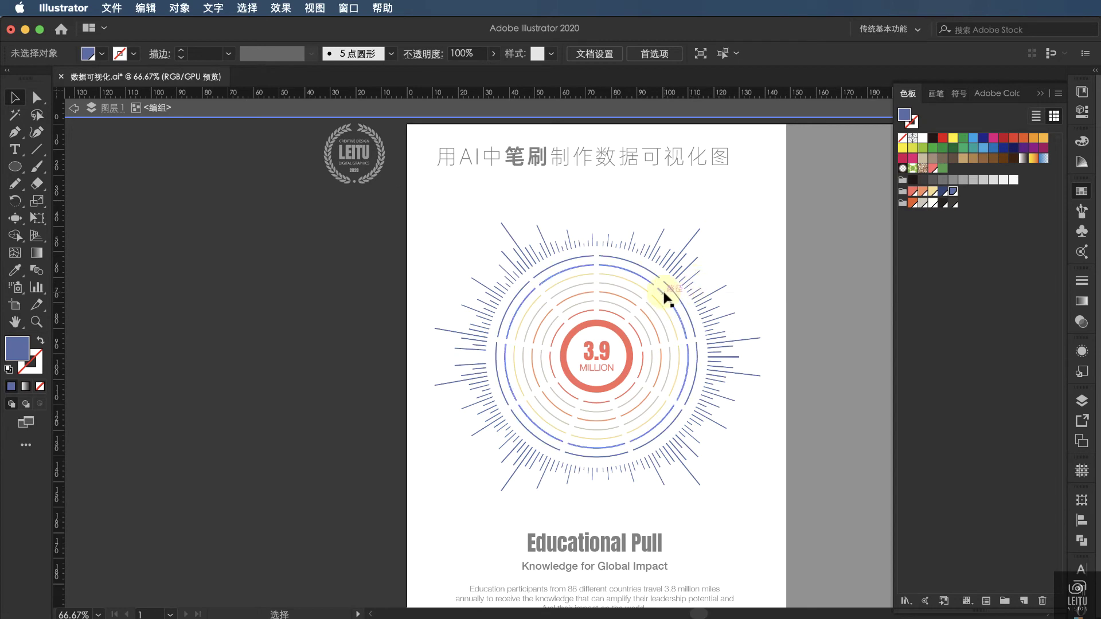
left_click(620, 333)
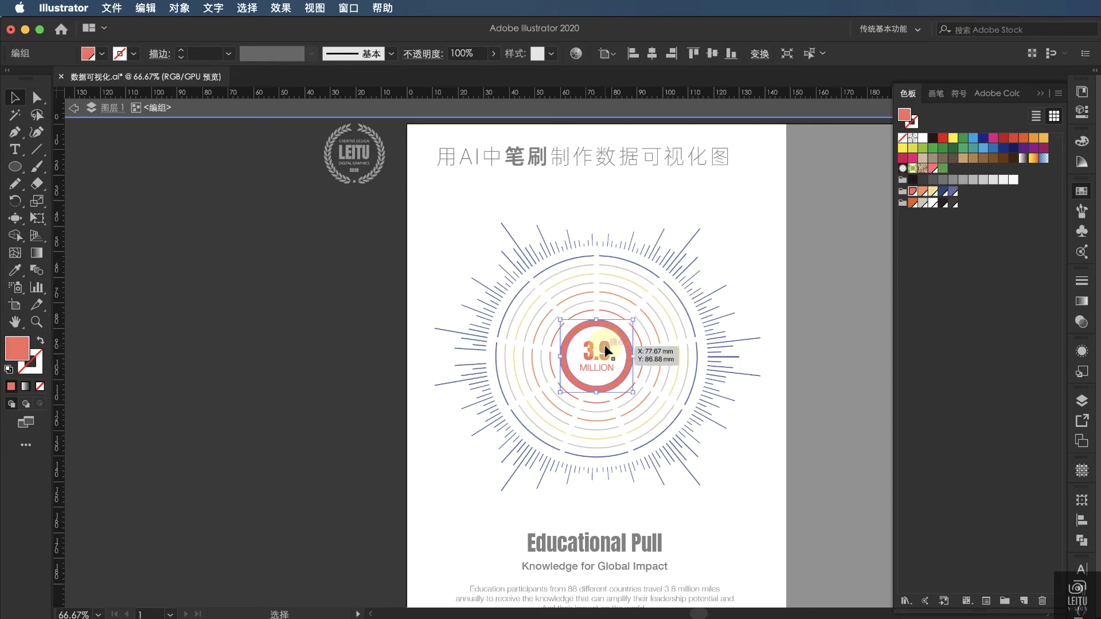
left_click(607, 350)
left_click(952, 193)
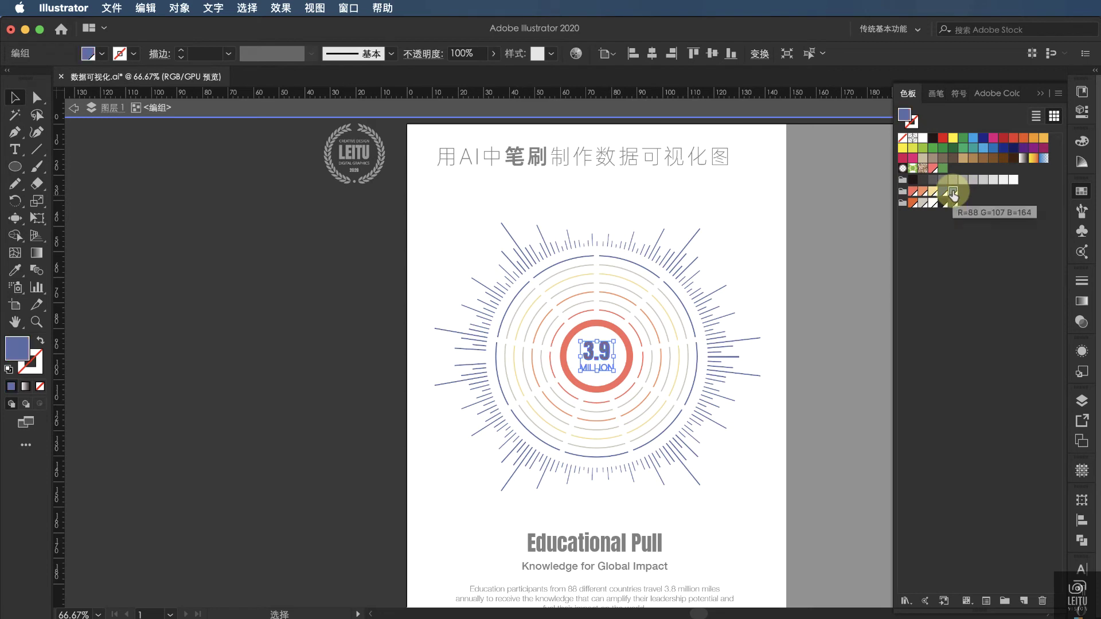
left_click(734, 203)
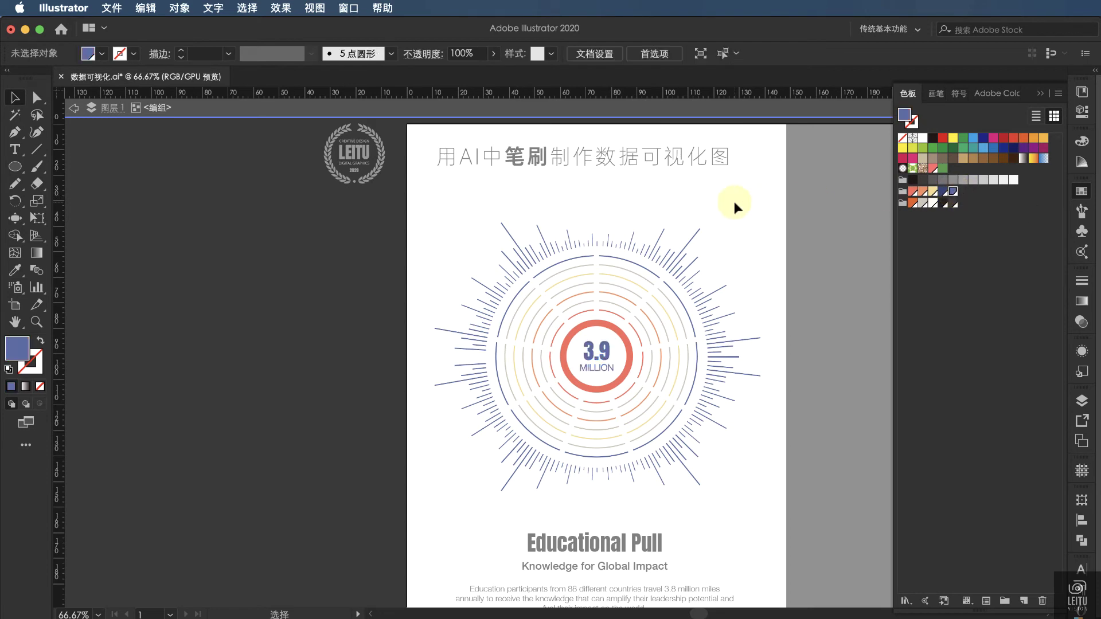
left_click(608, 349)
left_click(912, 192)
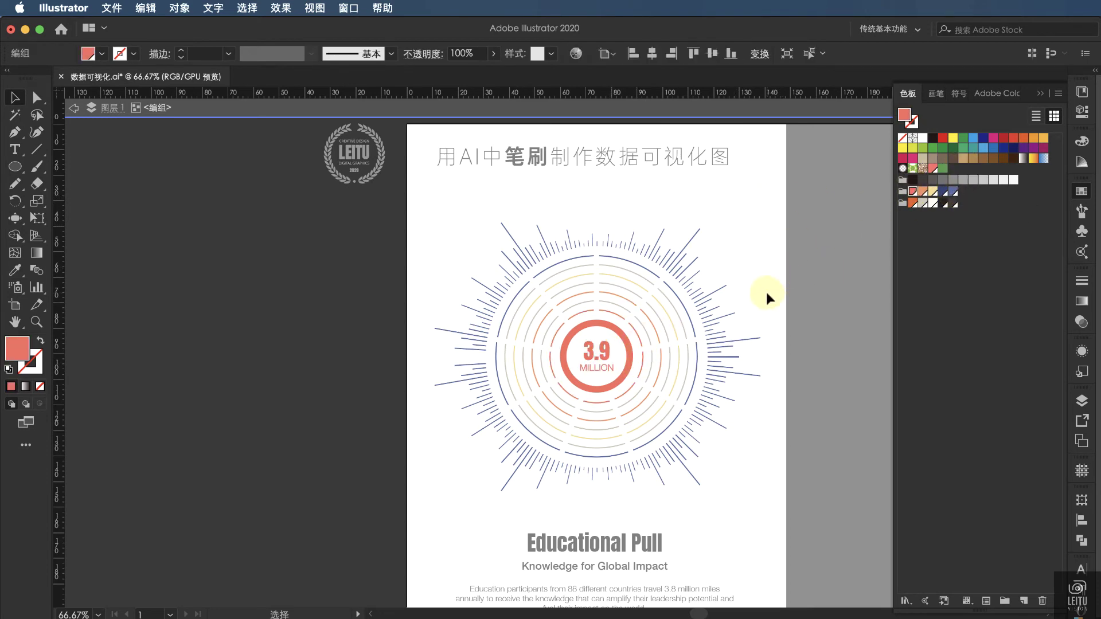
left_click(767, 297)
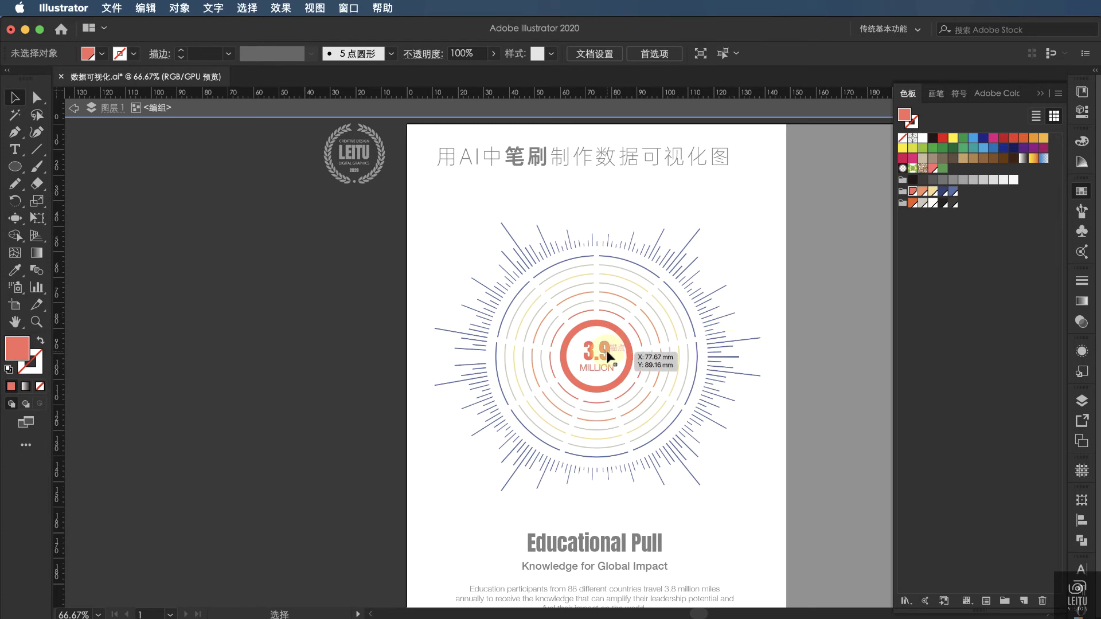
Step: Recolour the dashed ring sets coral, orange, pale yellow and blue, then exit isolation
left_click(672, 313)
double_click(672, 310)
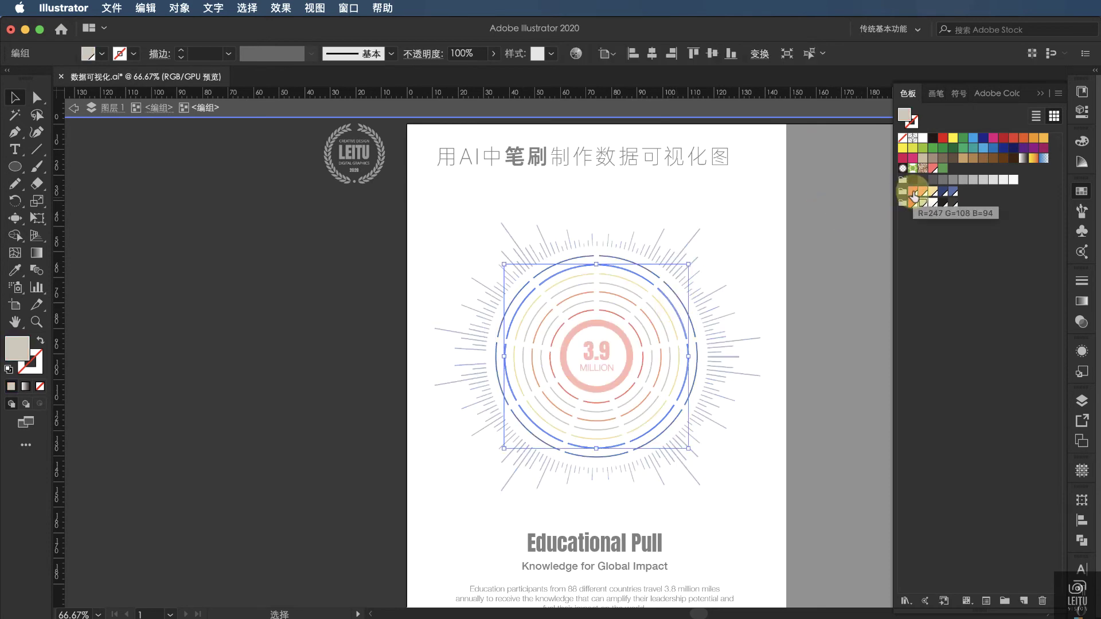
left_click(914, 196)
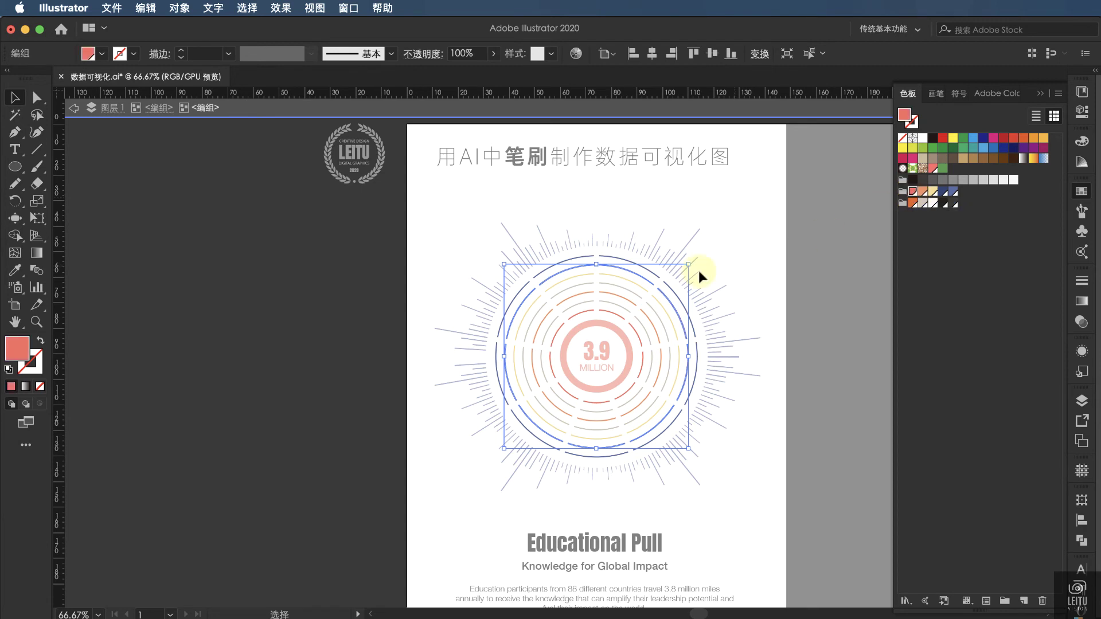
left_click(652, 290)
left_click(922, 192)
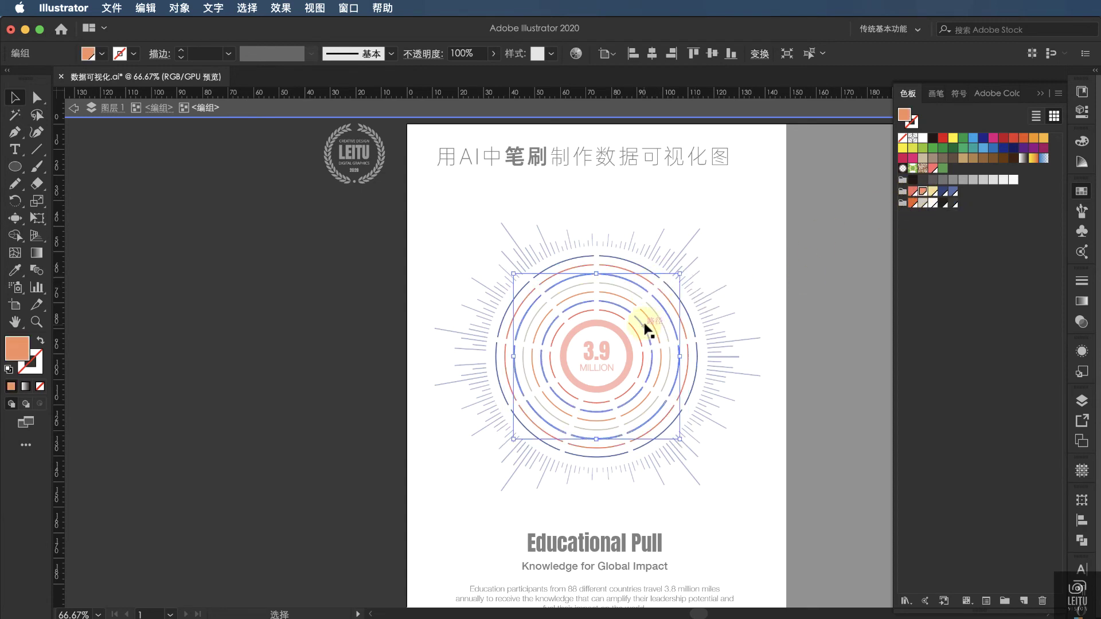
left_click(653, 311)
left_click(933, 192)
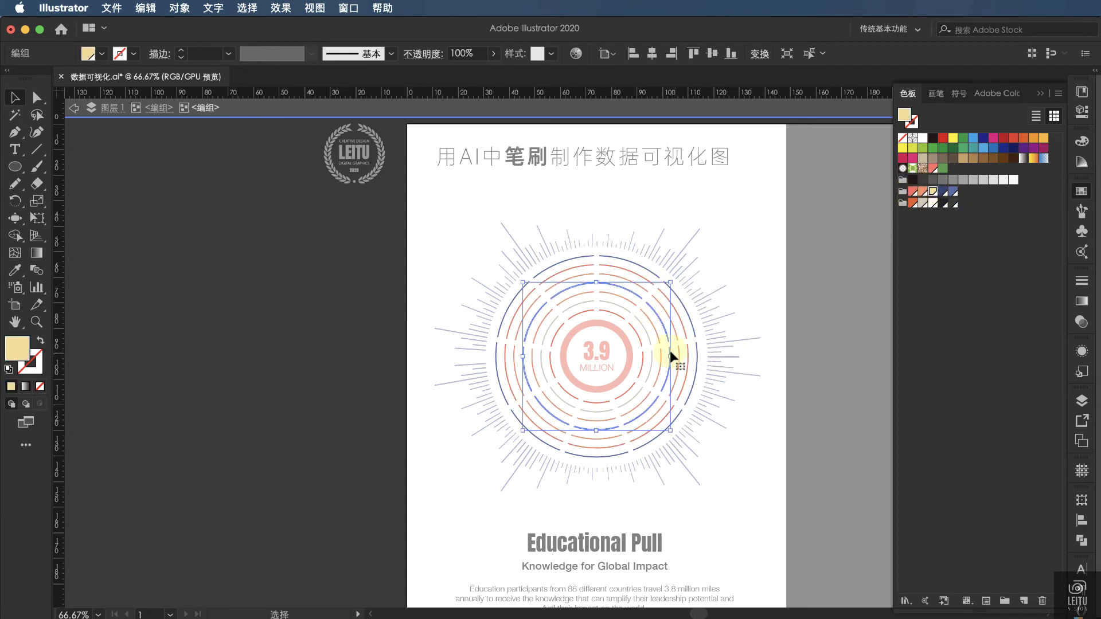
left_click(660, 338)
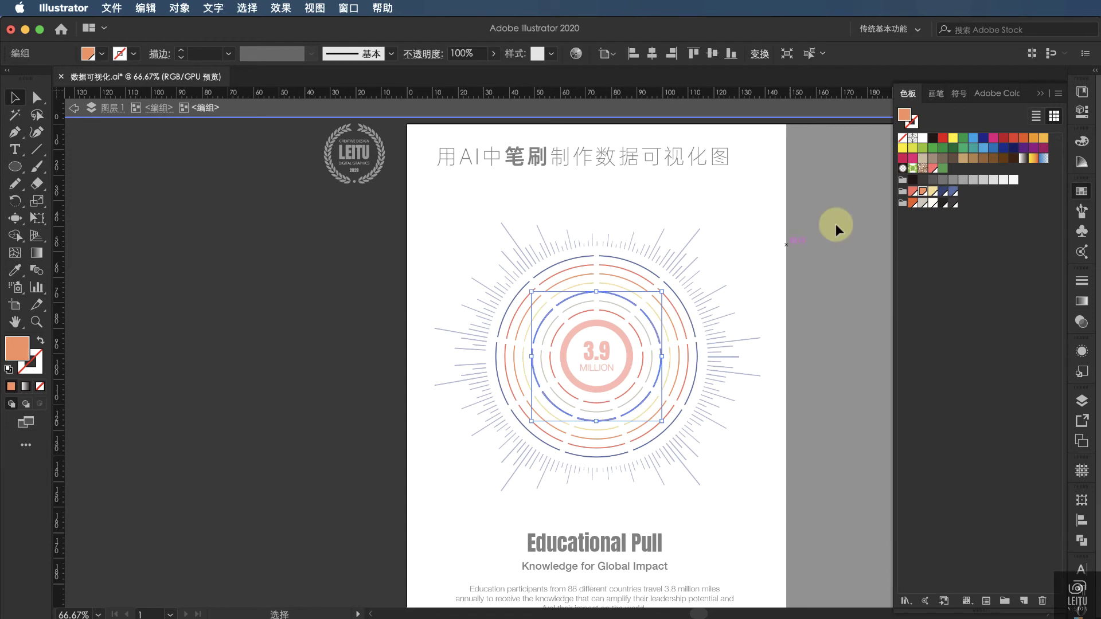
left_click(953, 192)
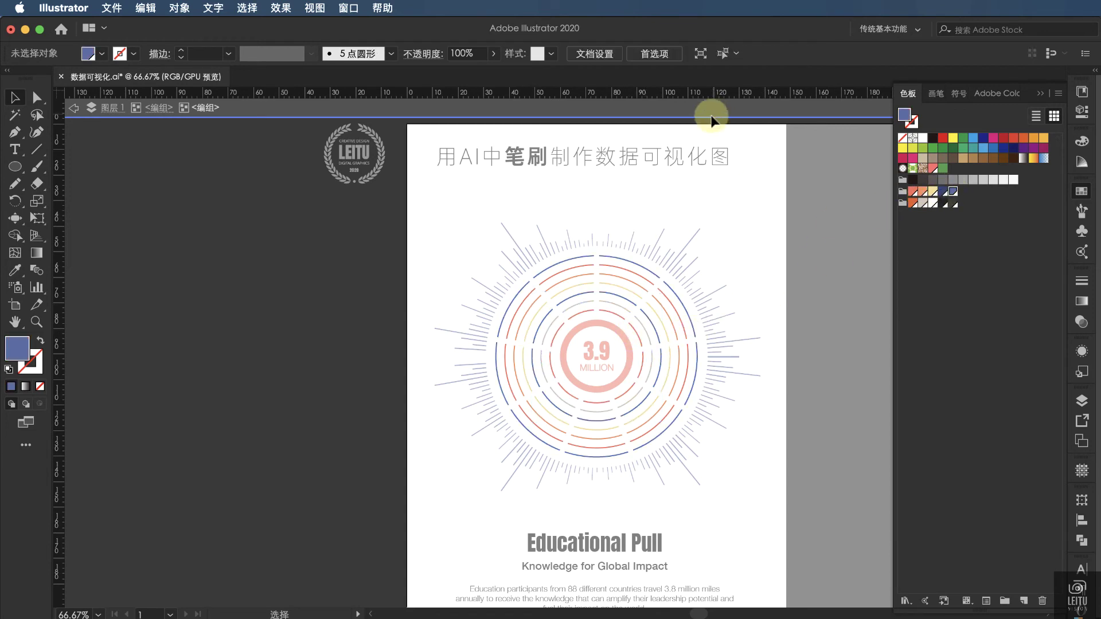
left_click(713, 109)
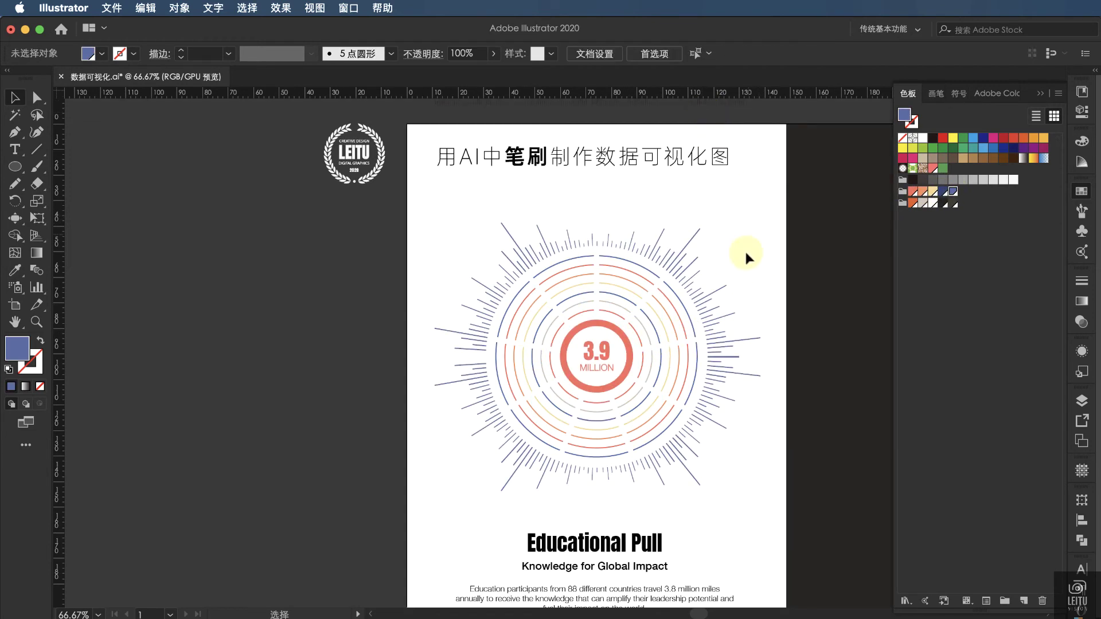
Step: Colour the centre ring around 3.9 MILLION blue
left_click(632, 347)
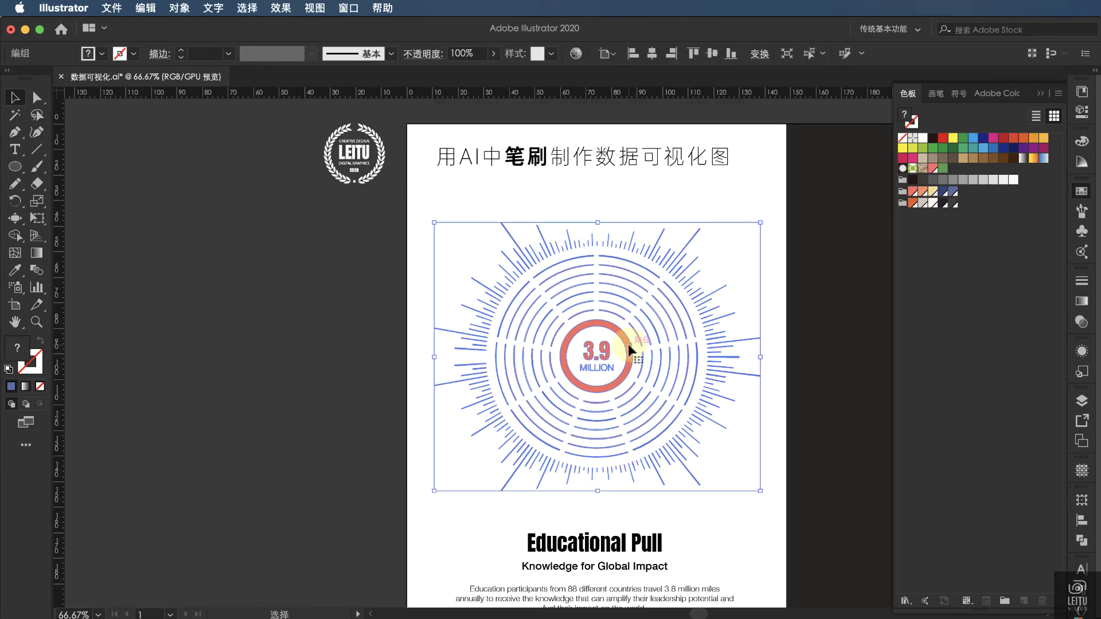
double_click(631, 347)
left_click(632, 347)
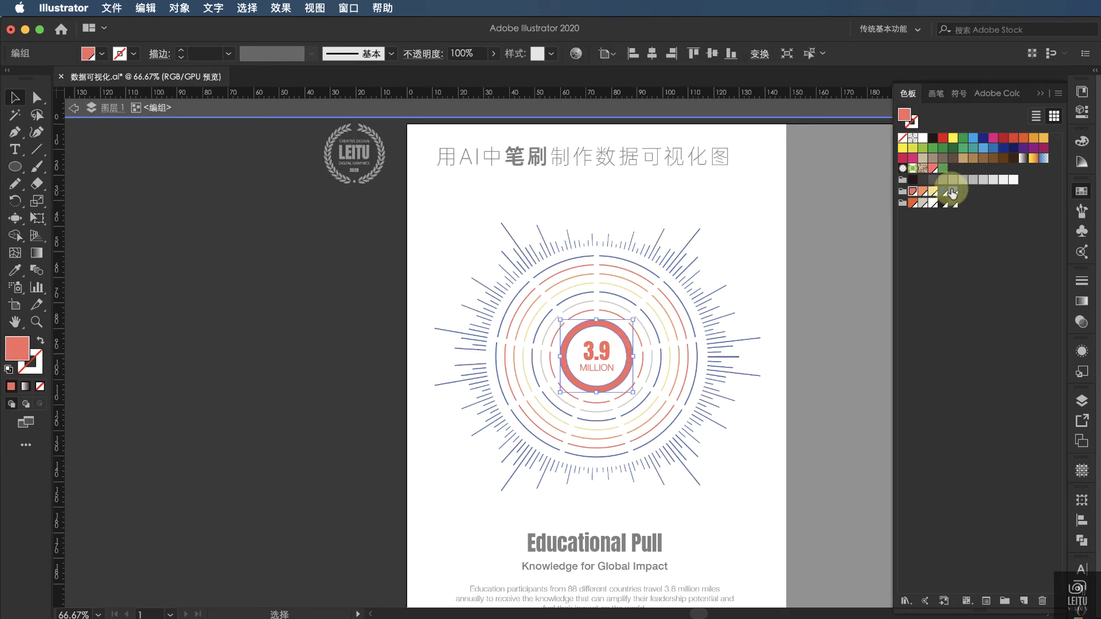
left_click(952, 191)
left_click(734, 105)
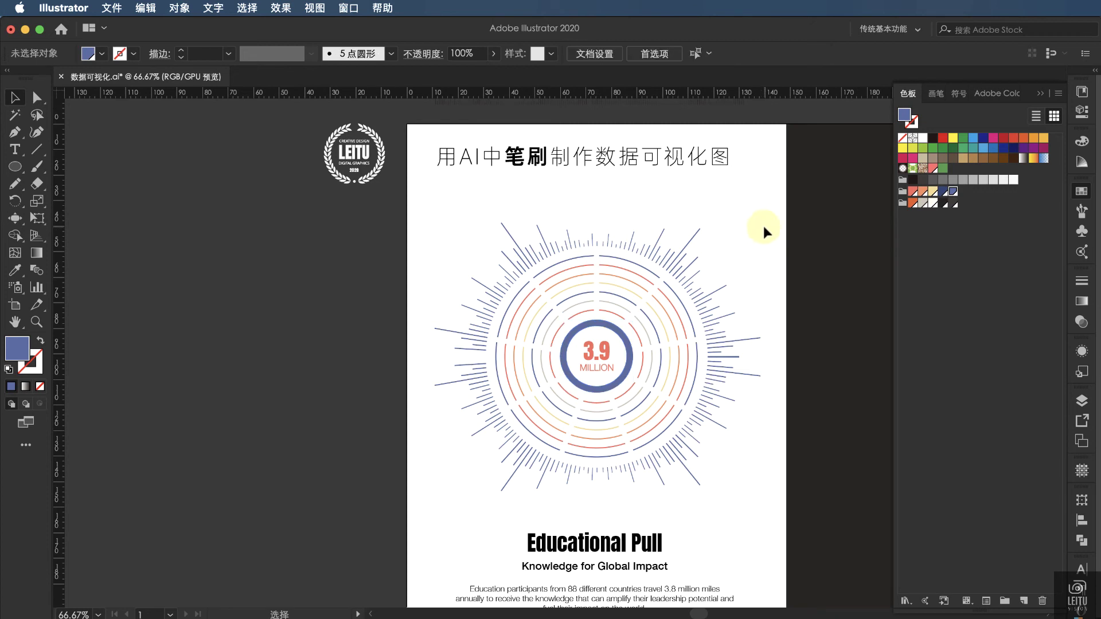
Step: Try the 3.9 MILLION text in blue
left_click(609, 344)
double_click(611, 343)
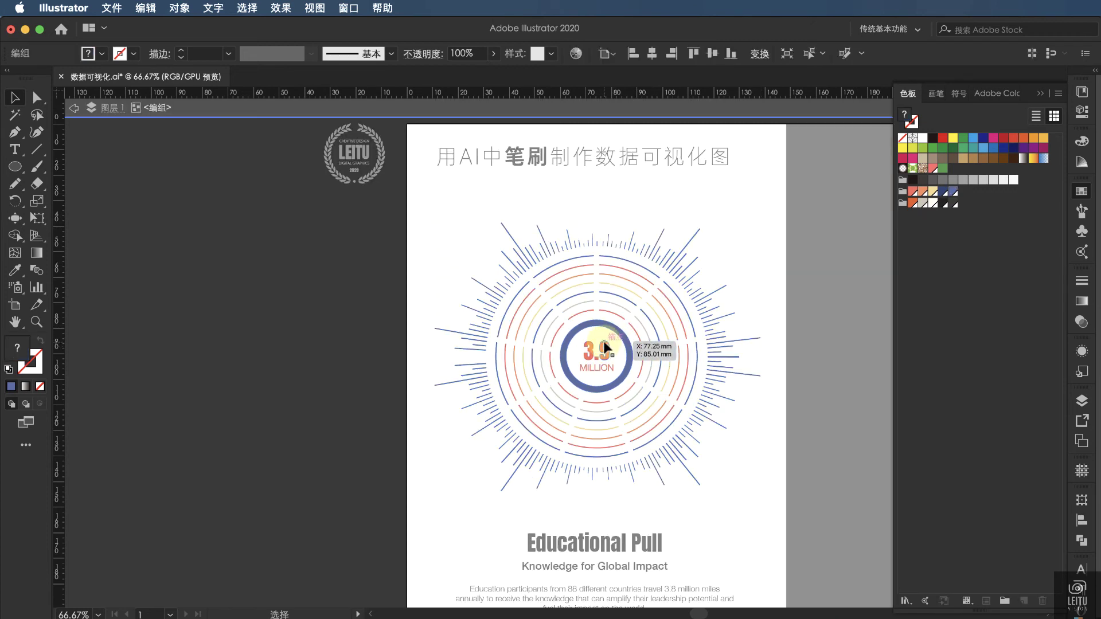
left_click(603, 342)
left_click(951, 192)
left_click(735, 217)
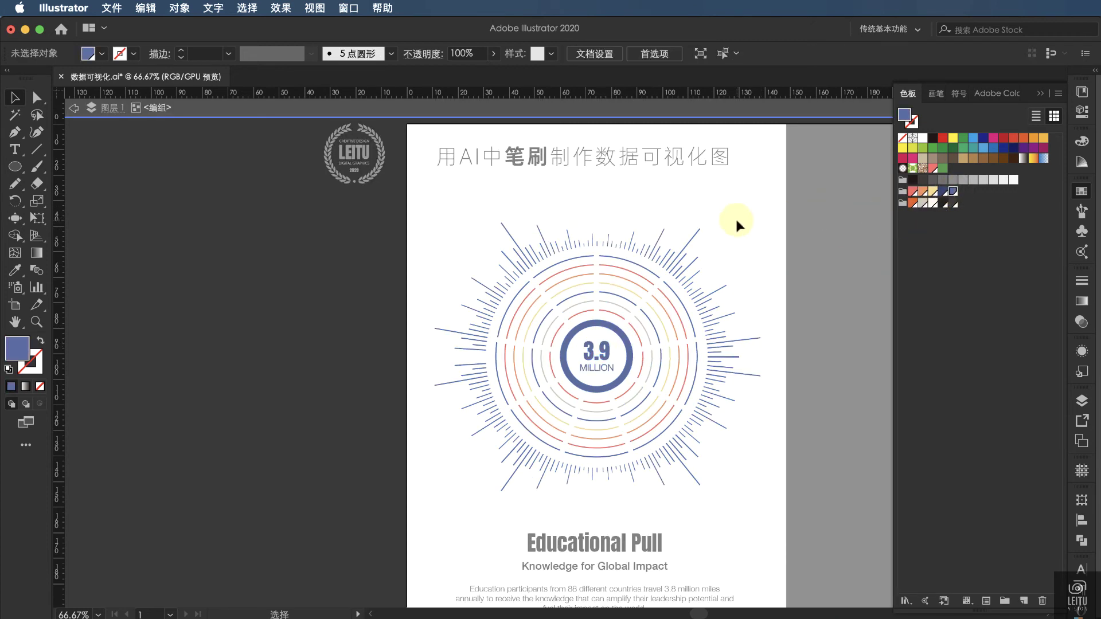
left_click(664, 108)
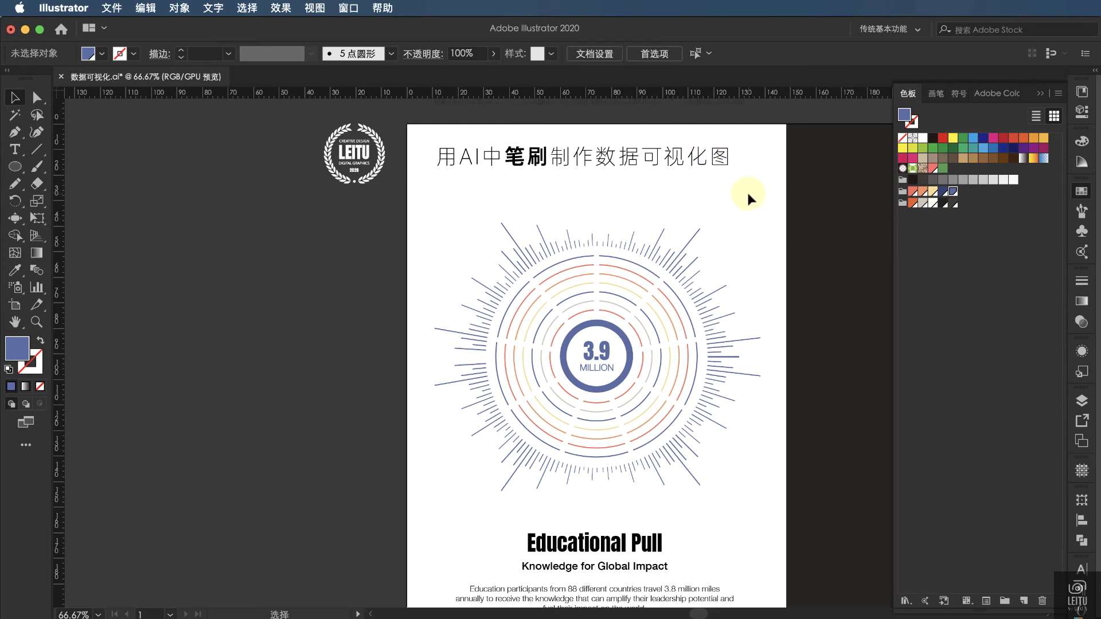
Step: Try pale yellow, then settle on orange for the 3.9 MILLION text
left_click(604, 353)
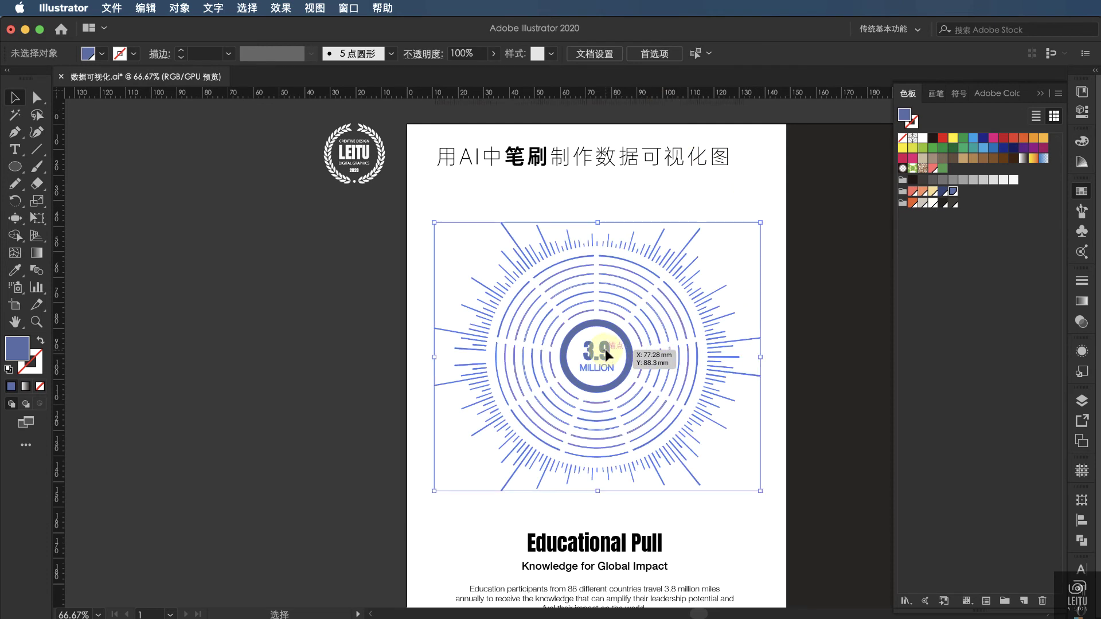
double_click(603, 355)
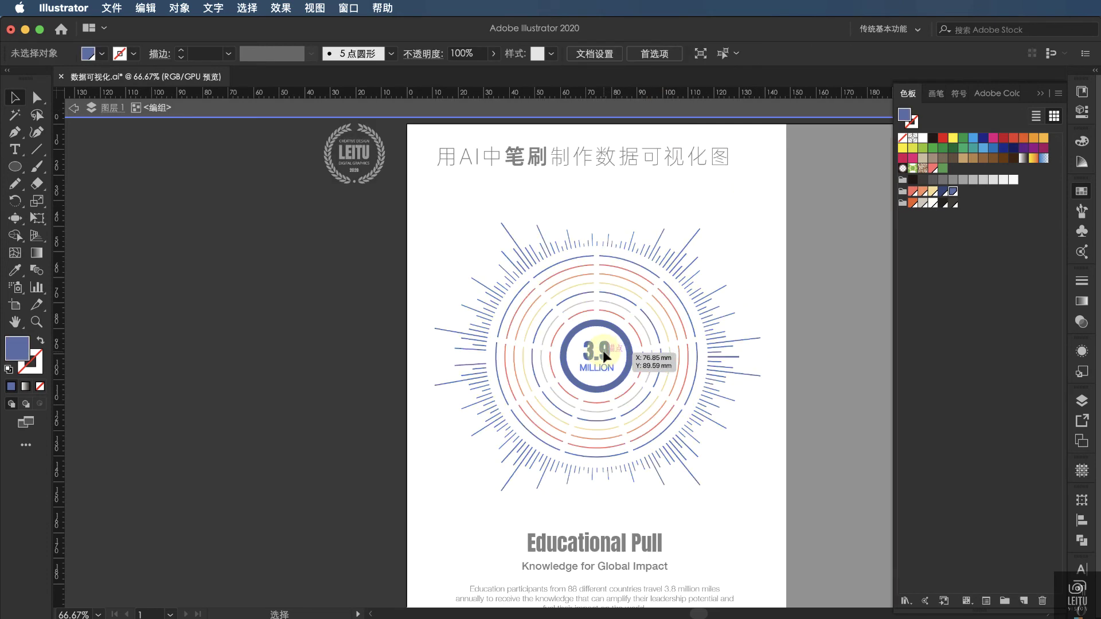
left_click(932, 193)
left_click(712, 116)
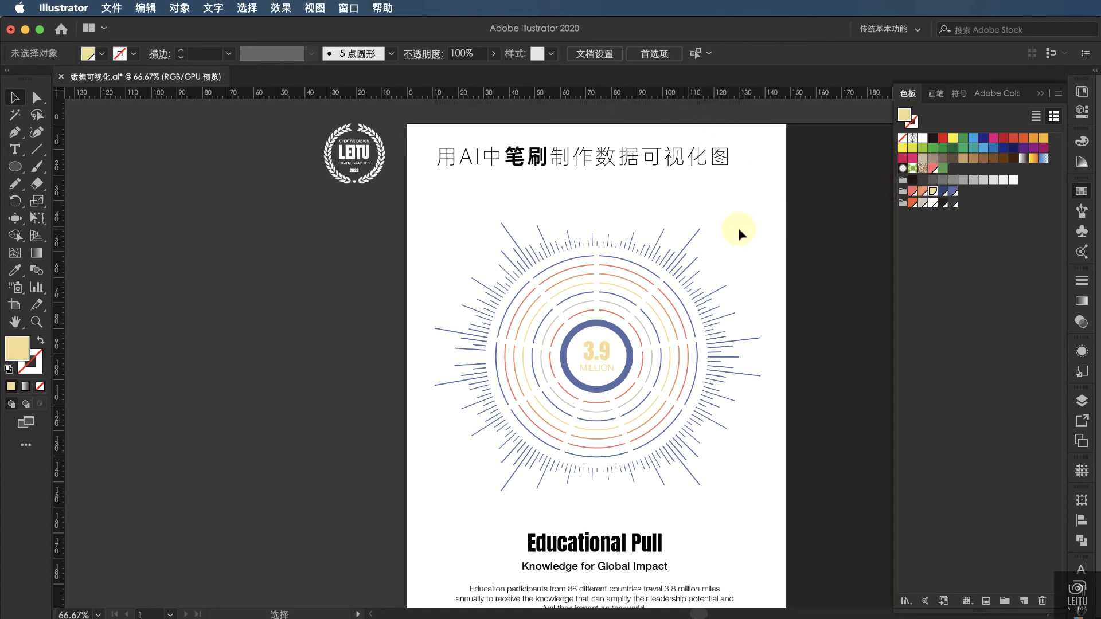
double_click(589, 347)
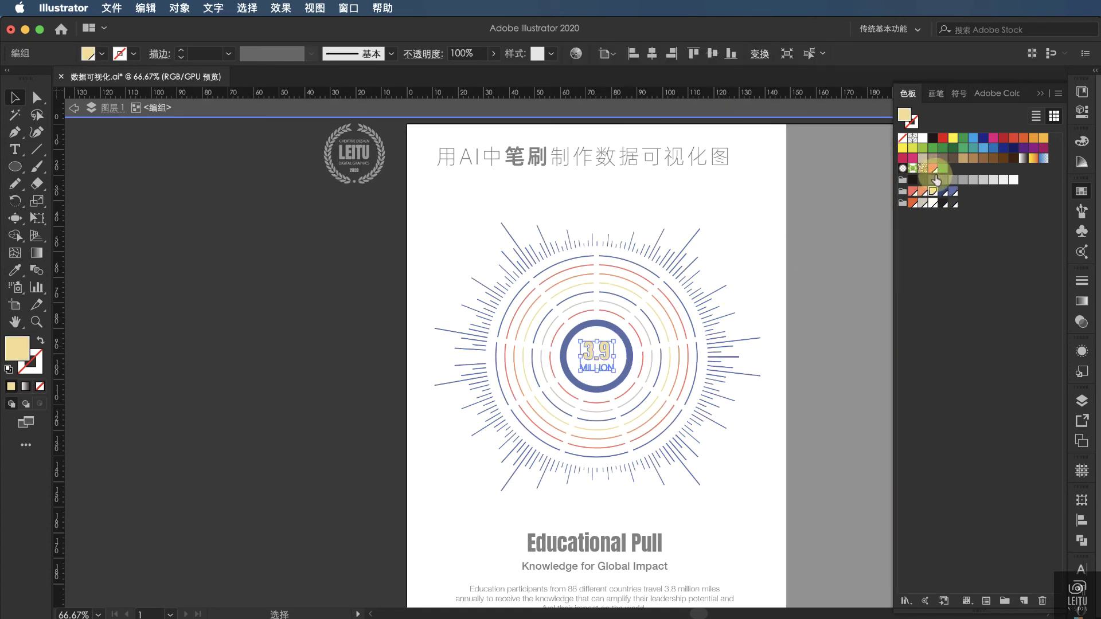
left_click(922, 192)
left_click(728, 109)
left_click(745, 186)
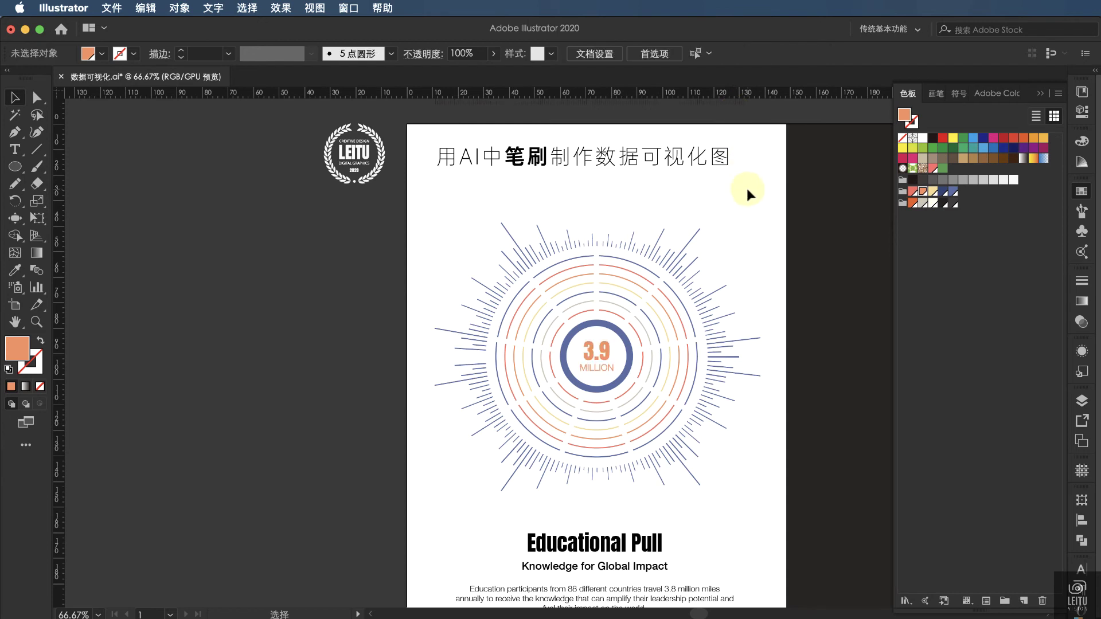
Step: Colour the Educational Pull title blue-purple and the Knowledge for Global Impact subtitle salmon red
scroll(745, 287, "down", 2)
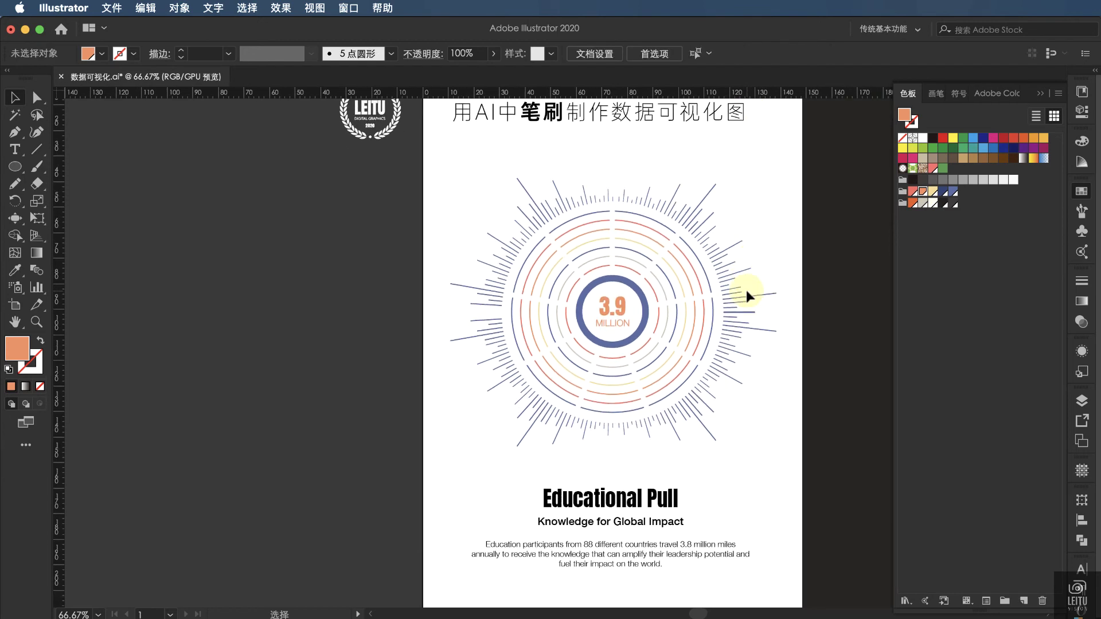
left_click(612, 502)
double_click(612, 503)
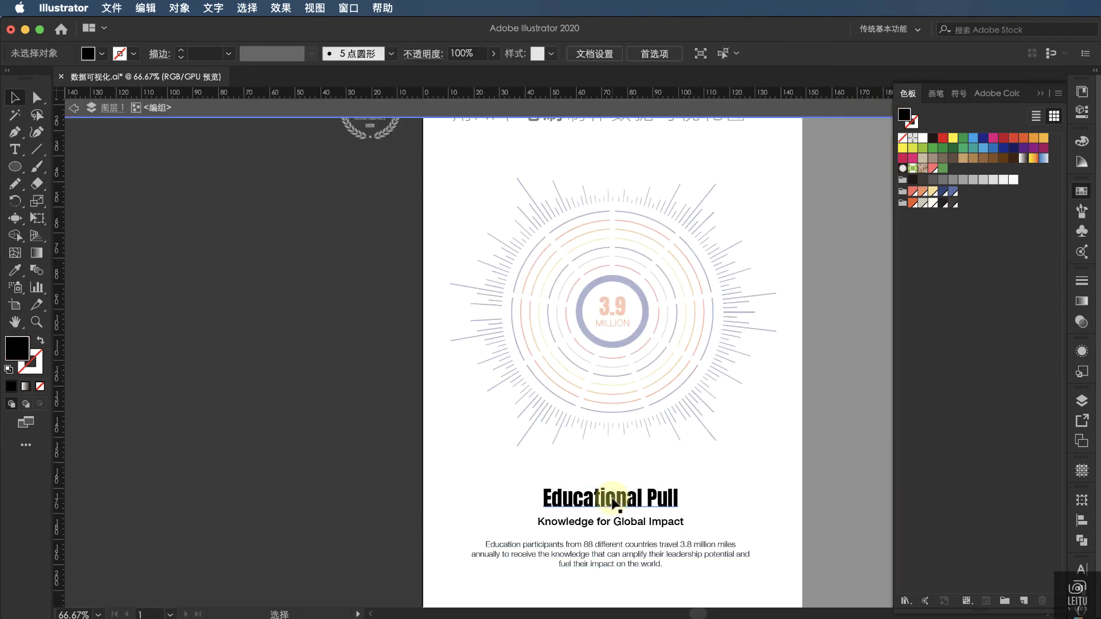
left_click(952, 193)
left_click(725, 400)
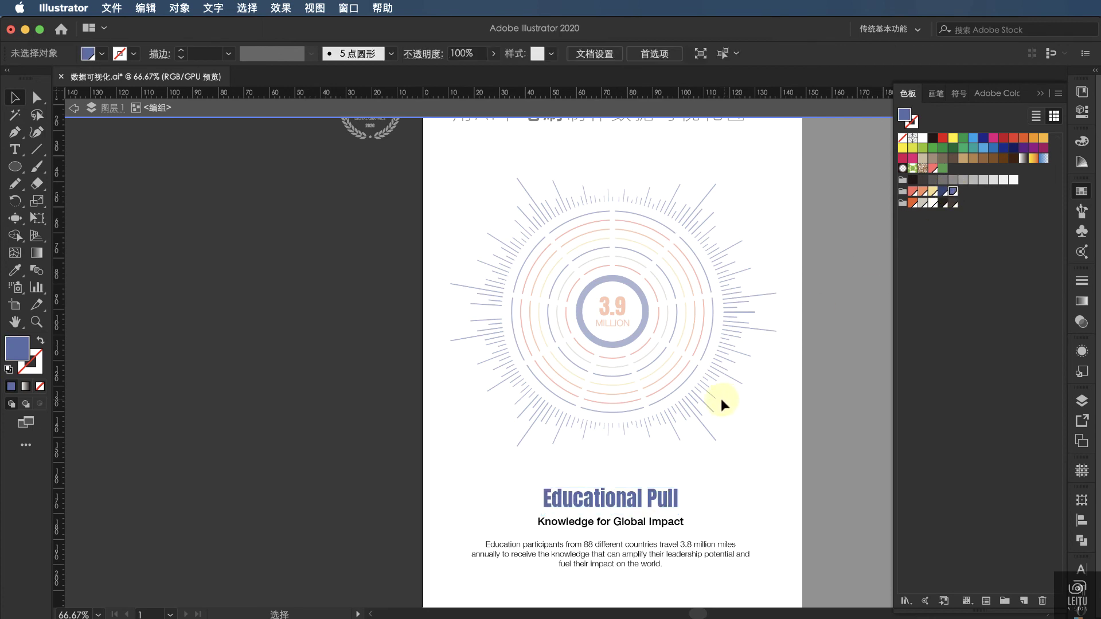
left_click(665, 521)
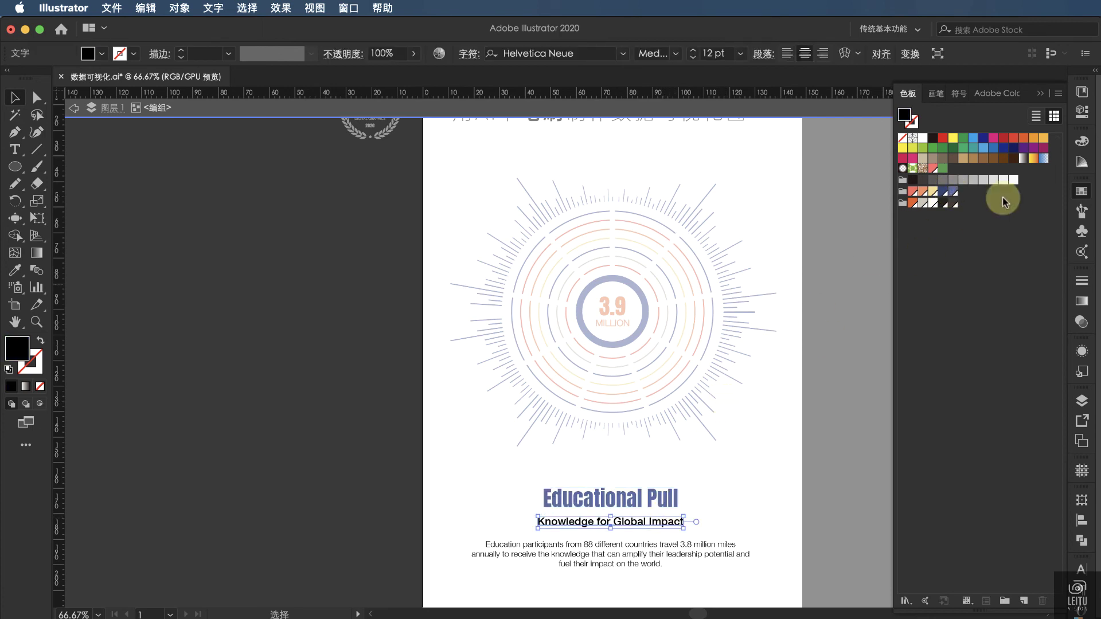
left_click(912, 191)
left_click(739, 107)
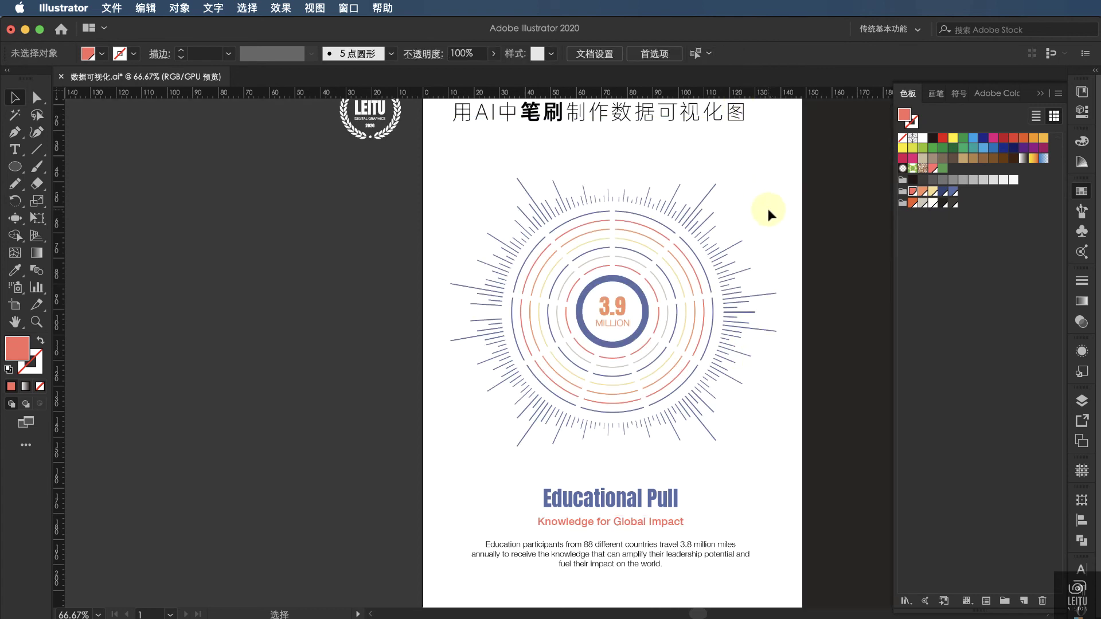
Step: Colour the Educational Pull body paragraph orange and zoom out to 50%
scroll(766, 206, "right", 2)
scroll(768, 209, "down", 3)
scroll(768, 209, "up", 2)
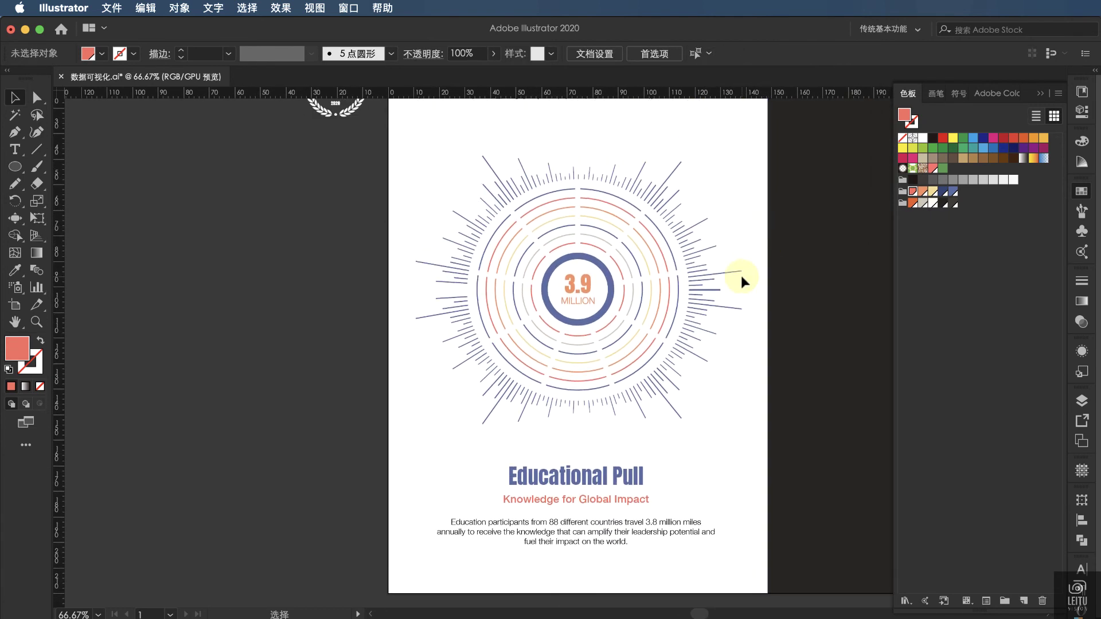
scroll(741, 272, "up", 2)
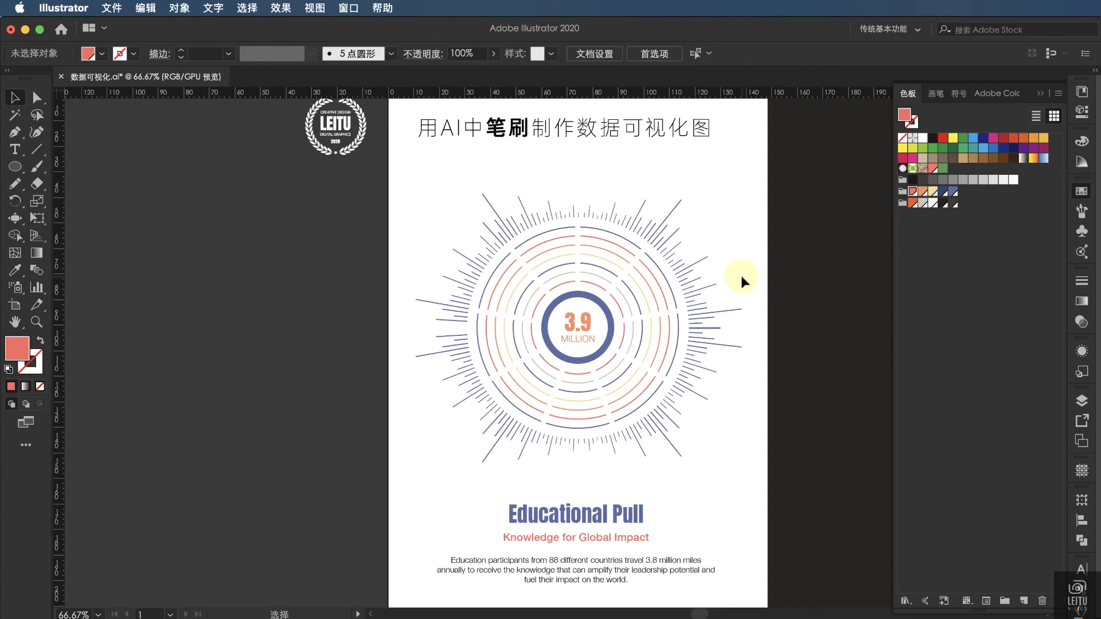
left_click(653, 556)
double_click(659, 567)
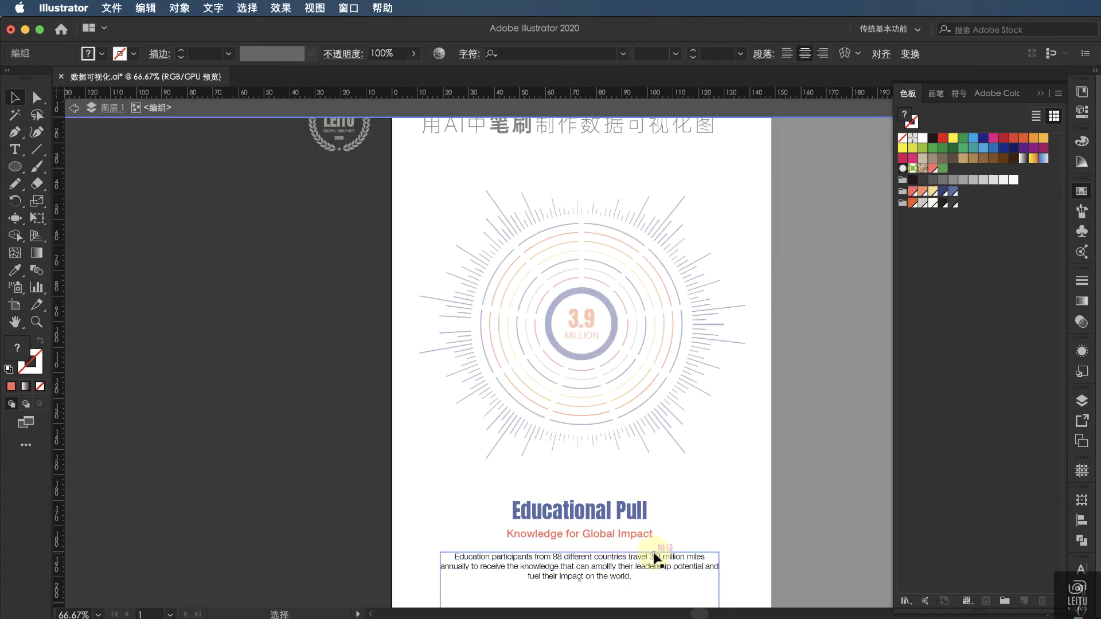
left_click(923, 192)
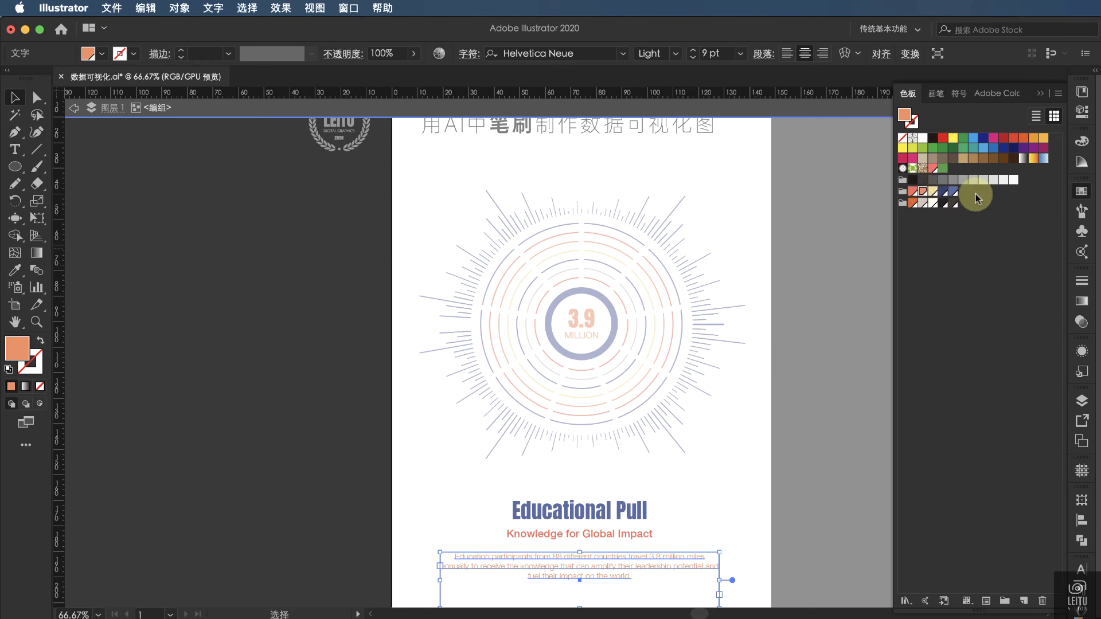
left_click(752, 108)
scroll(745, 212, "left", 3)
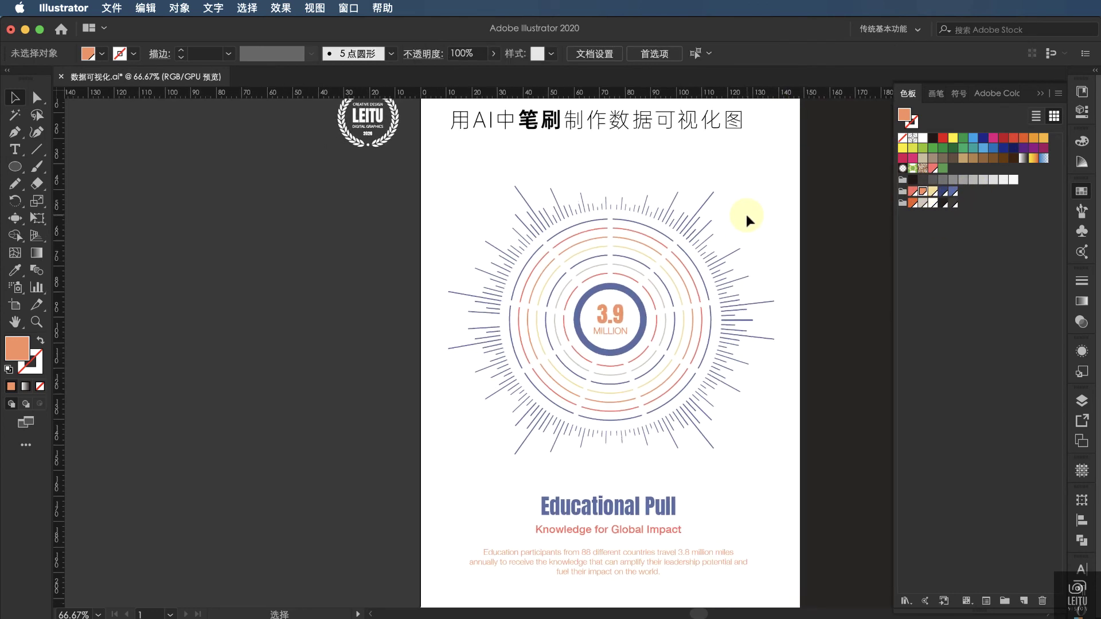
key("ctrl+minus")
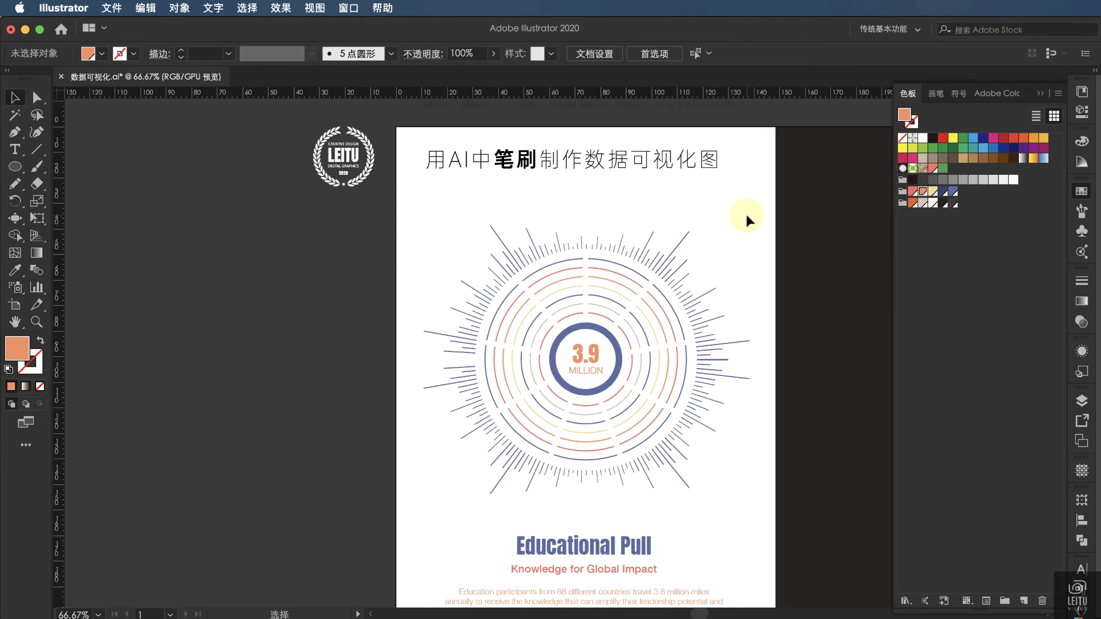
scroll(745, 214, "right", 3)
scroll(745, 214, "right", 3)
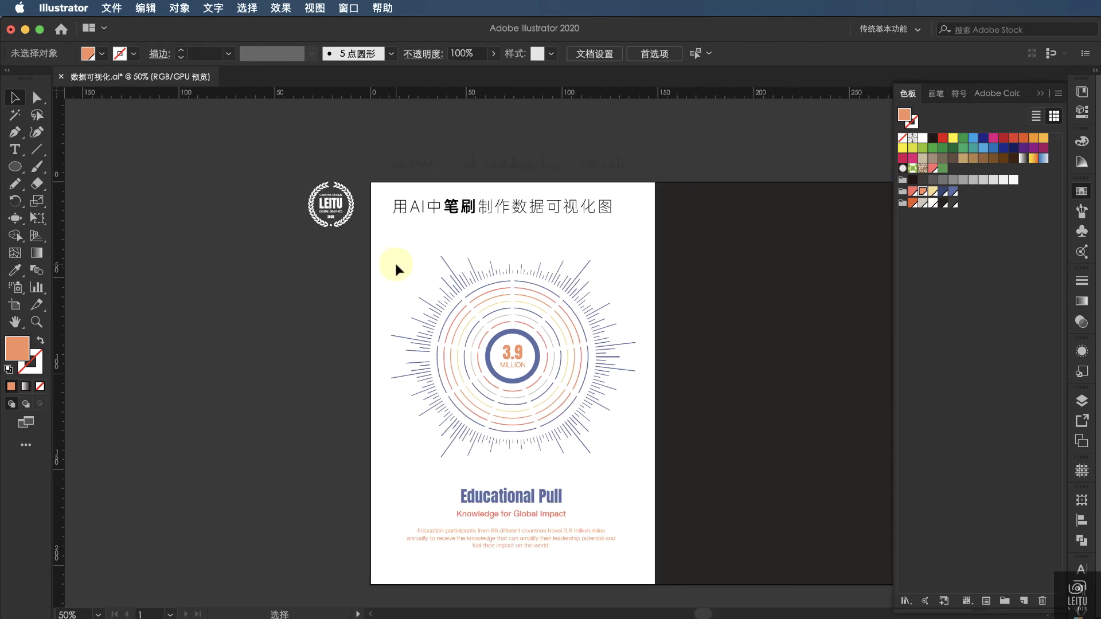
Step: Alt-drag a copy of the radial graphic and title text onto the dark right artboard
left_click(502, 288)
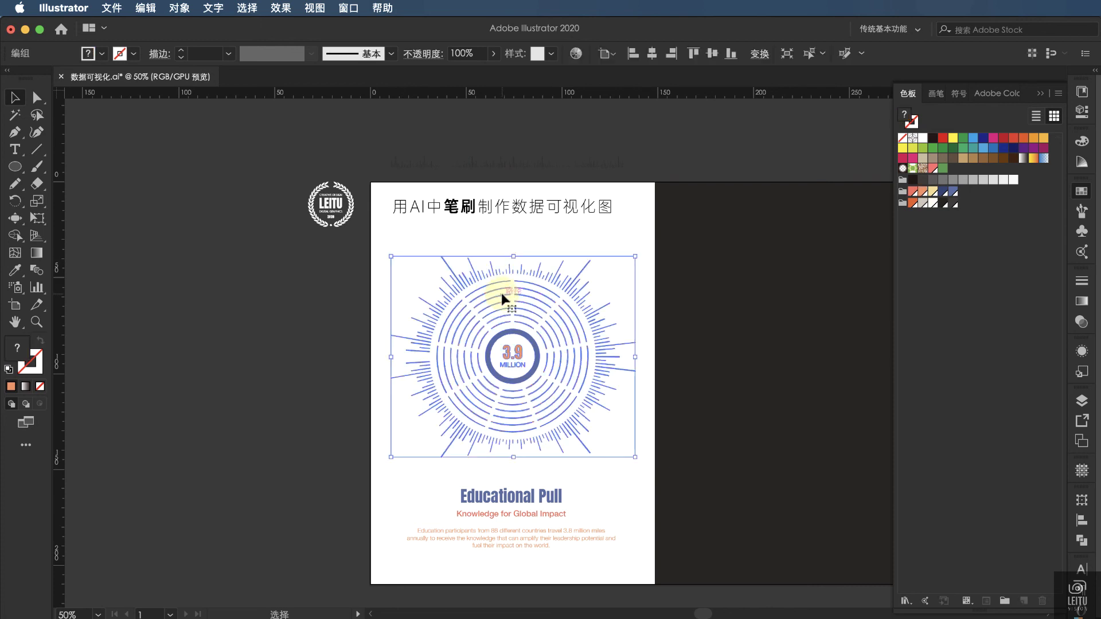
left_click(526, 492)
left_click(515, 419, "shift")
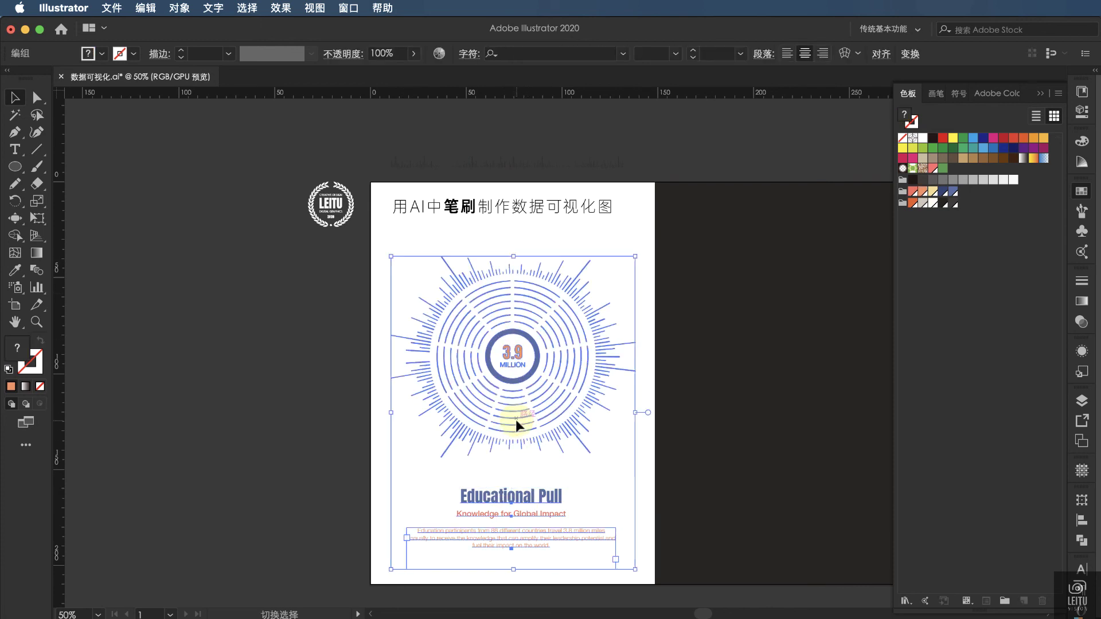
scroll(559, 439, "right", 3)
scroll(558, 439, "down", 2)
mouse_move(470, 331)
left_mouse_down()
mouse_move(762, 310)
mouse_move(754, 304)
left_mouse_up()
Step: Select the copied title text group on the dark artboard
scroll(755, 304, "right", 3)
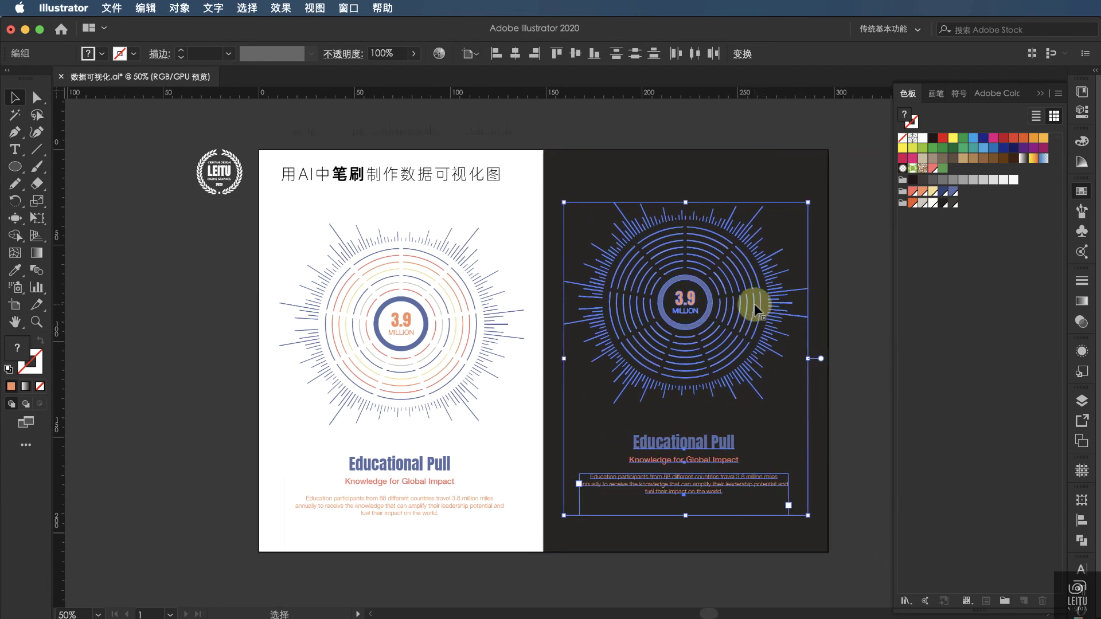
left_click(862, 406)
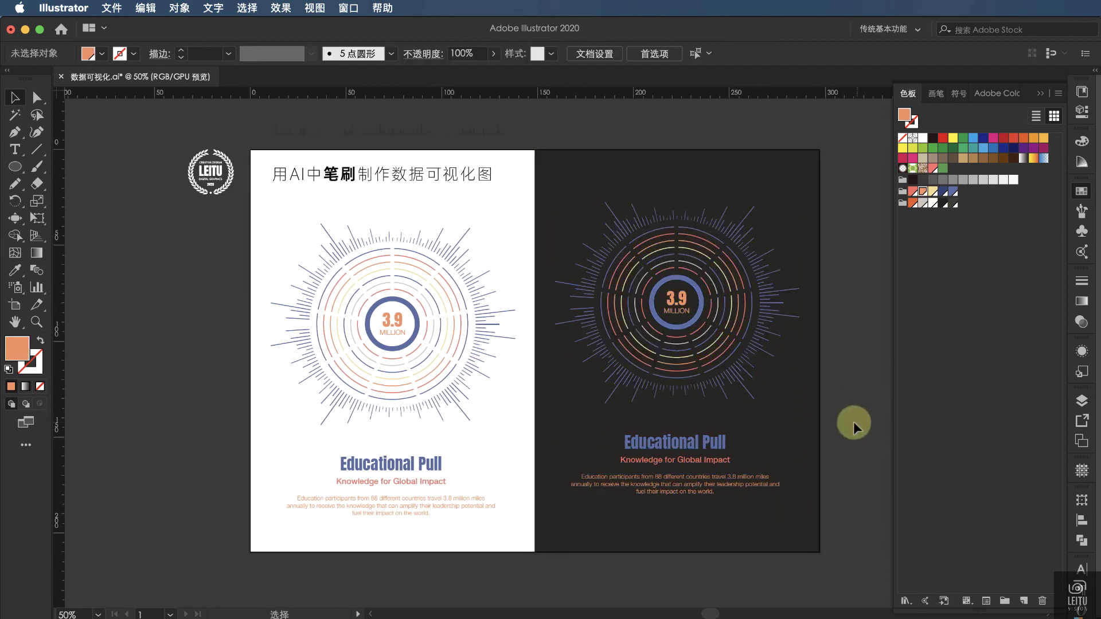
left_click(708, 444)
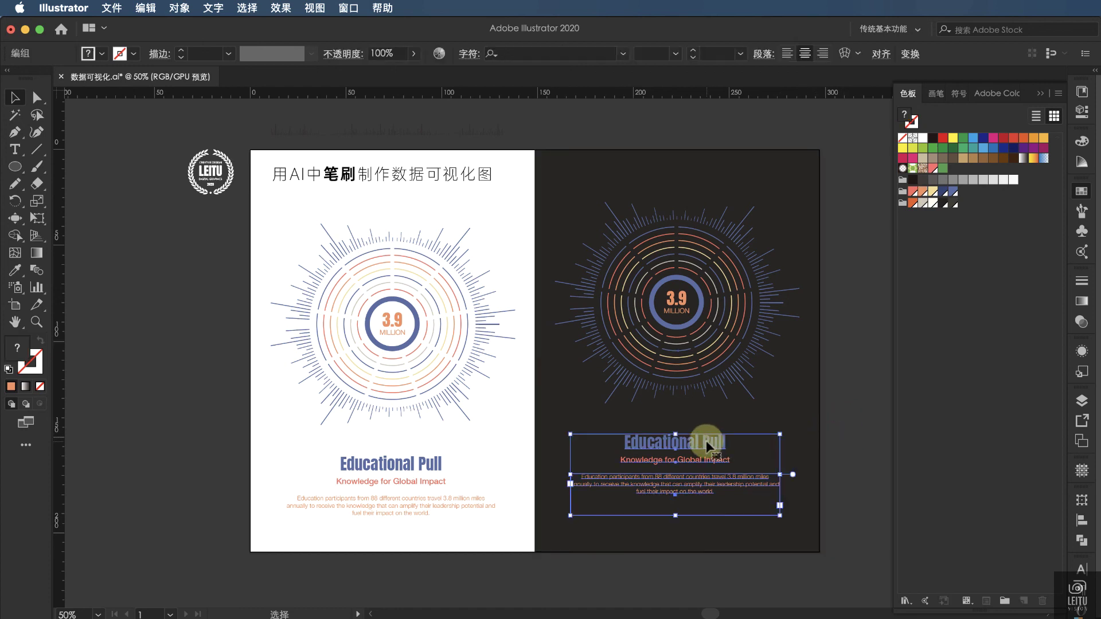
left_click(854, 387)
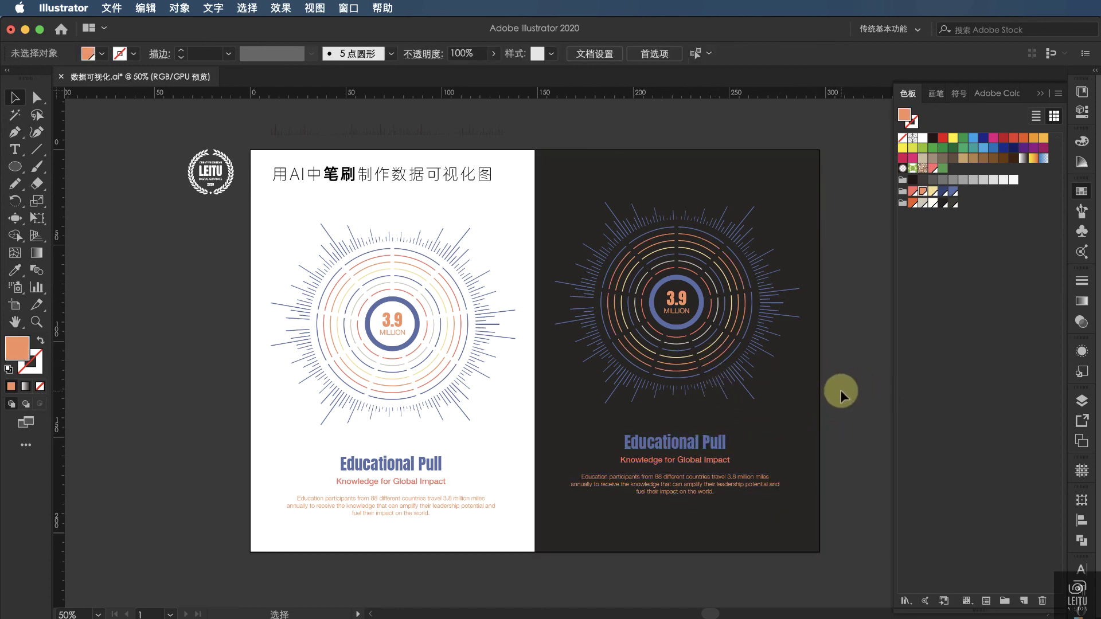
left_click(718, 446)
Step: Fill the right background rectangle with a muted navy swatch, saving navy and blue swatches
left_click(852, 400)
left_click(797, 390)
left_click(943, 191)
left_click_drag(943, 195, 943, 193)
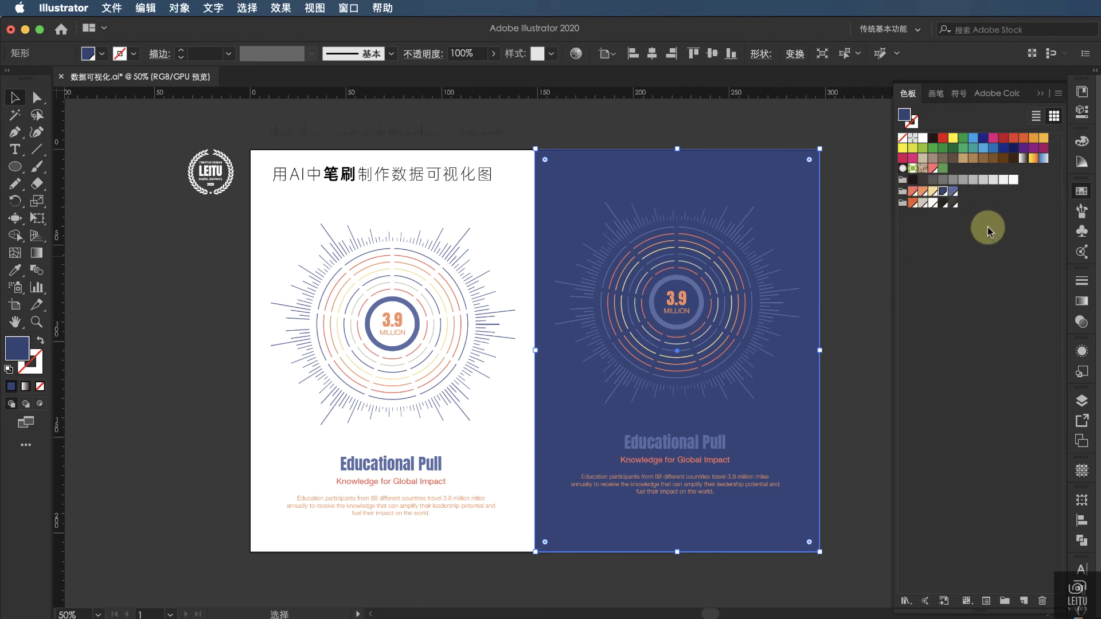
left_click(1004, 149)
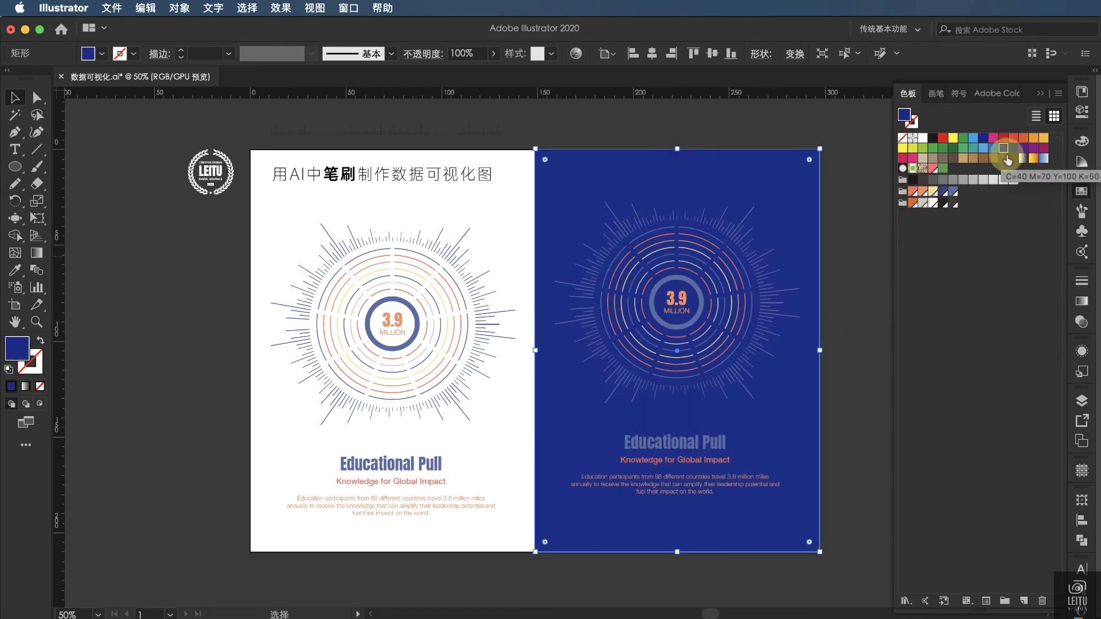
left_click_drag(1003, 149, 984, 141)
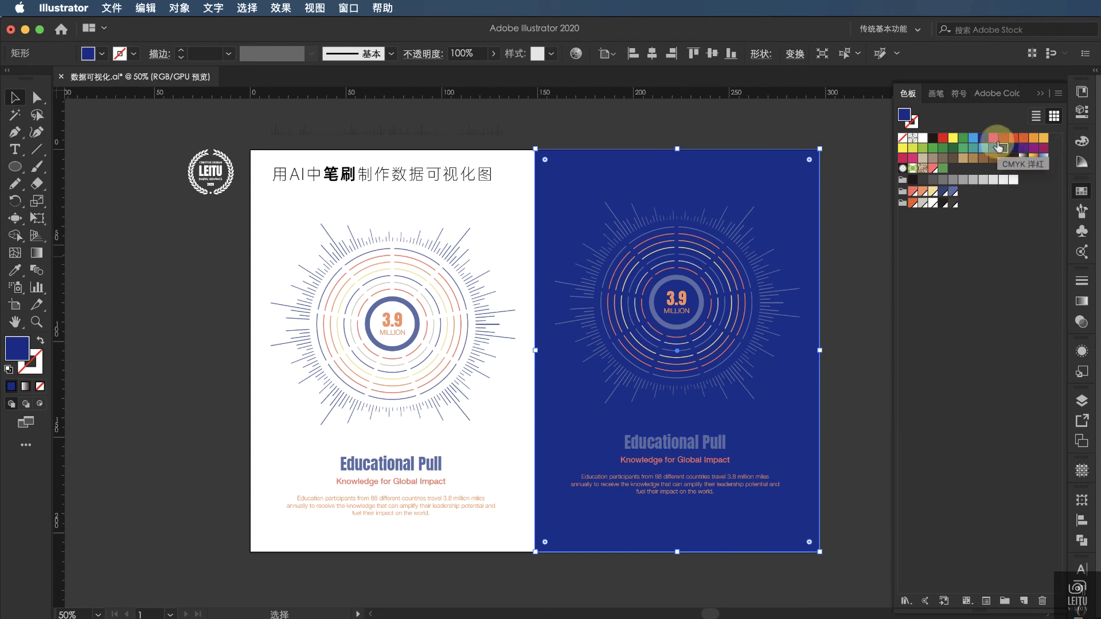
left_click(943, 191)
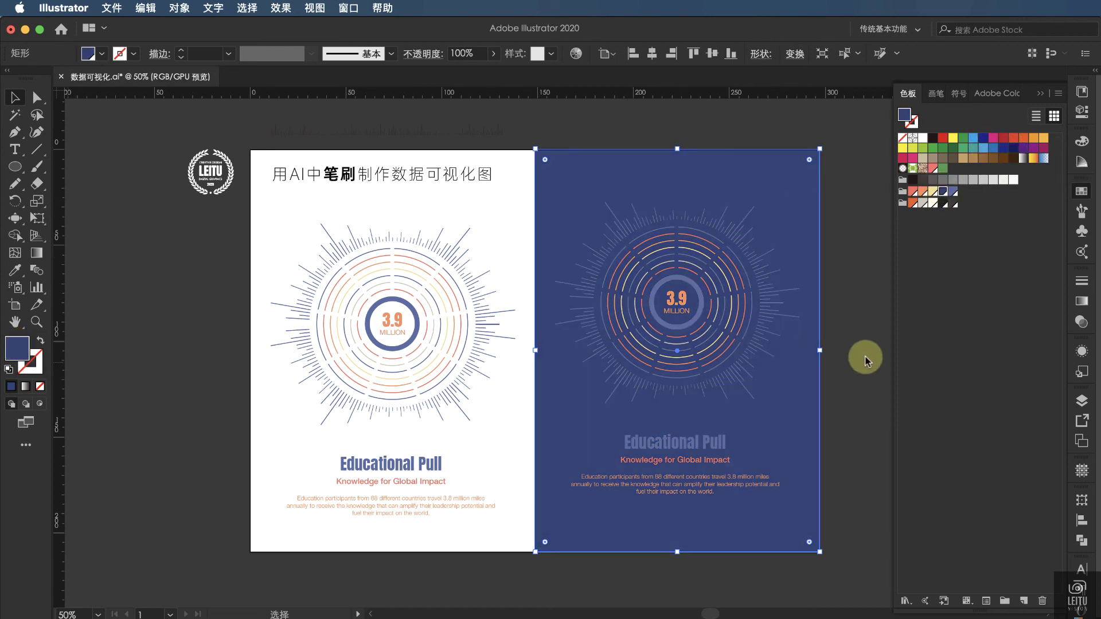
Step: Set the background fill to dark navy #243359 in the Color Picker
double_click(904, 114)
mouse_move(802, 225)
left_mouse_down()
mouse_move(201, 186)
mouse_move(167, 209)
left_mouse_up()
left_click(233, 361)
left_click_drag(233, 361, 235, 364)
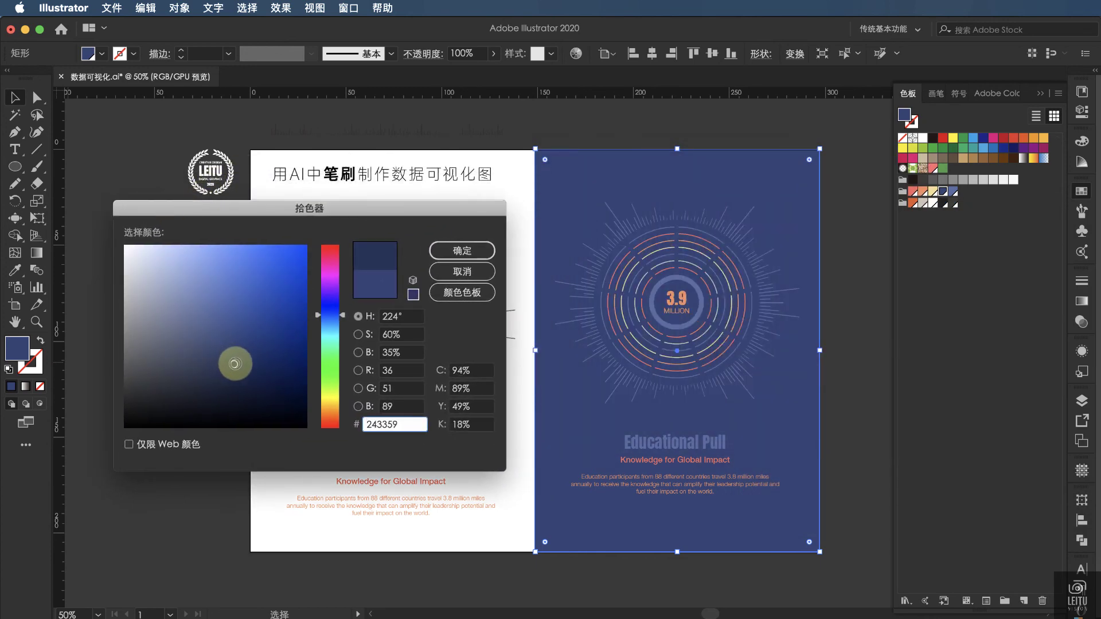
left_click(462, 250)
left_click(135, 220)
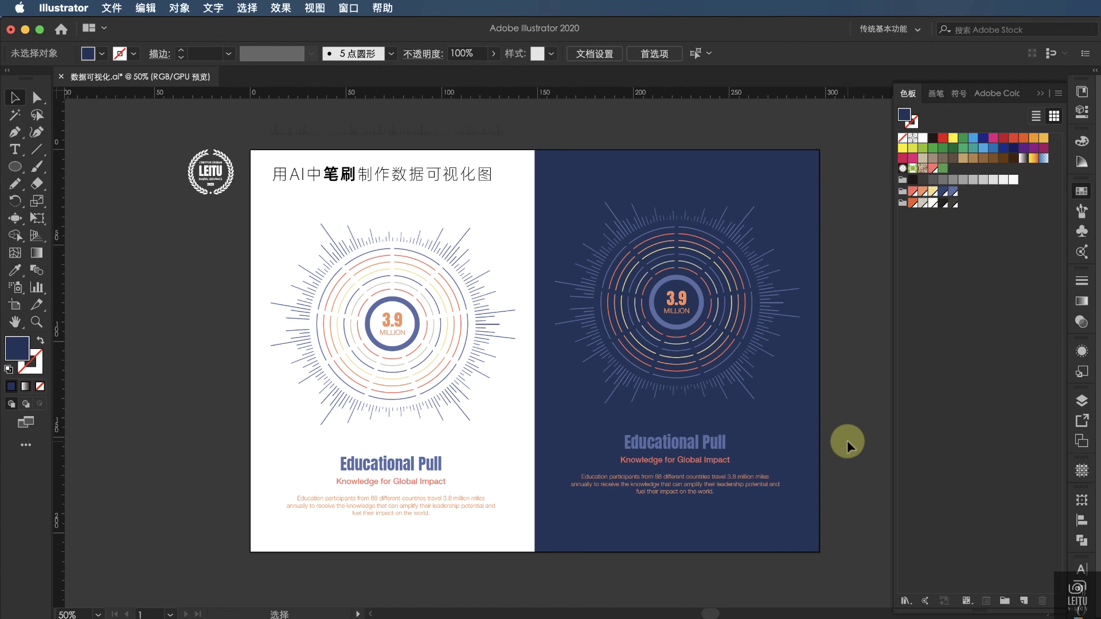
Step: Save the document with both white and navy posters using Ctrl+S
key("ctrl+s")
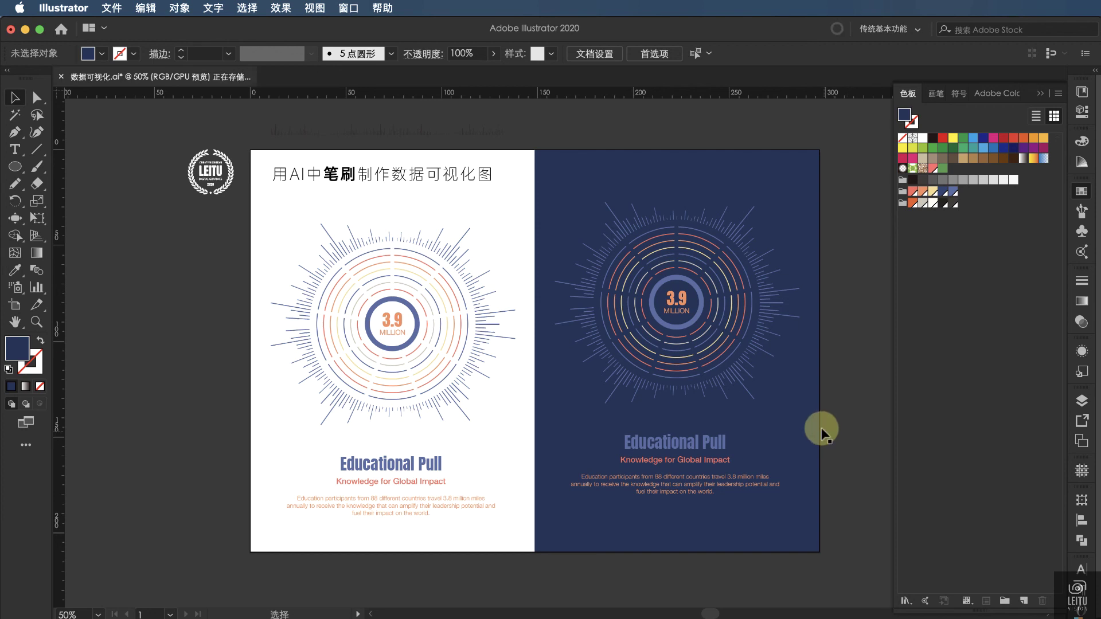